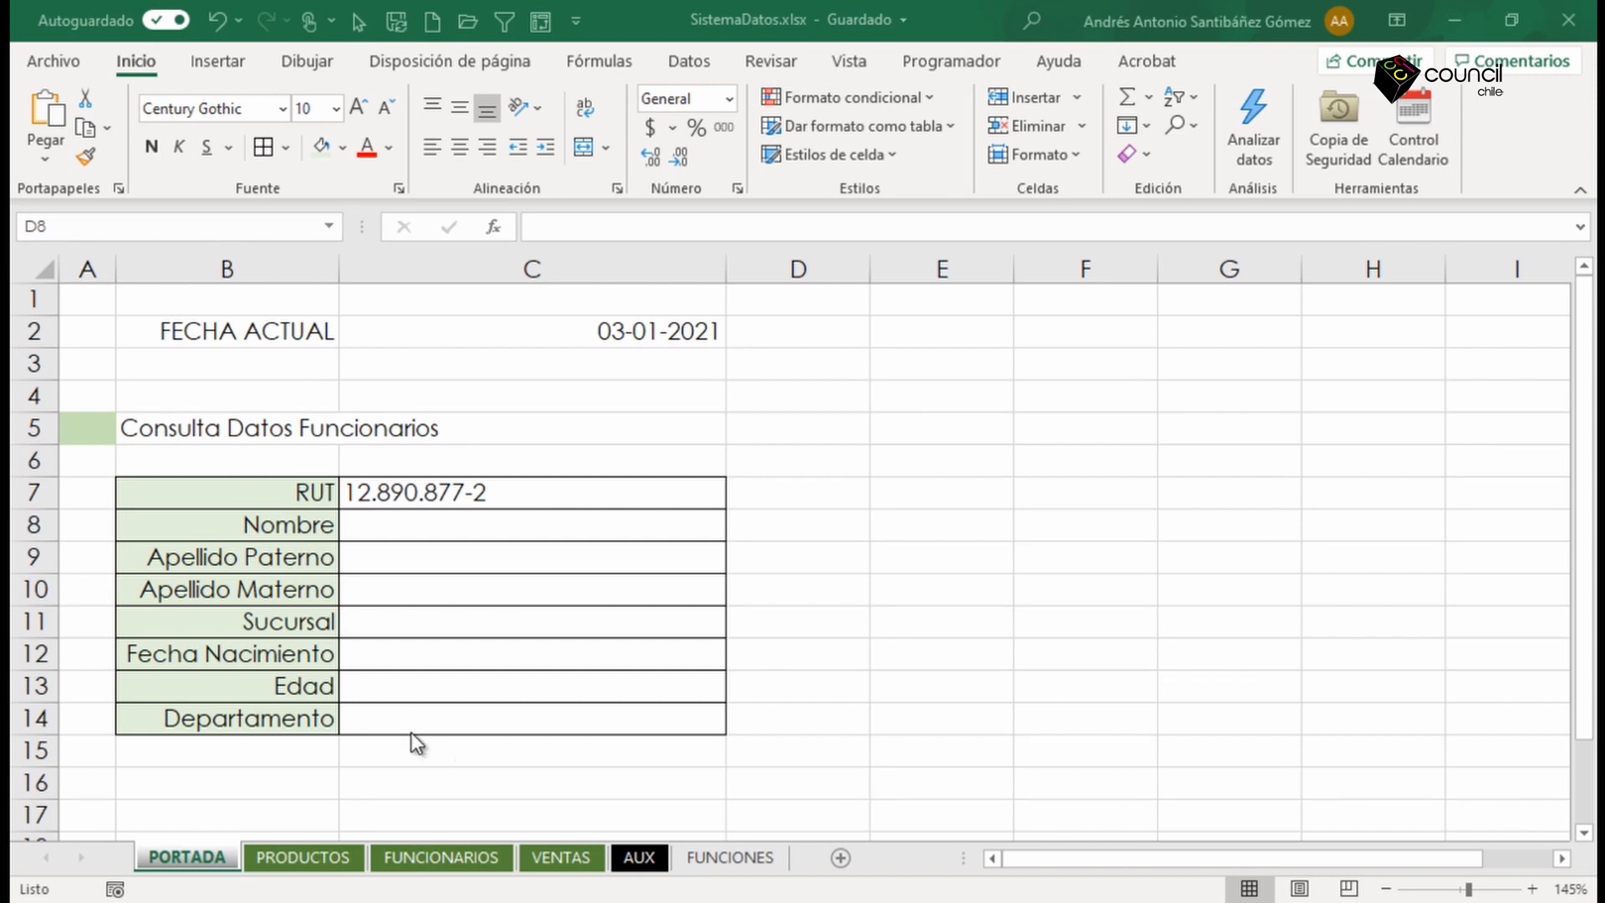
# Compare the field labels in B7:B14 of PORTADA with the header row of the FUNCIONARIOS table.
pyautogui.click(498, 651)
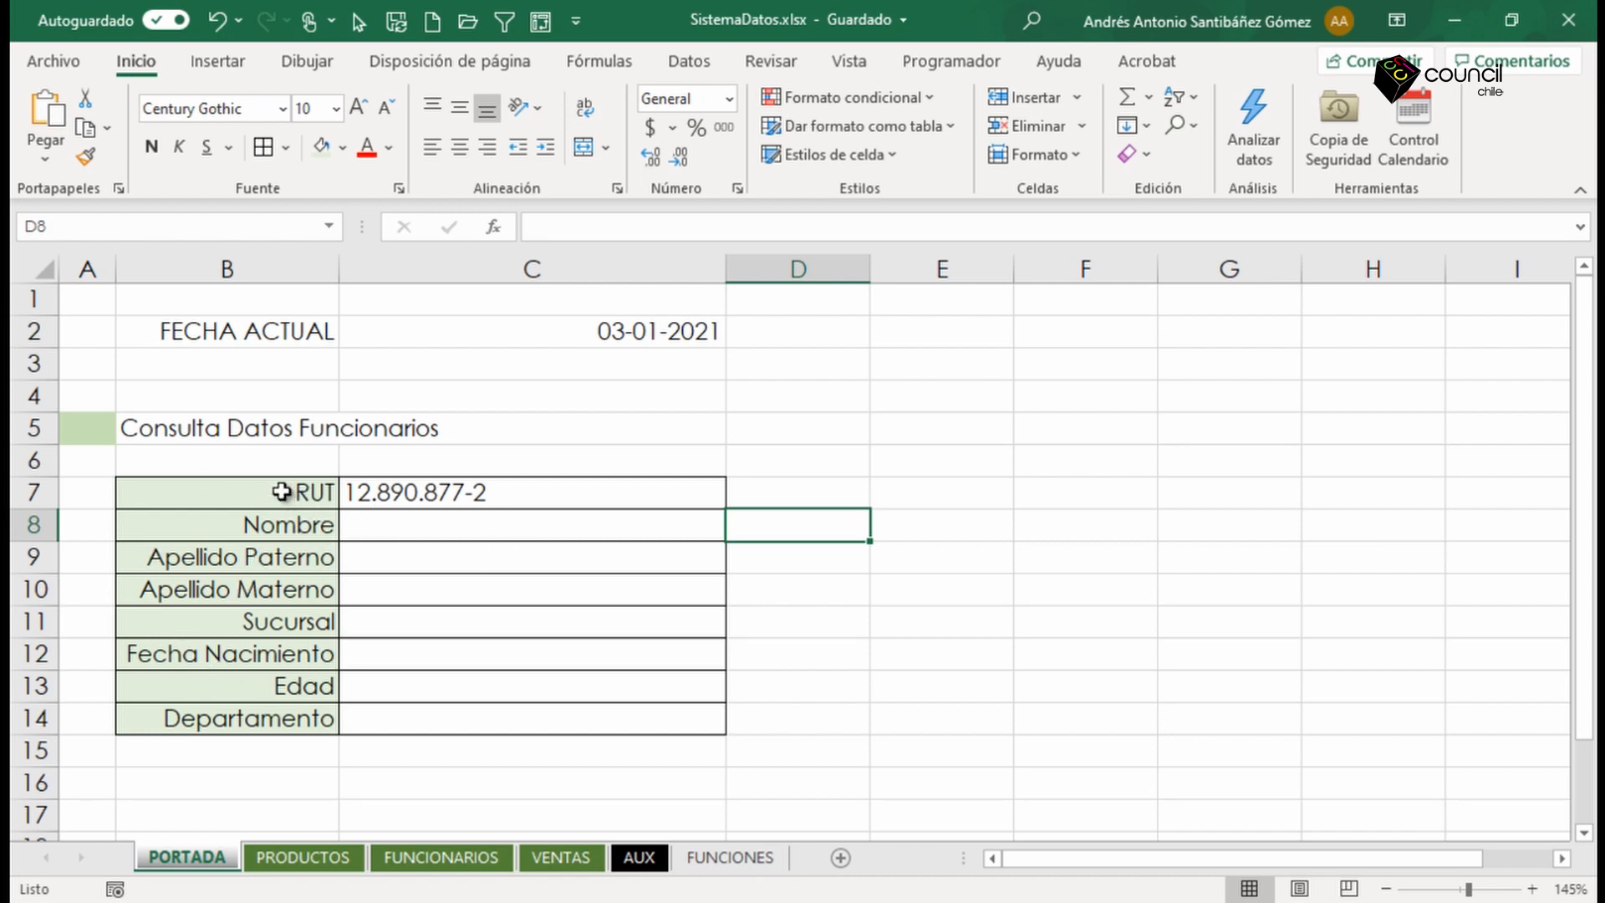
pyautogui.moveTo(282, 492); pyautogui.dragTo(276, 718)
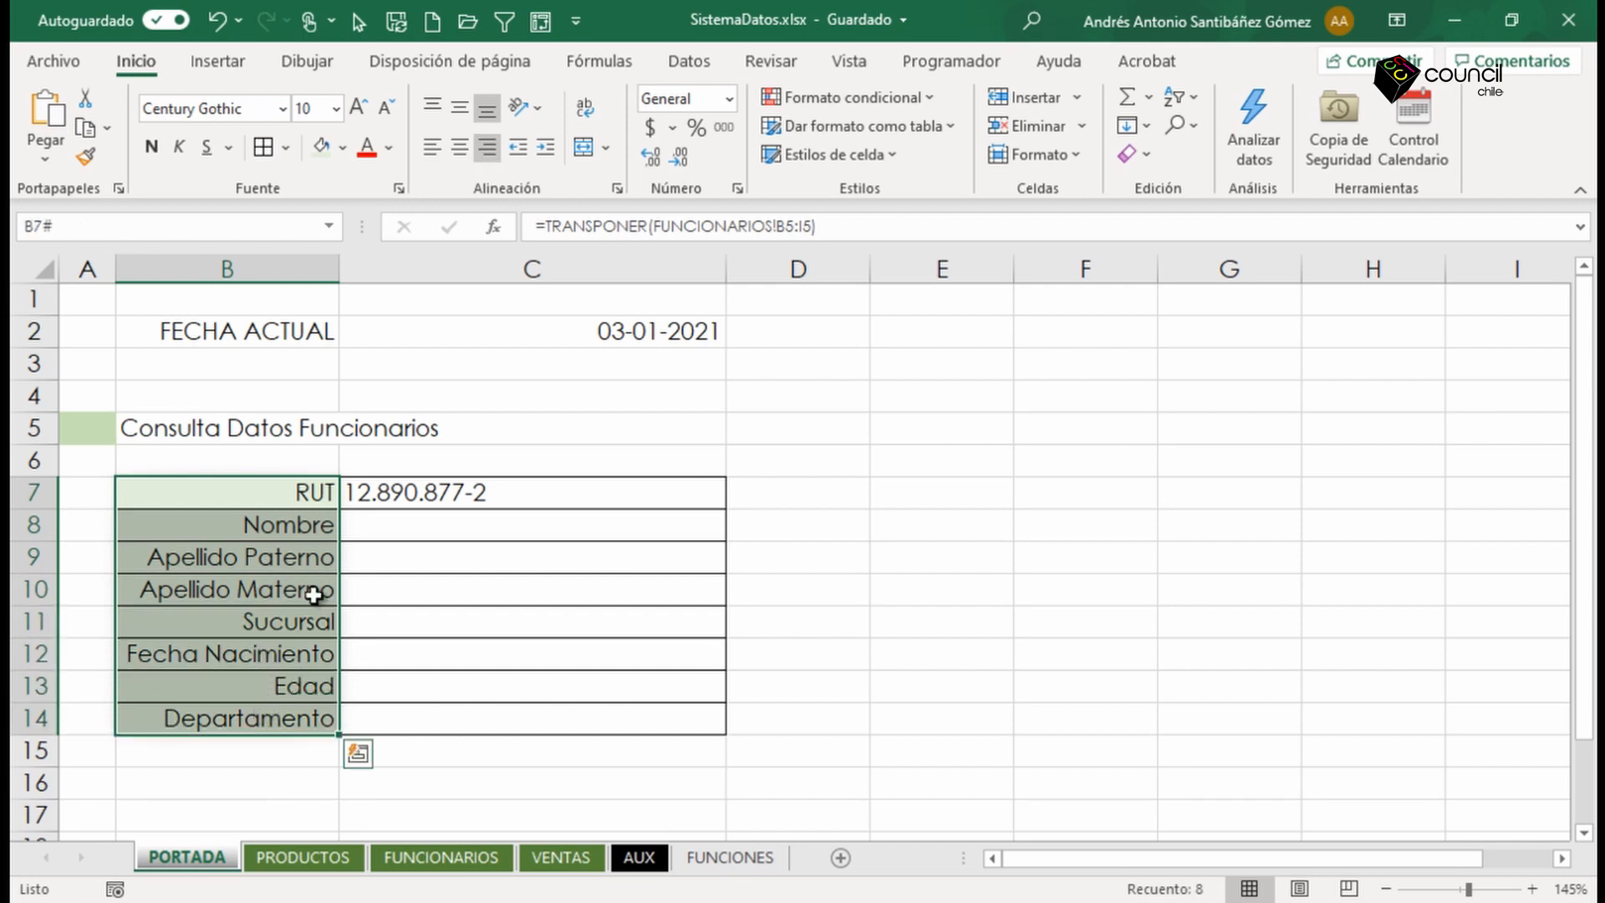
pyautogui.click(443, 857)
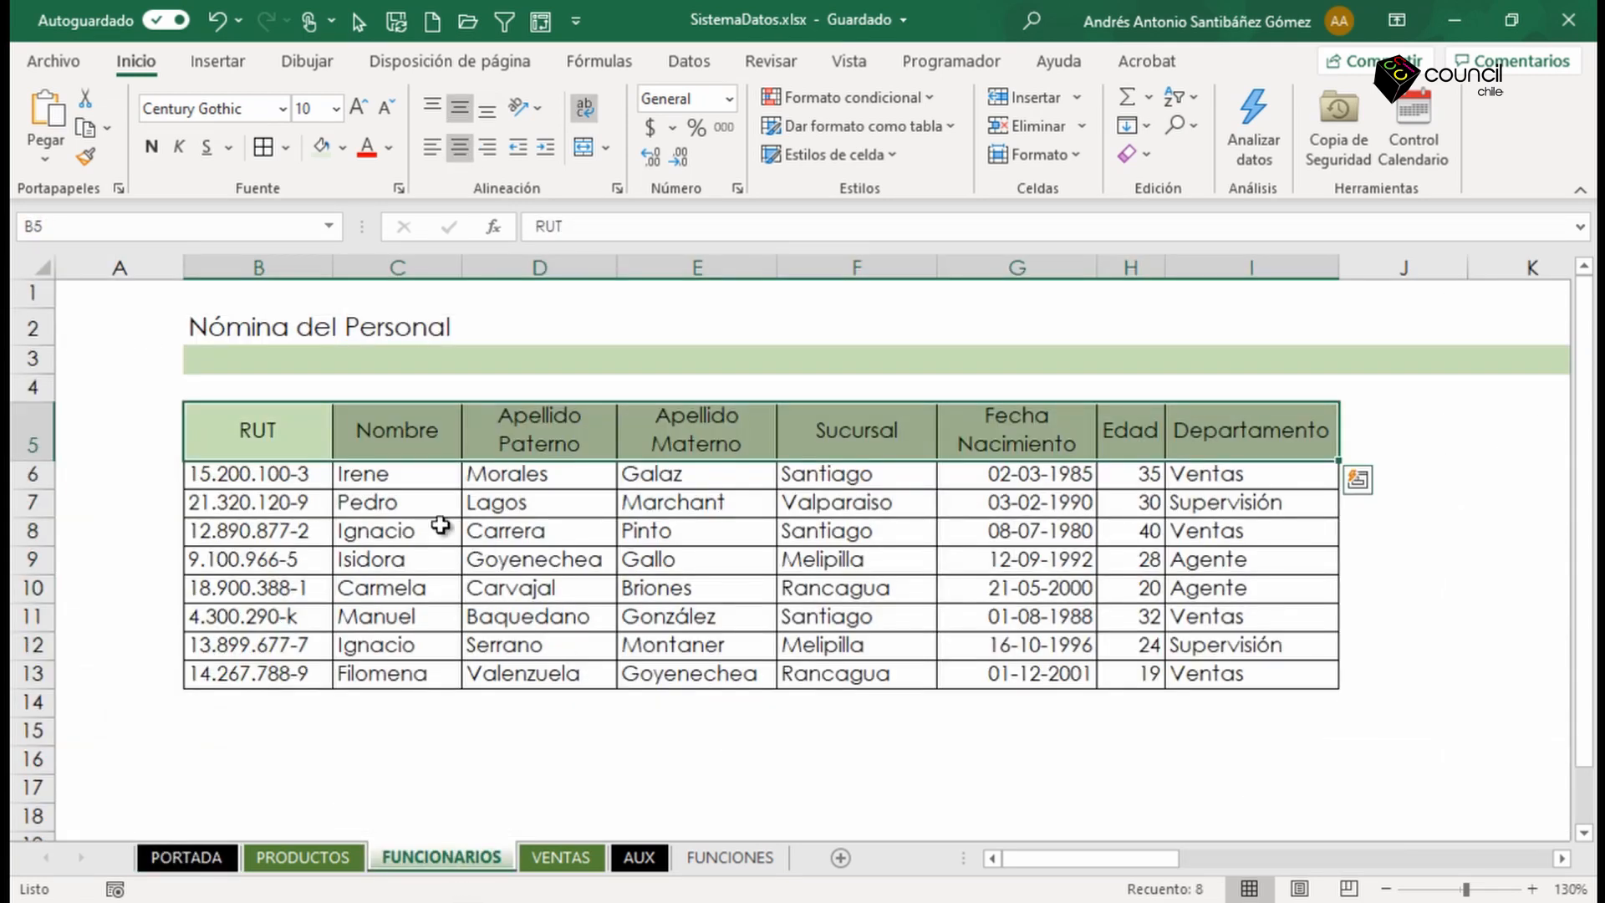
pyautogui.moveTo(258, 429); pyautogui.dragTo(1217, 454)
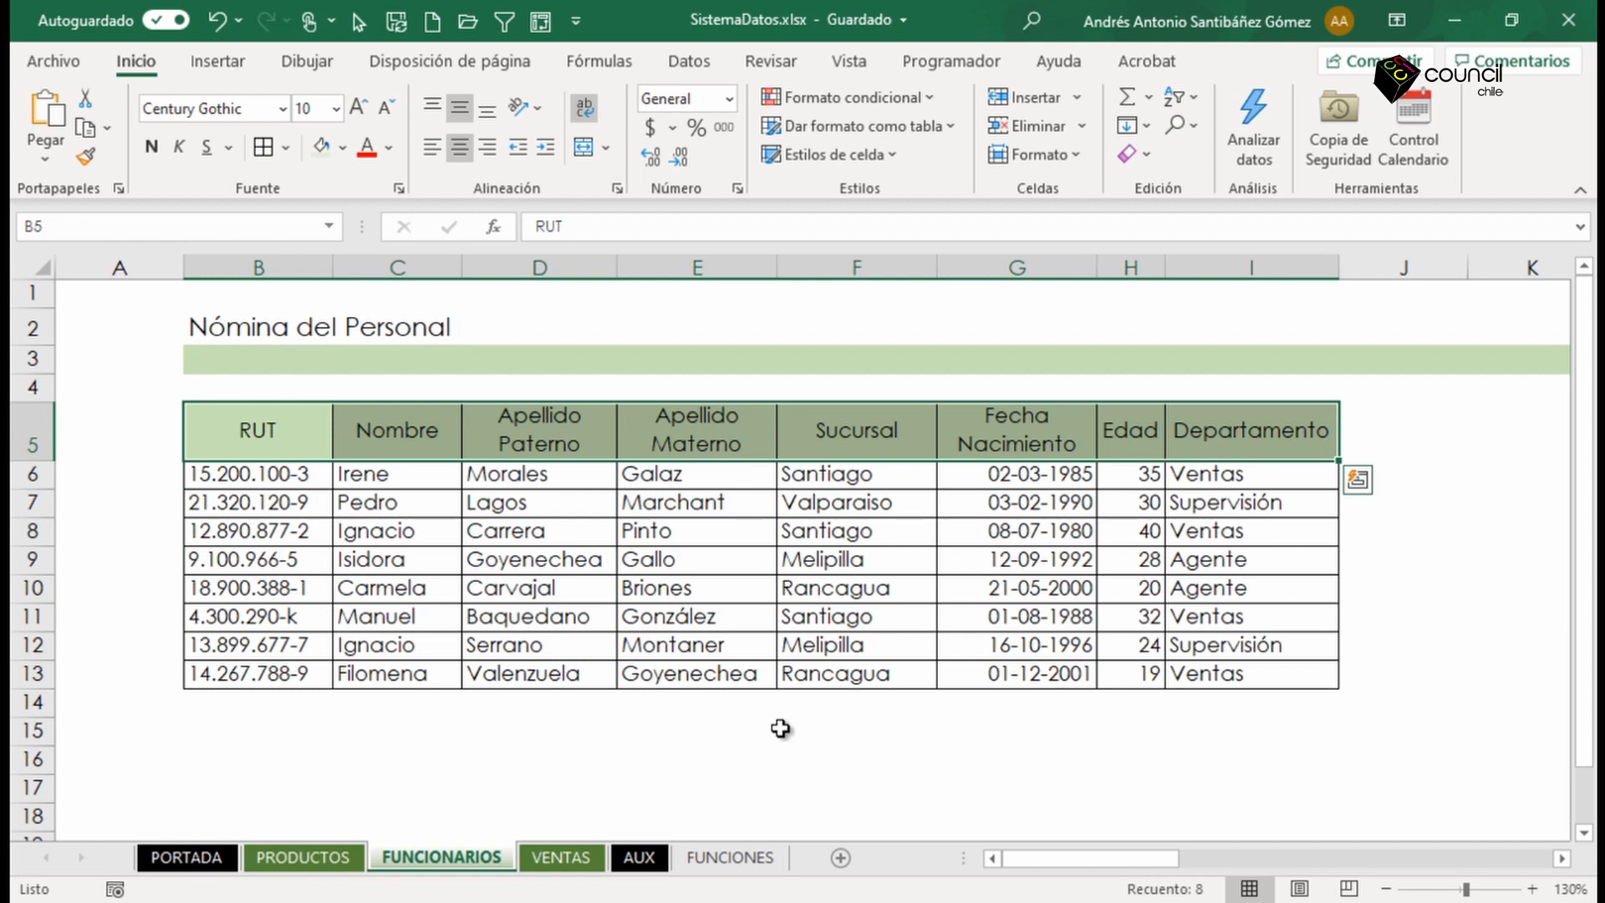
# Choose the fifth RUT from the list in cell C7 of the PORTADA sheet and select the empty result cells C8:C14.
pyautogui.click(187, 857)
pyautogui.click(555, 496)
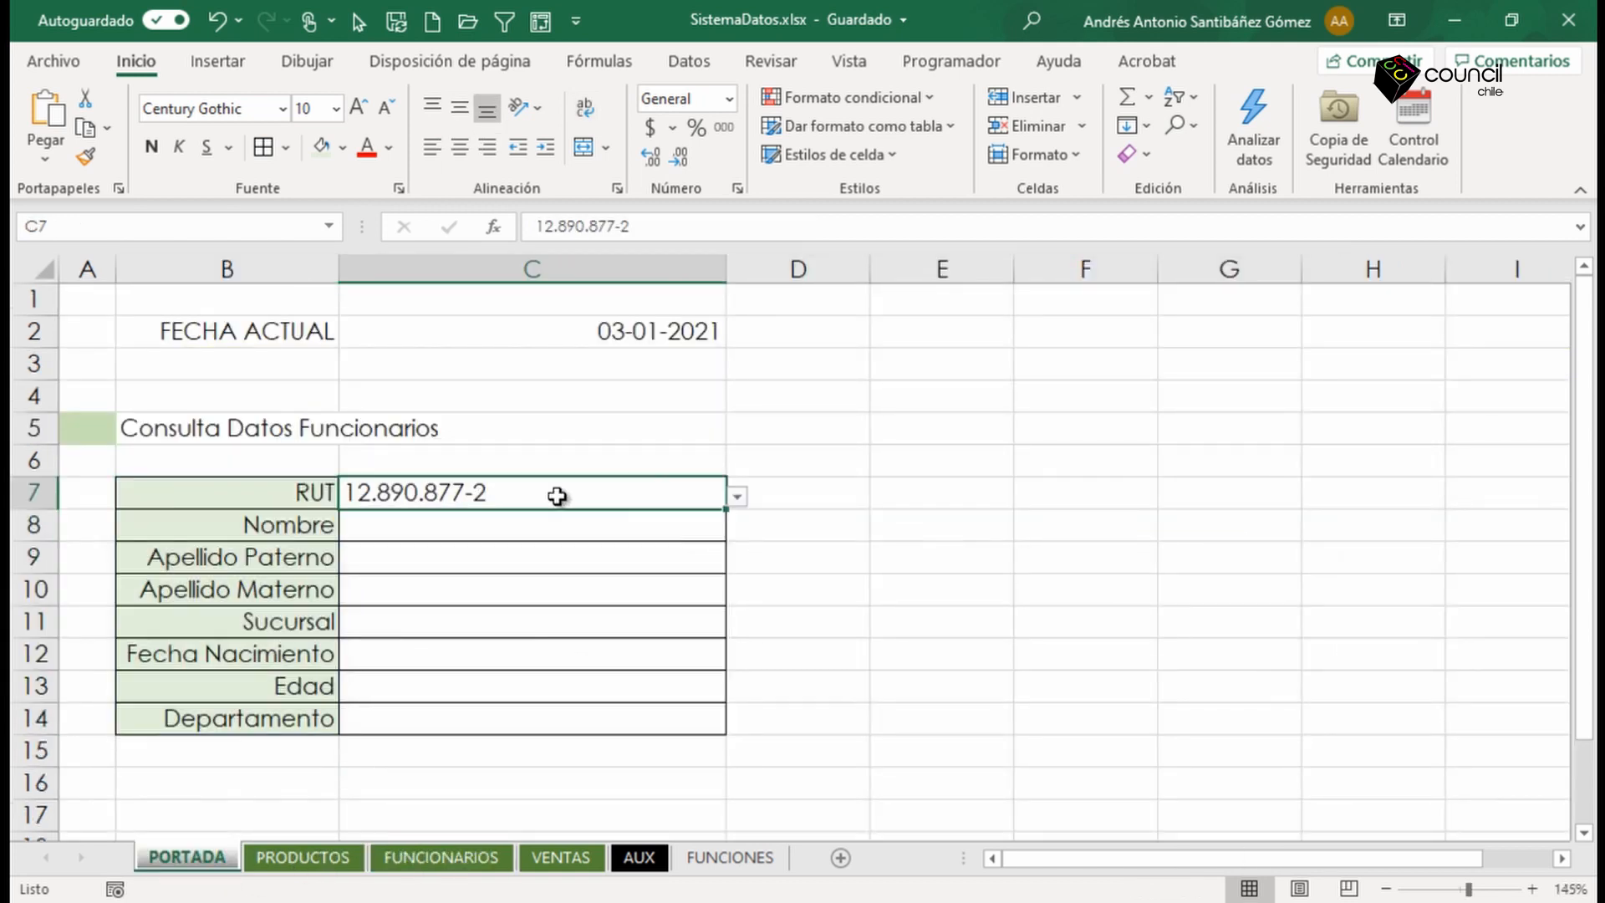
pyautogui.click(735, 495)
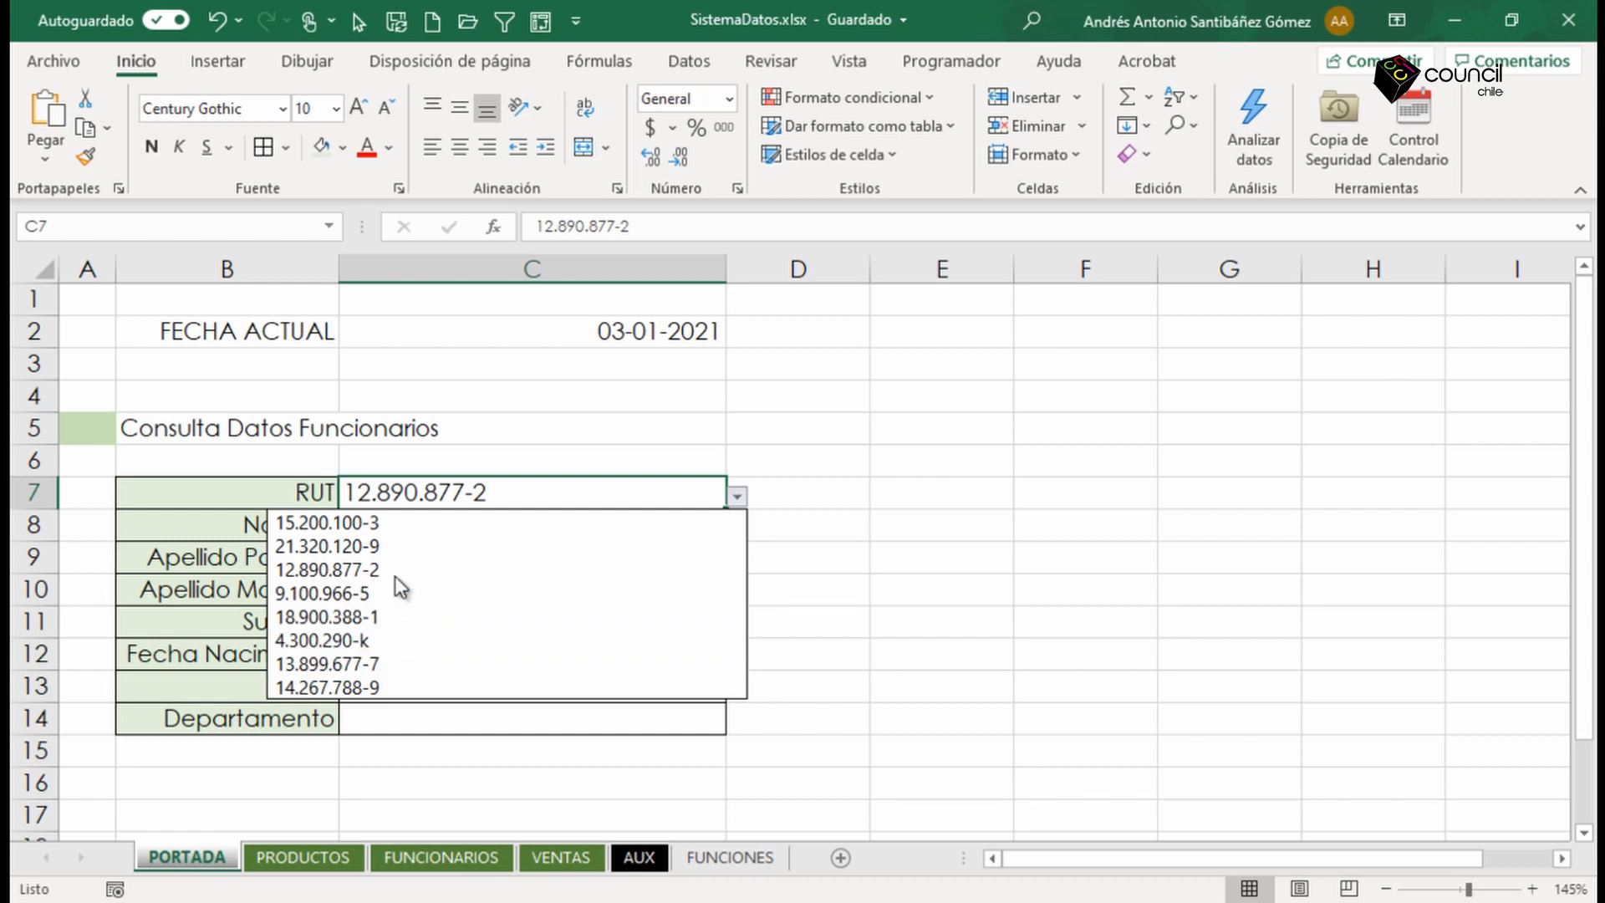
pyautogui.click(356, 619)
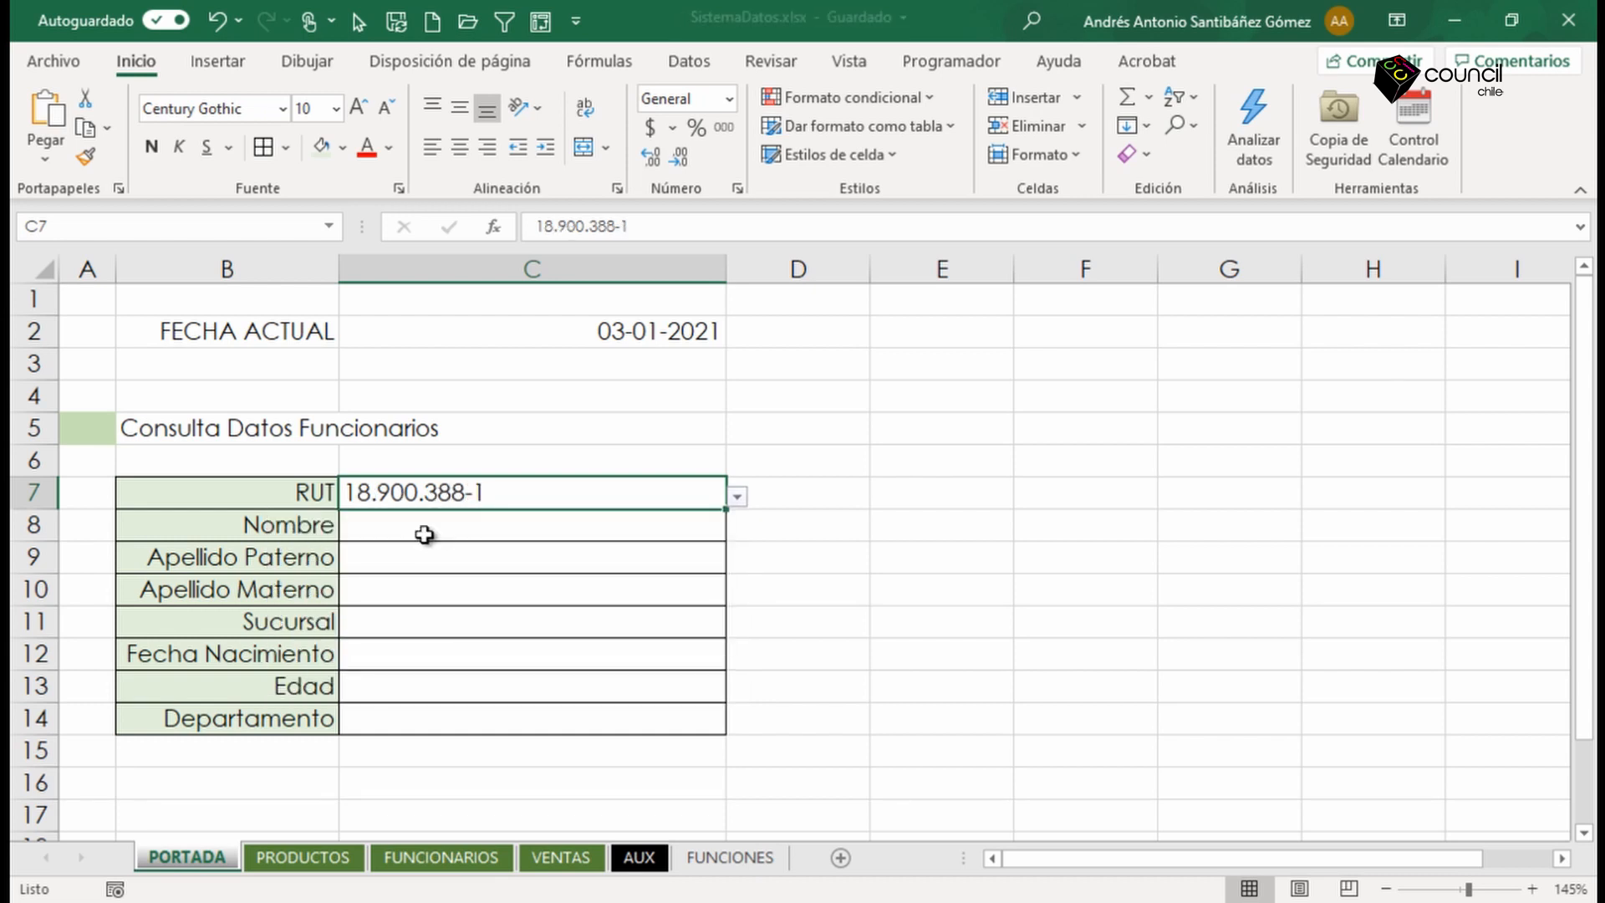
pyautogui.moveTo(391, 522); pyautogui.dragTo(380, 719)
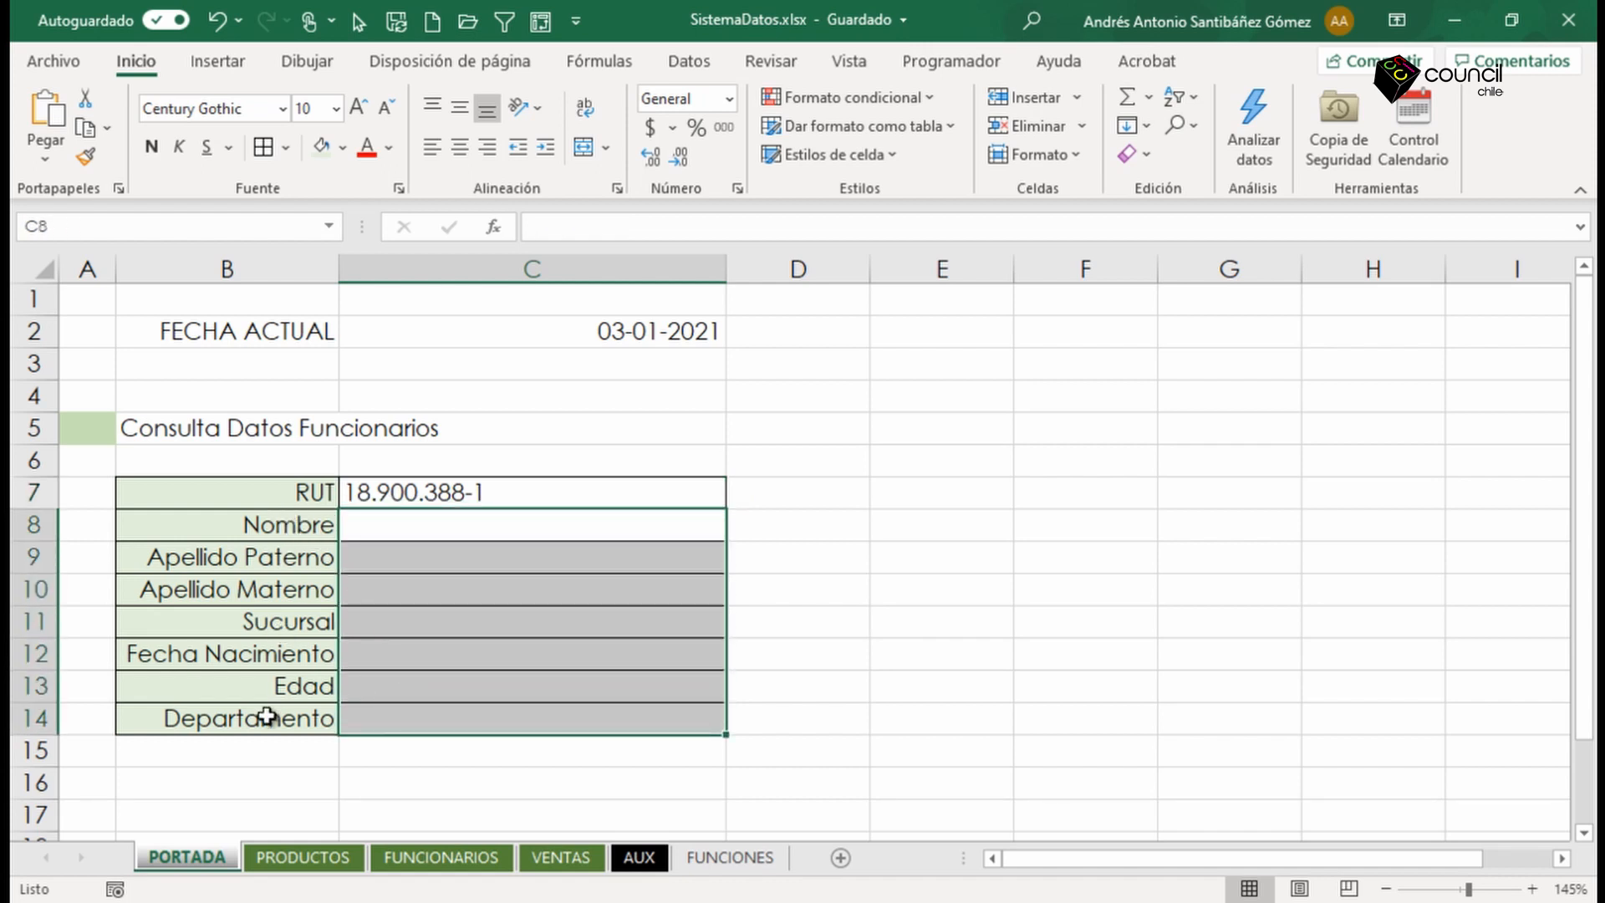
pyautogui.click(393, 523)
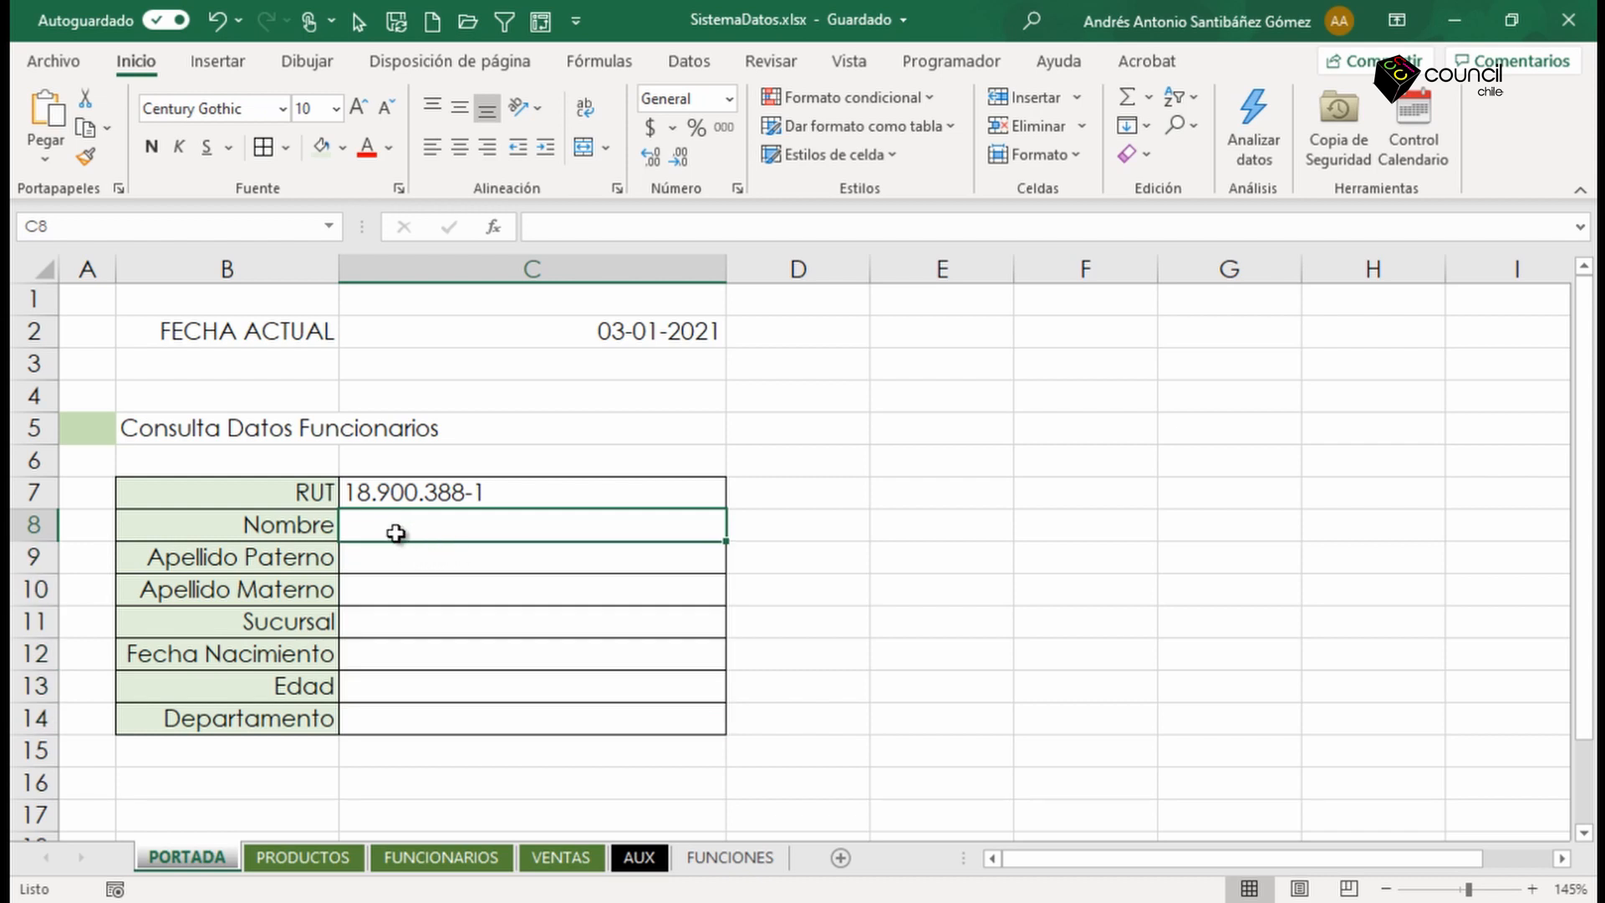
pyautogui.write('=bus')
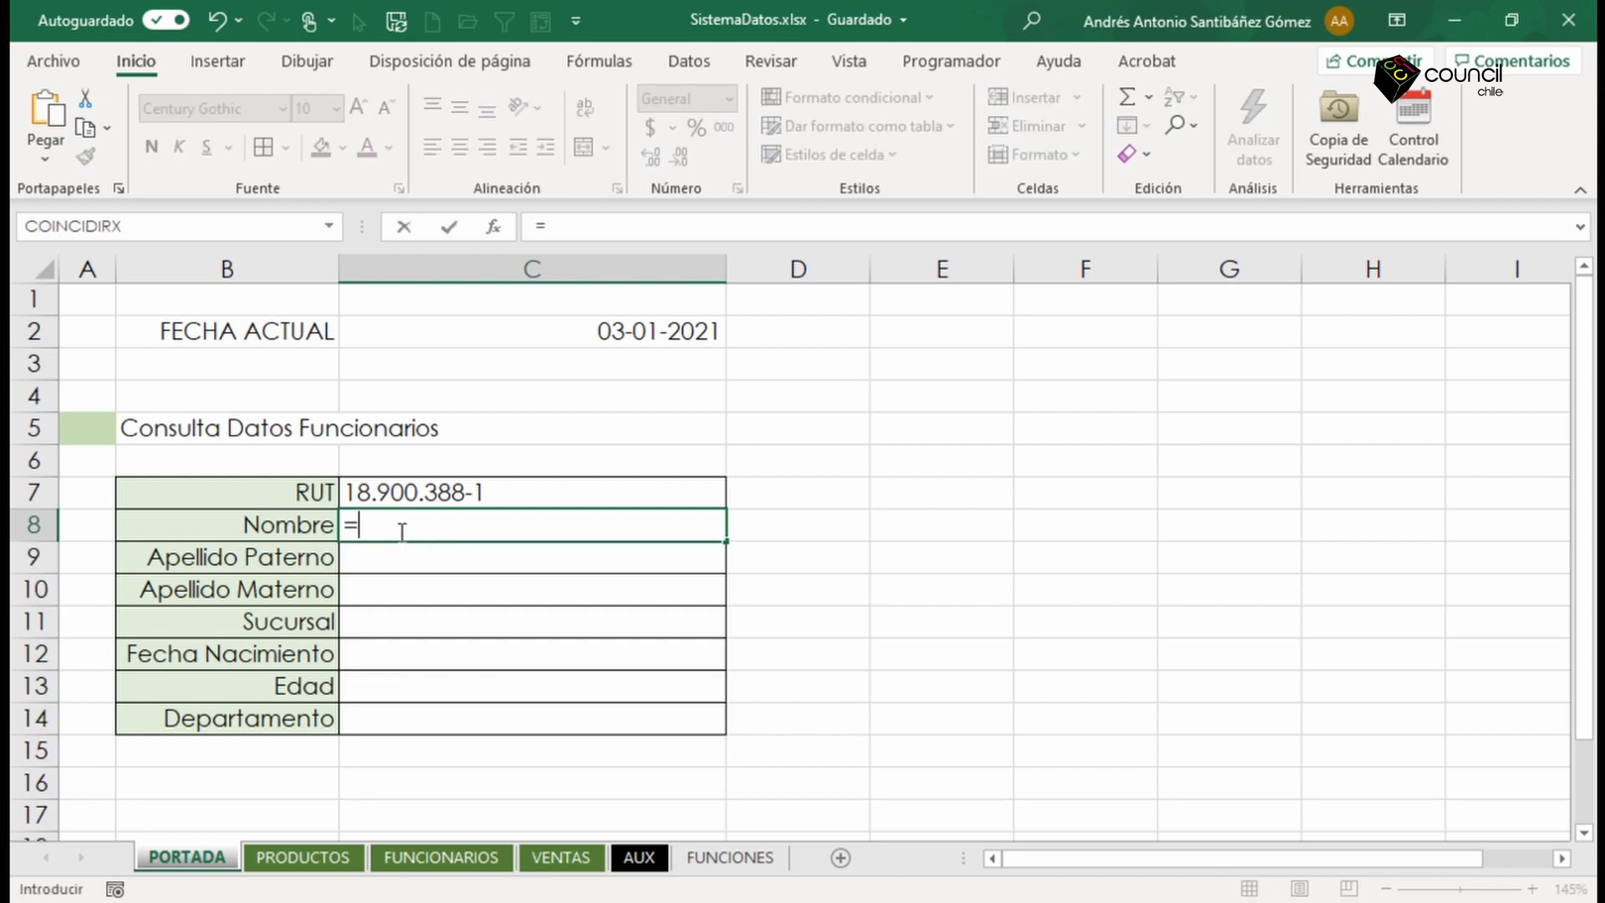
pyautogui.press('Down')
pyautogui.press('Down')
pyautogui.press('Tab')
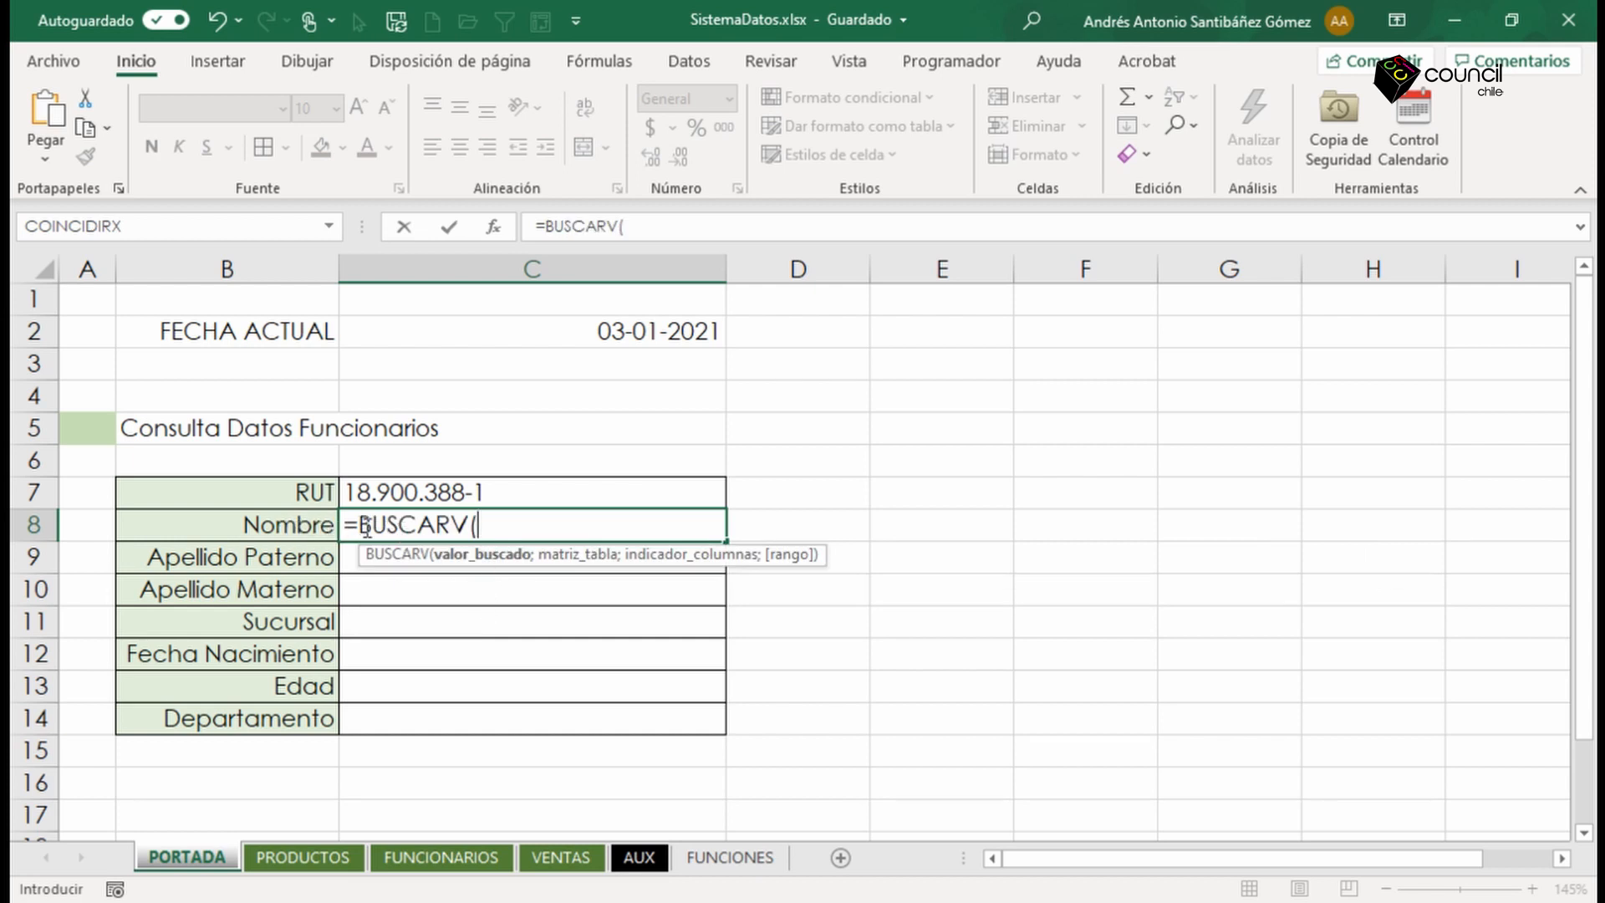
pyautogui.click(414, 495)
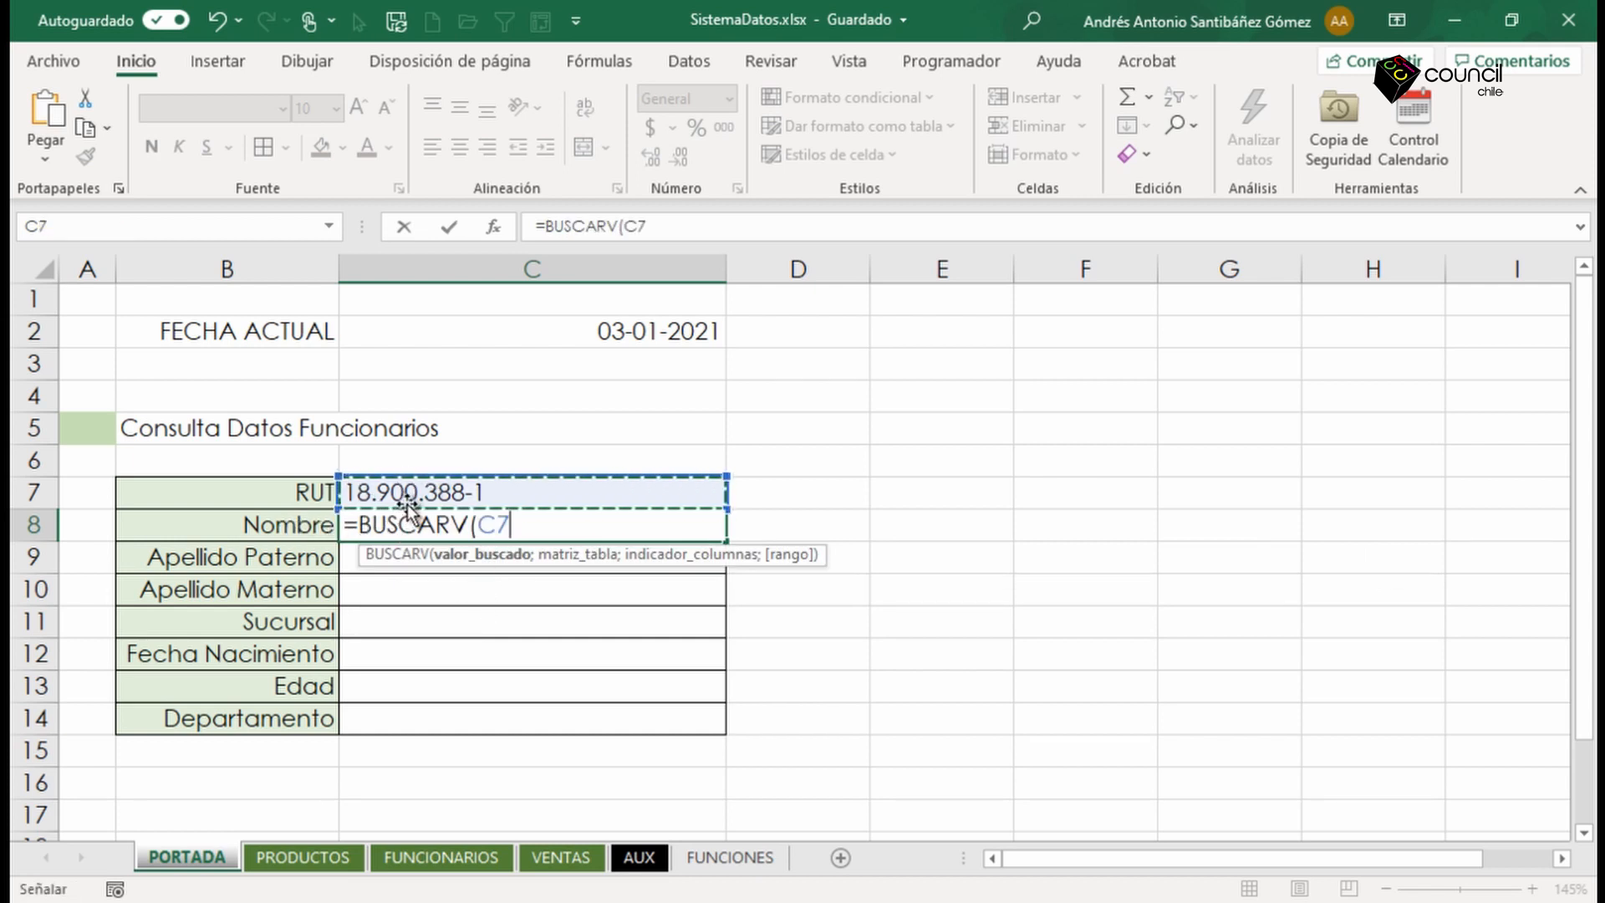
pyautogui.write(';')
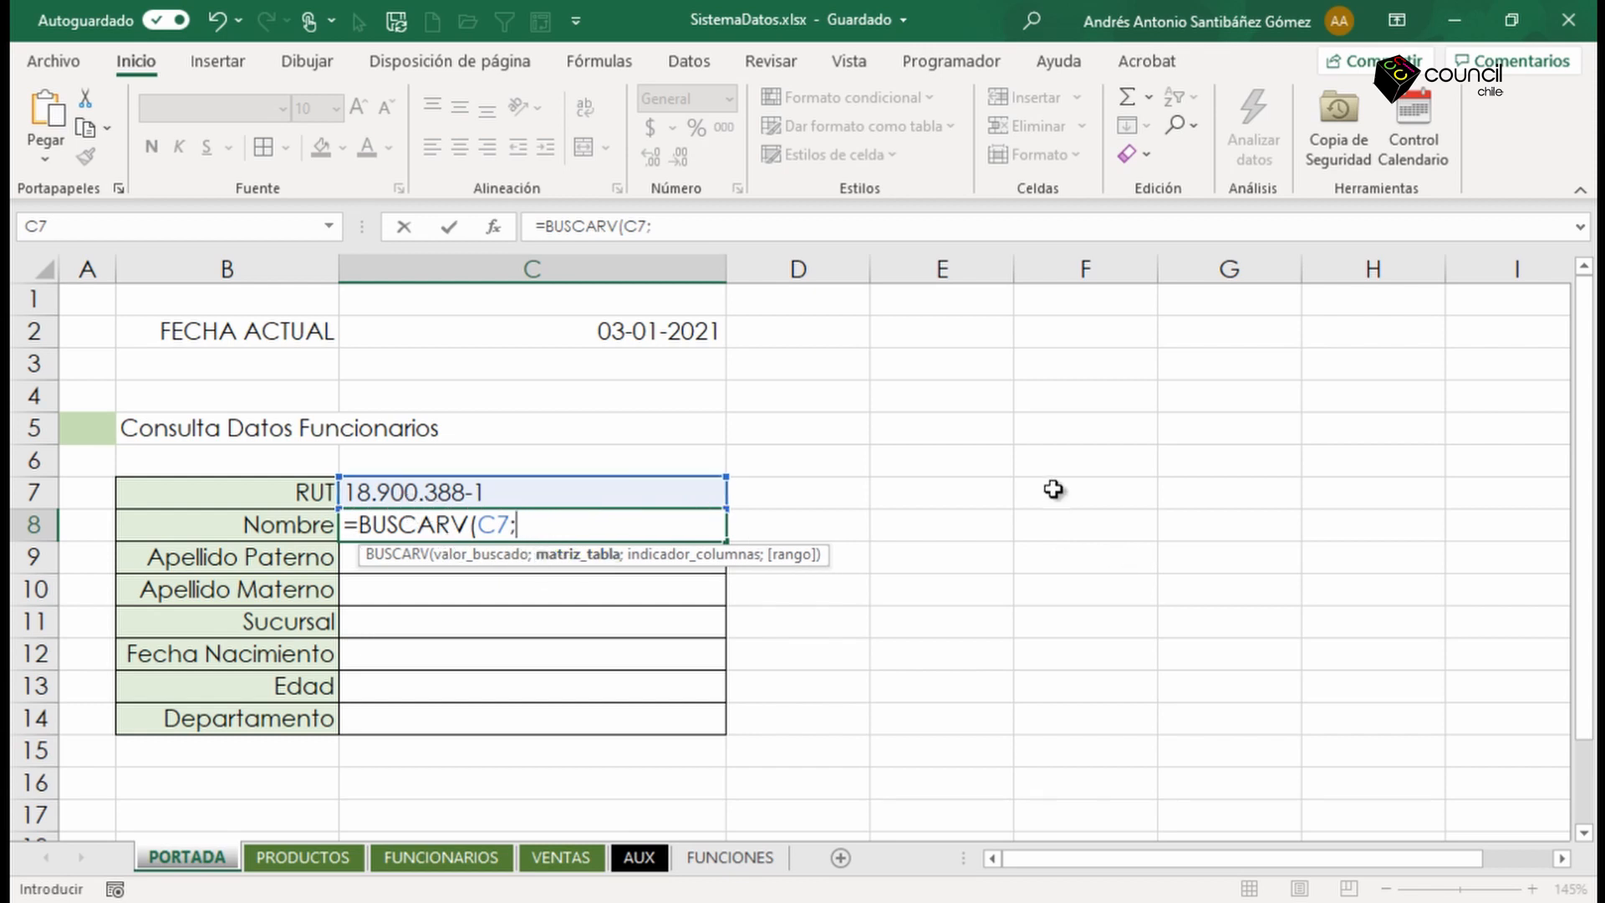
pyautogui.moveTo(1050, 468); pyautogui.dragTo(1333, 598)
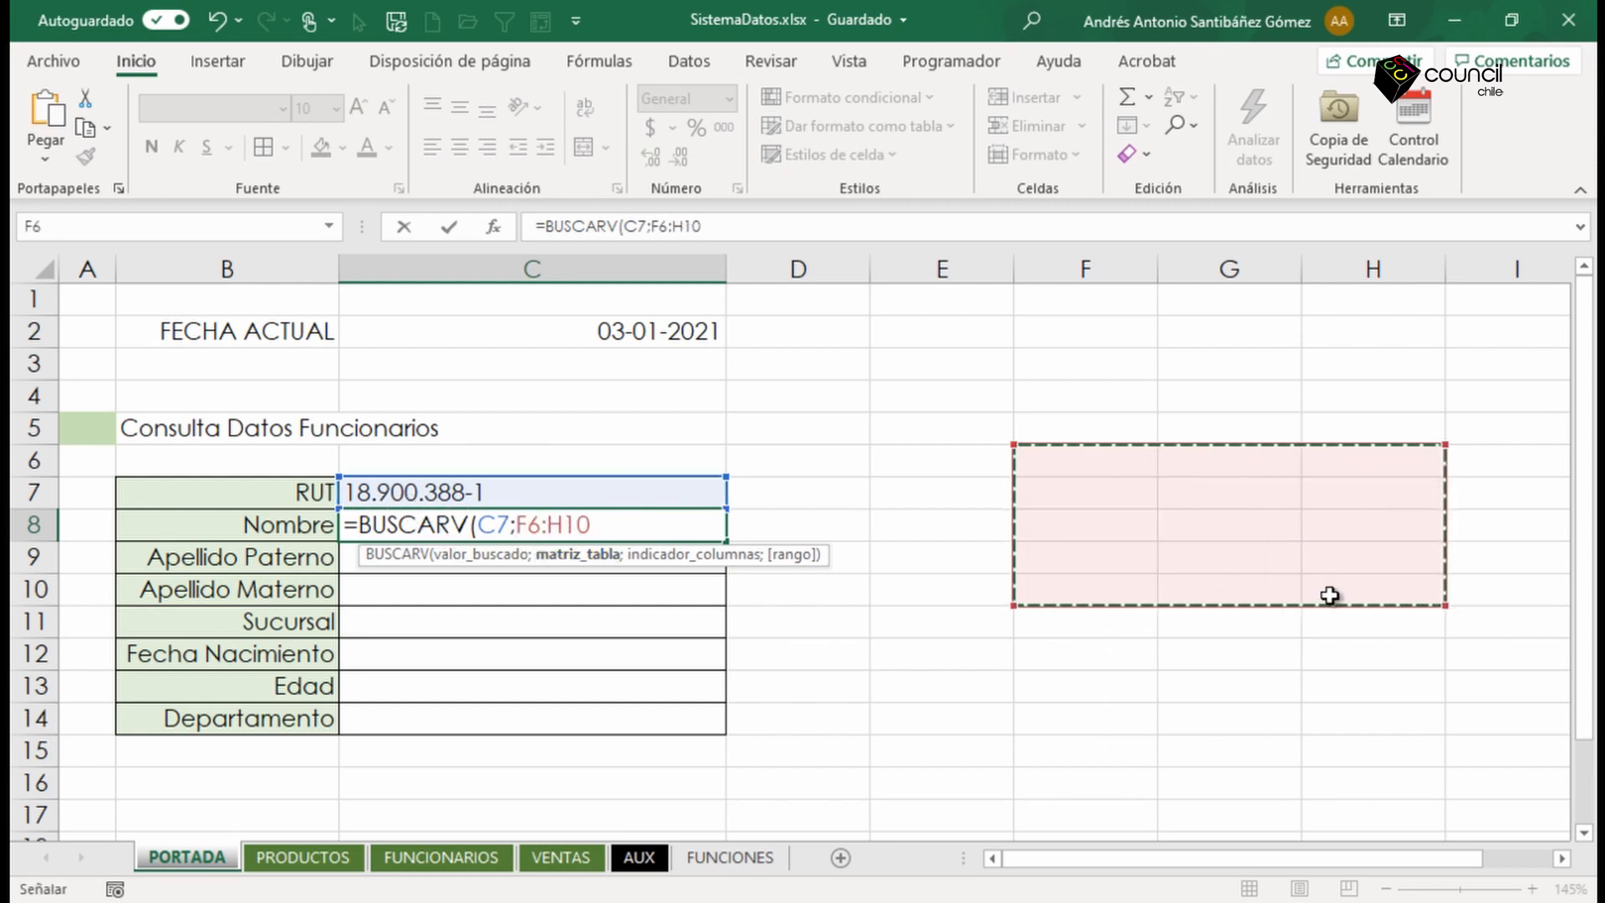
pyautogui.write(';')
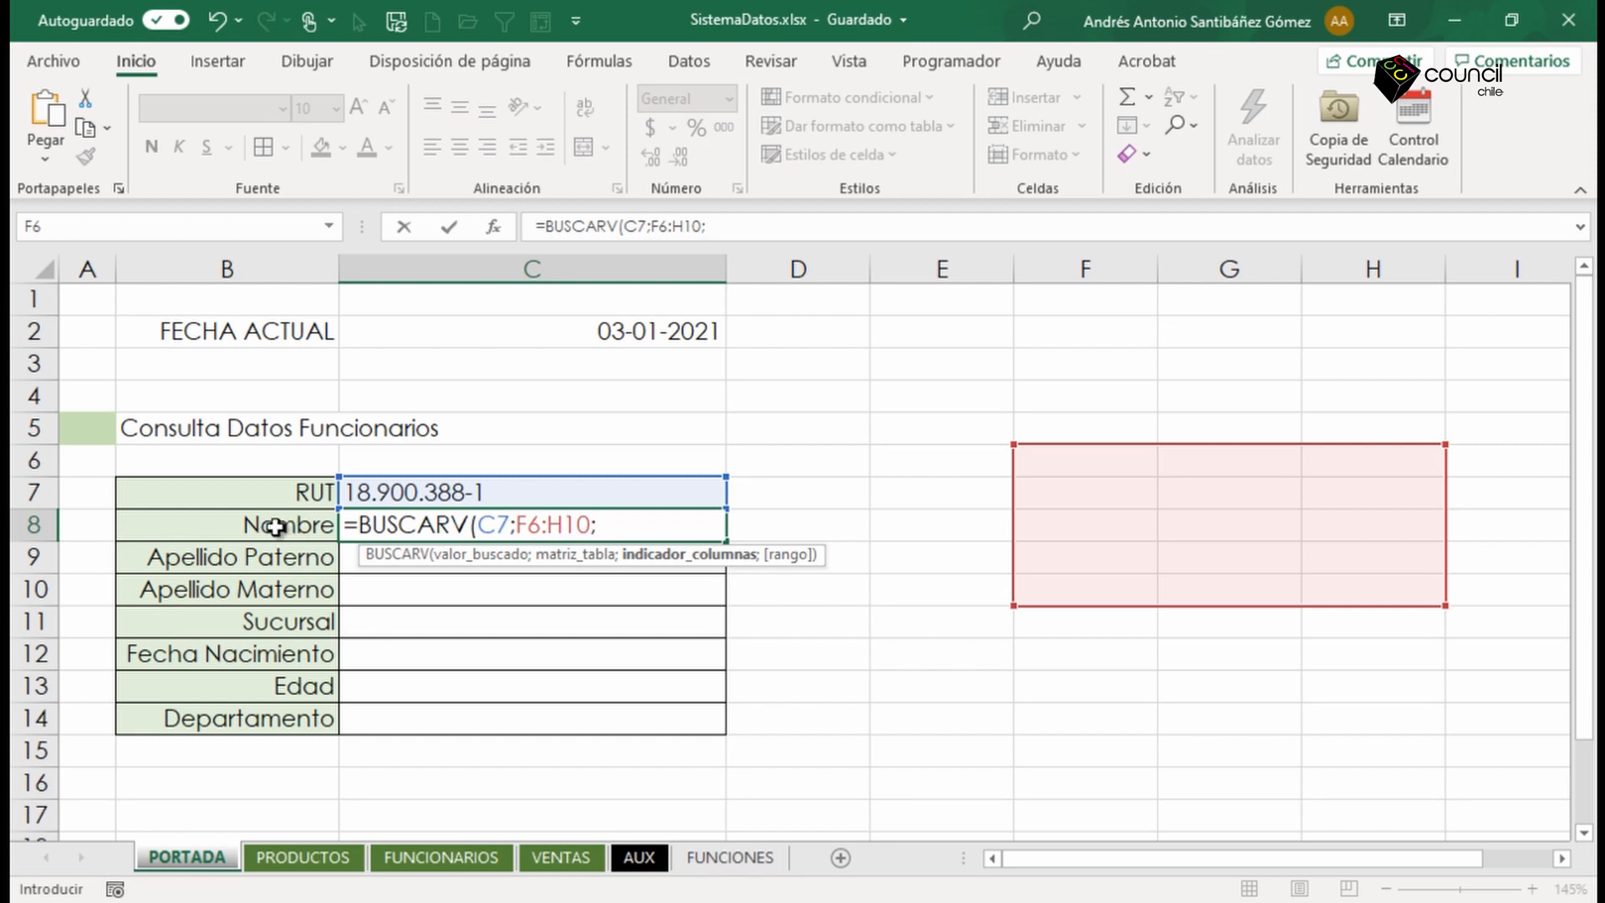
pyautogui.press('Escape')
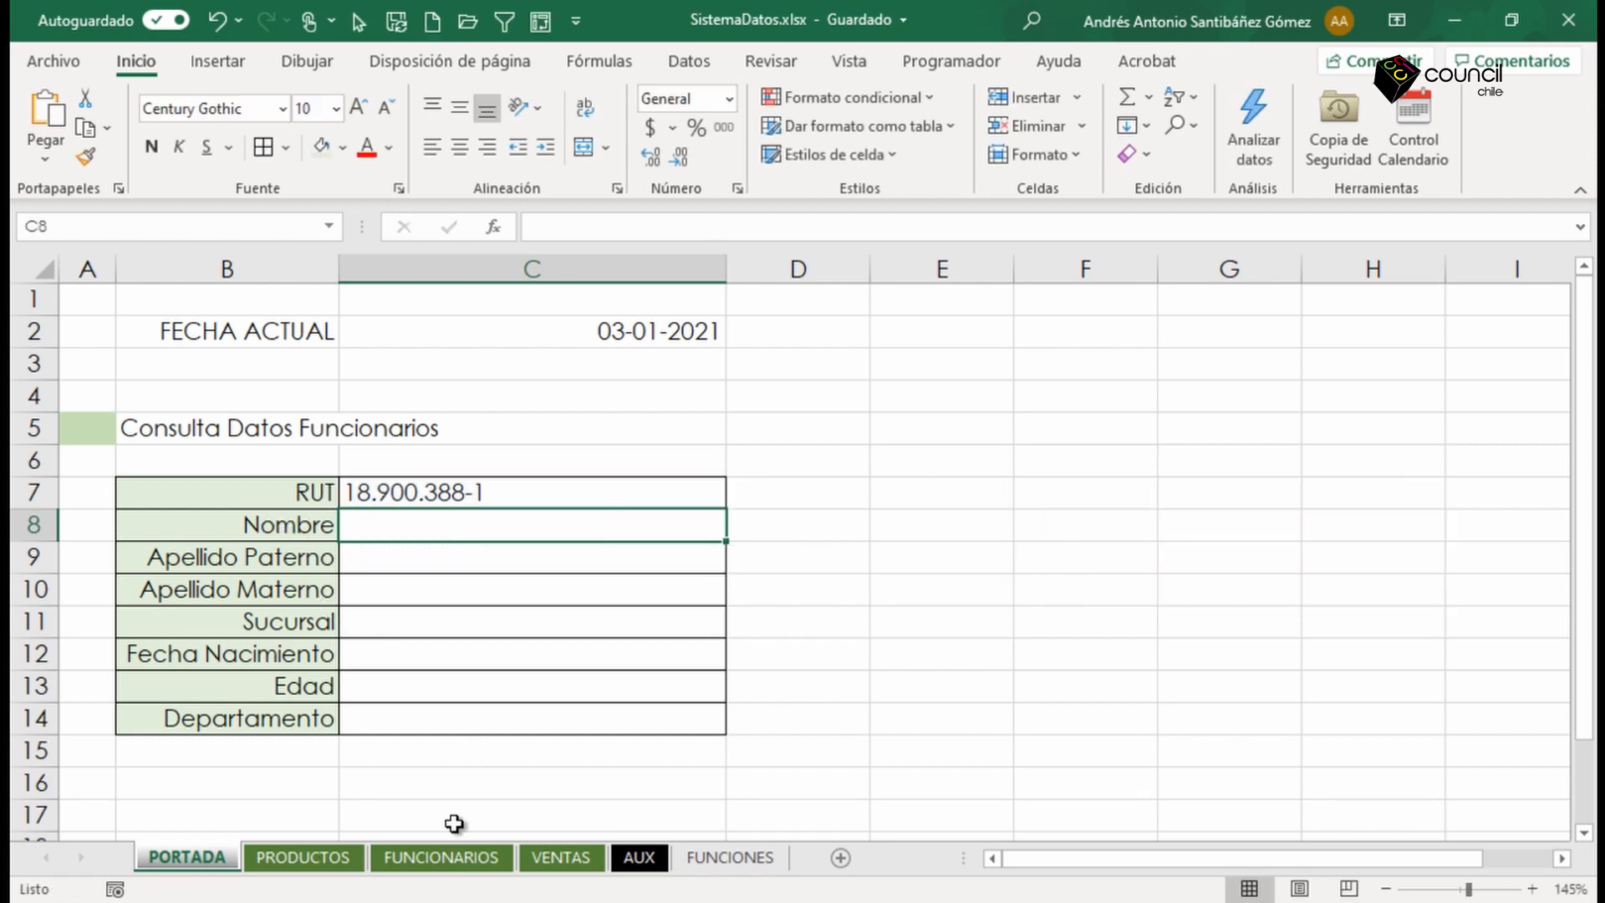
# Examine the Nombre, Apellido Materno, Fecha Nacimiento and Departamento columns in FUNCIONARIOS, and return to the Nombre result cell on PORTADA.
pyautogui.click(443, 858)
pyautogui.moveTo(393, 443); pyautogui.dragTo(400, 675)
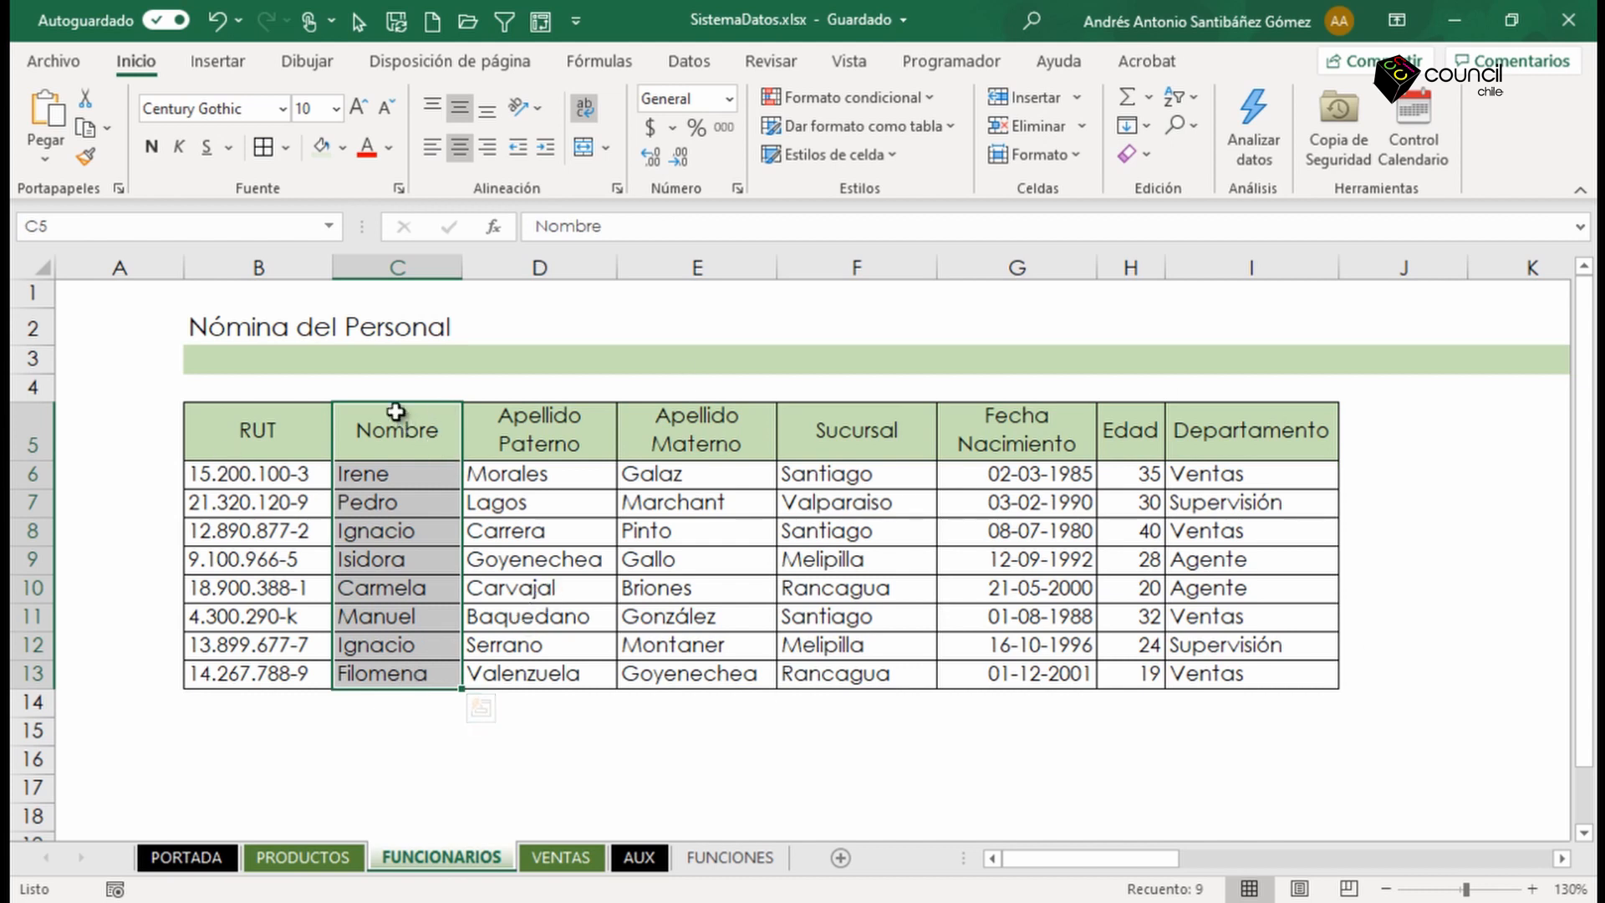
pyautogui.moveTo(394, 413); pyautogui.dragTo(402, 669)
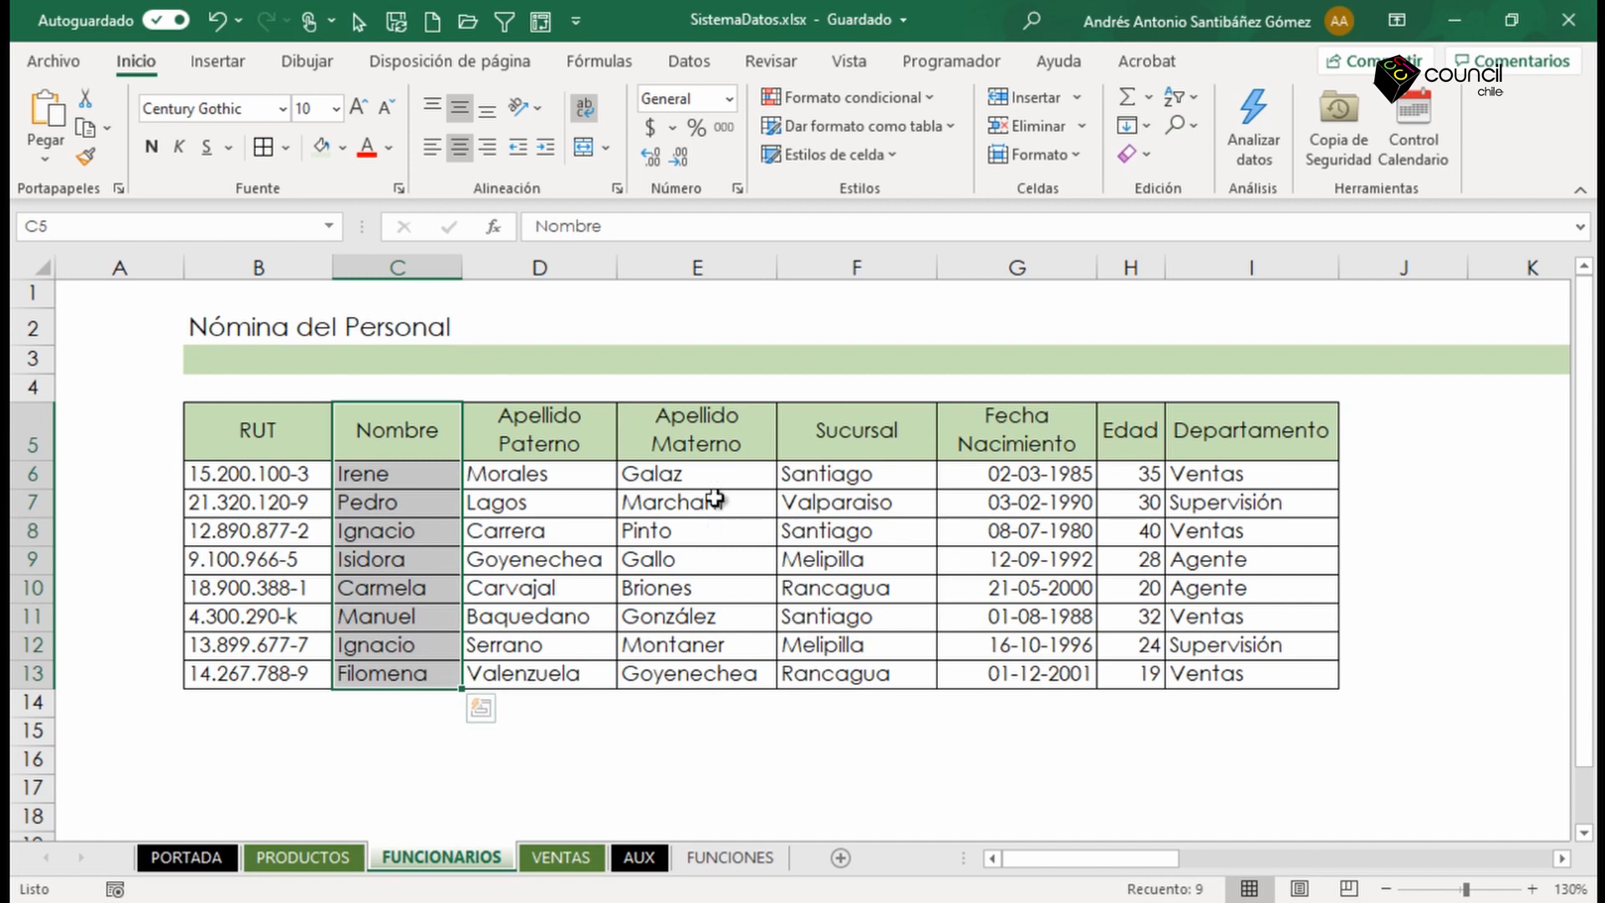
pyautogui.click(688, 430)
pyautogui.moveTo(688, 431); pyautogui.dragTo(680, 680)
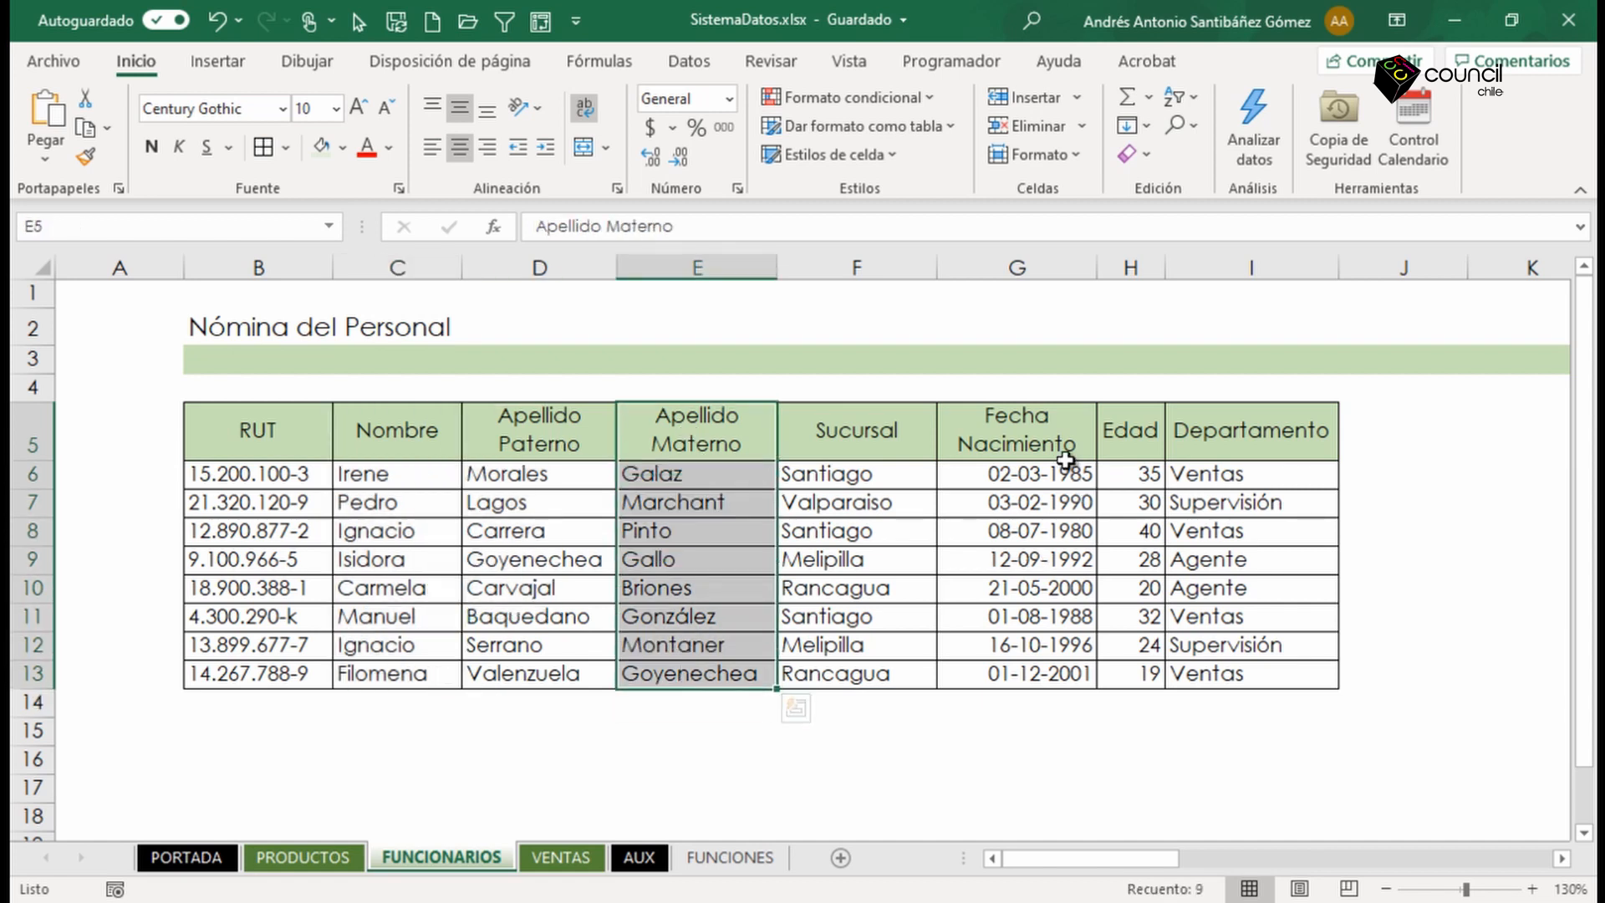
pyautogui.moveTo(1064, 455); pyautogui.dragTo(1031, 681)
pyautogui.moveTo(1245, 438); pyautogui.dragTo(1235, 673)
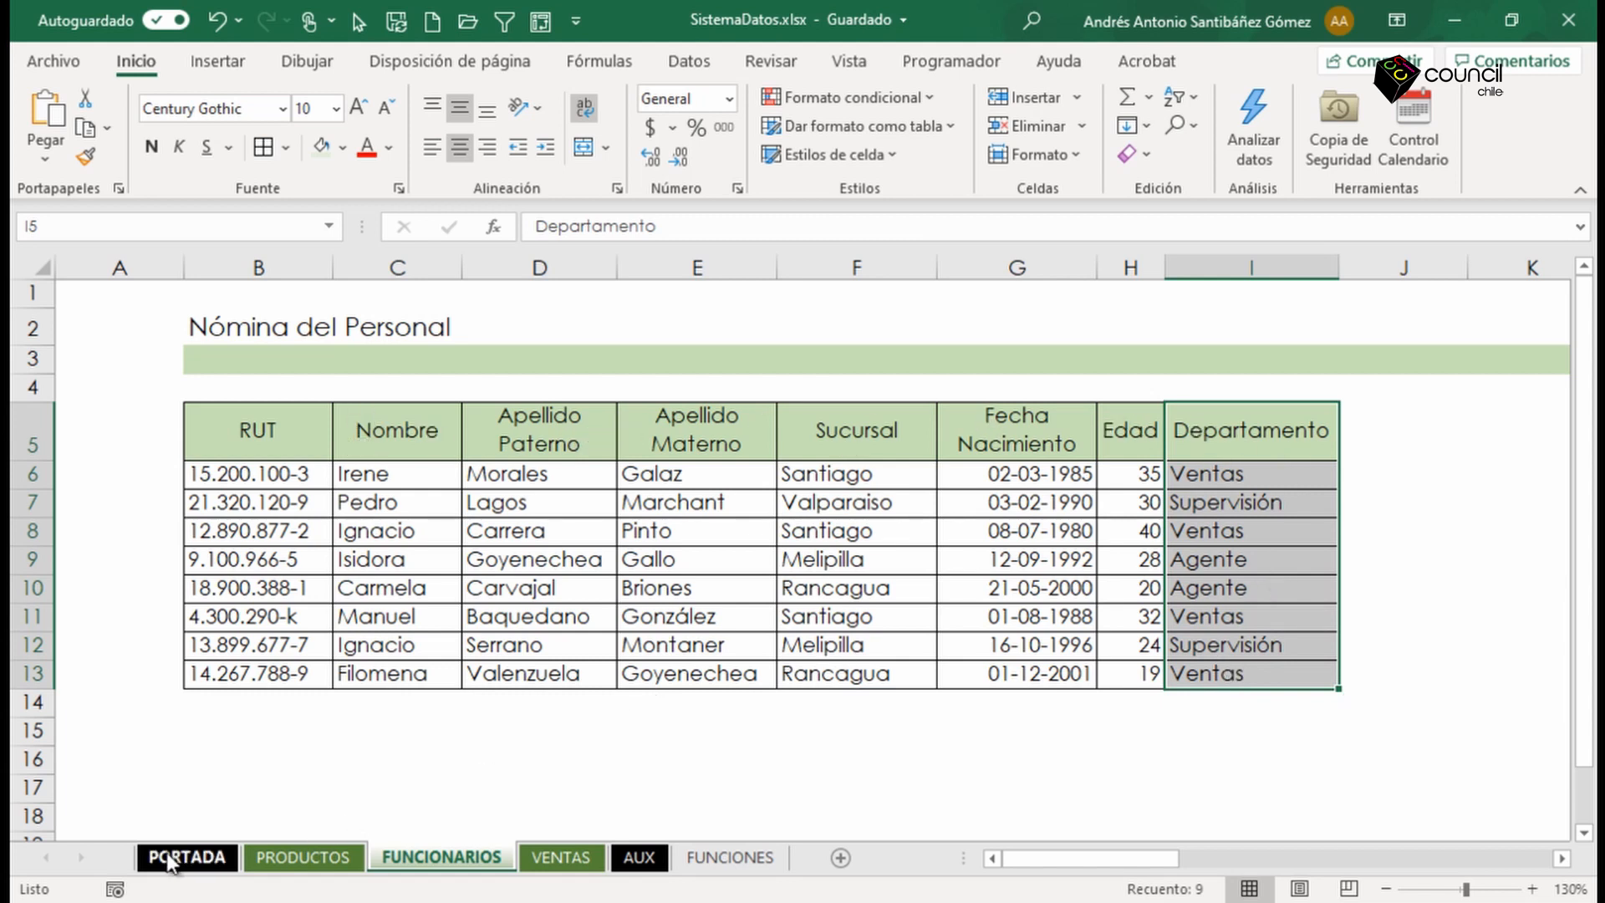
pyautogui.click(196, 859)
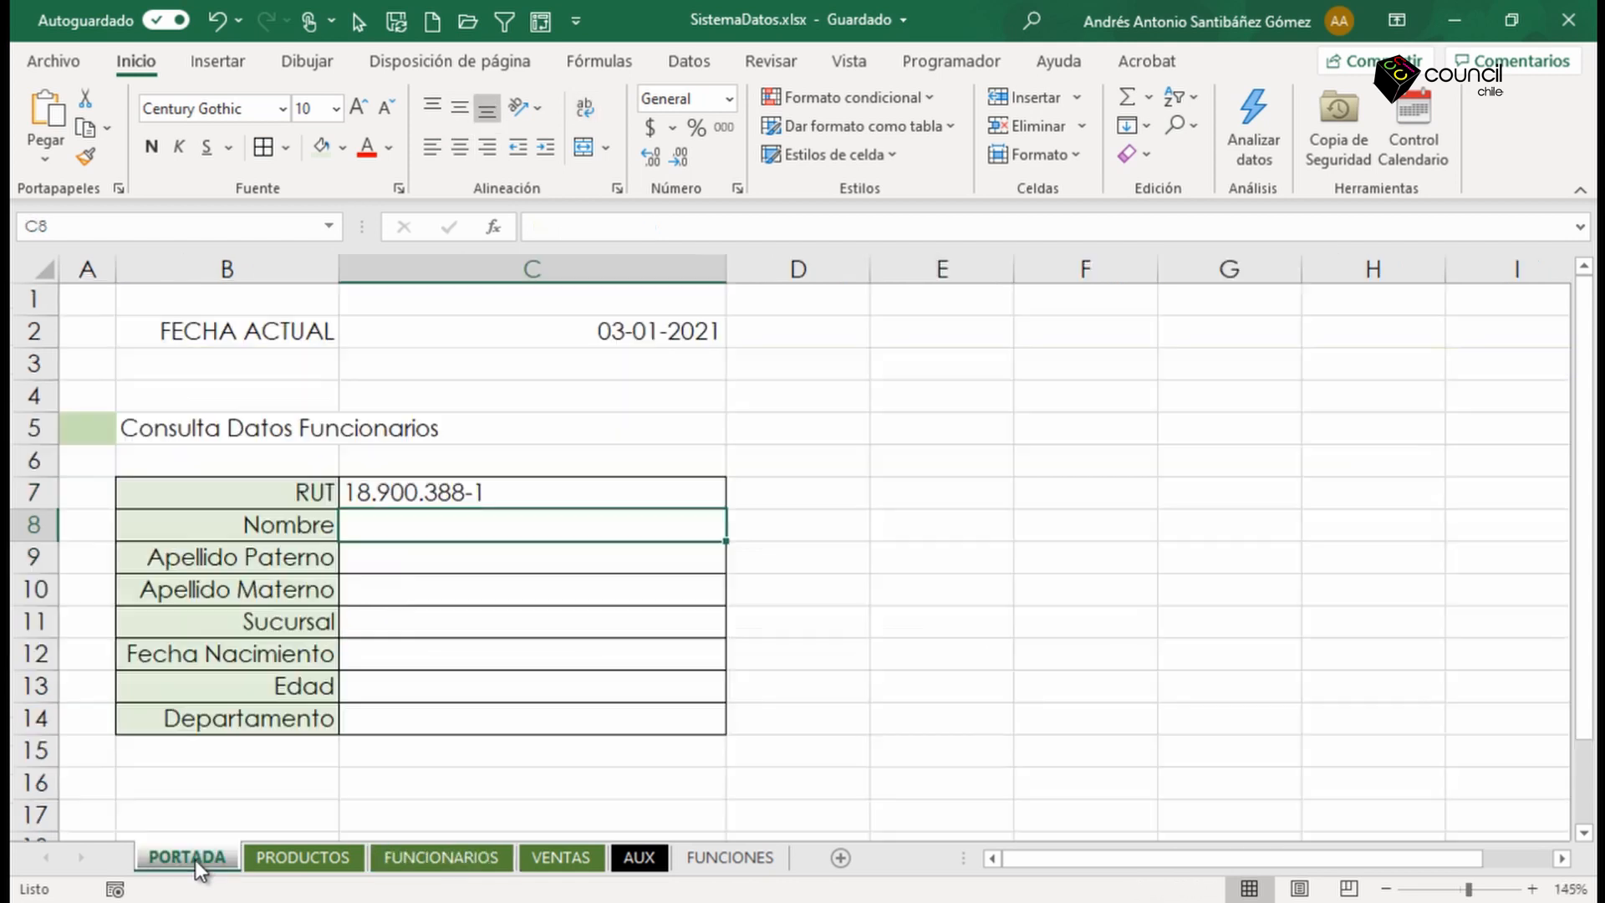
pyautogui.click(417, 561)
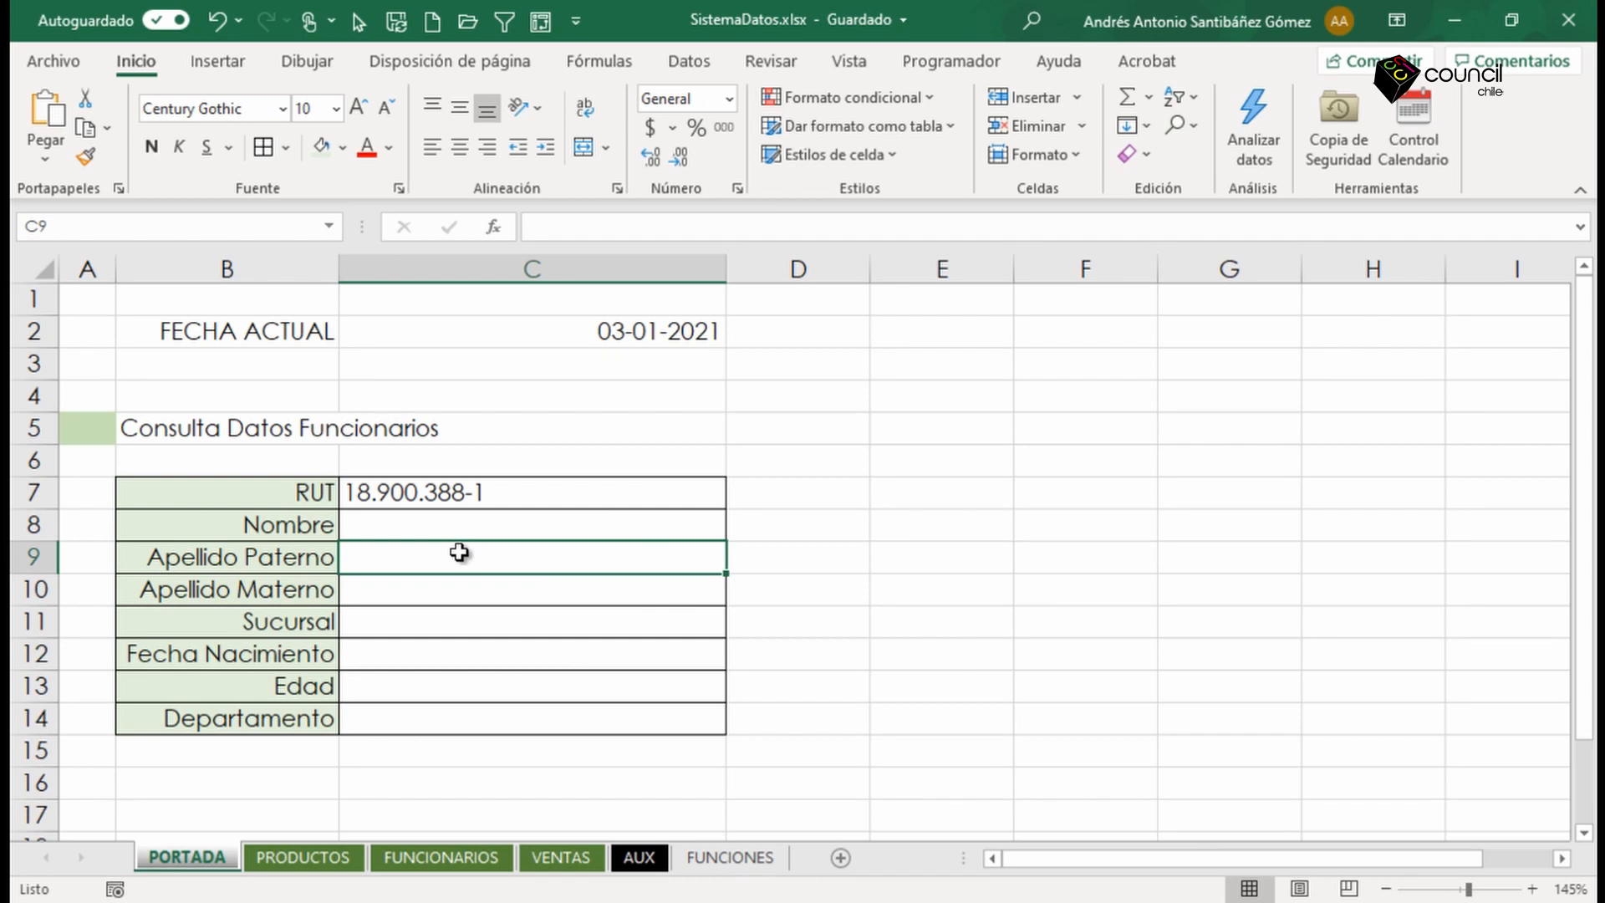
pyautogui.click(397, 525)
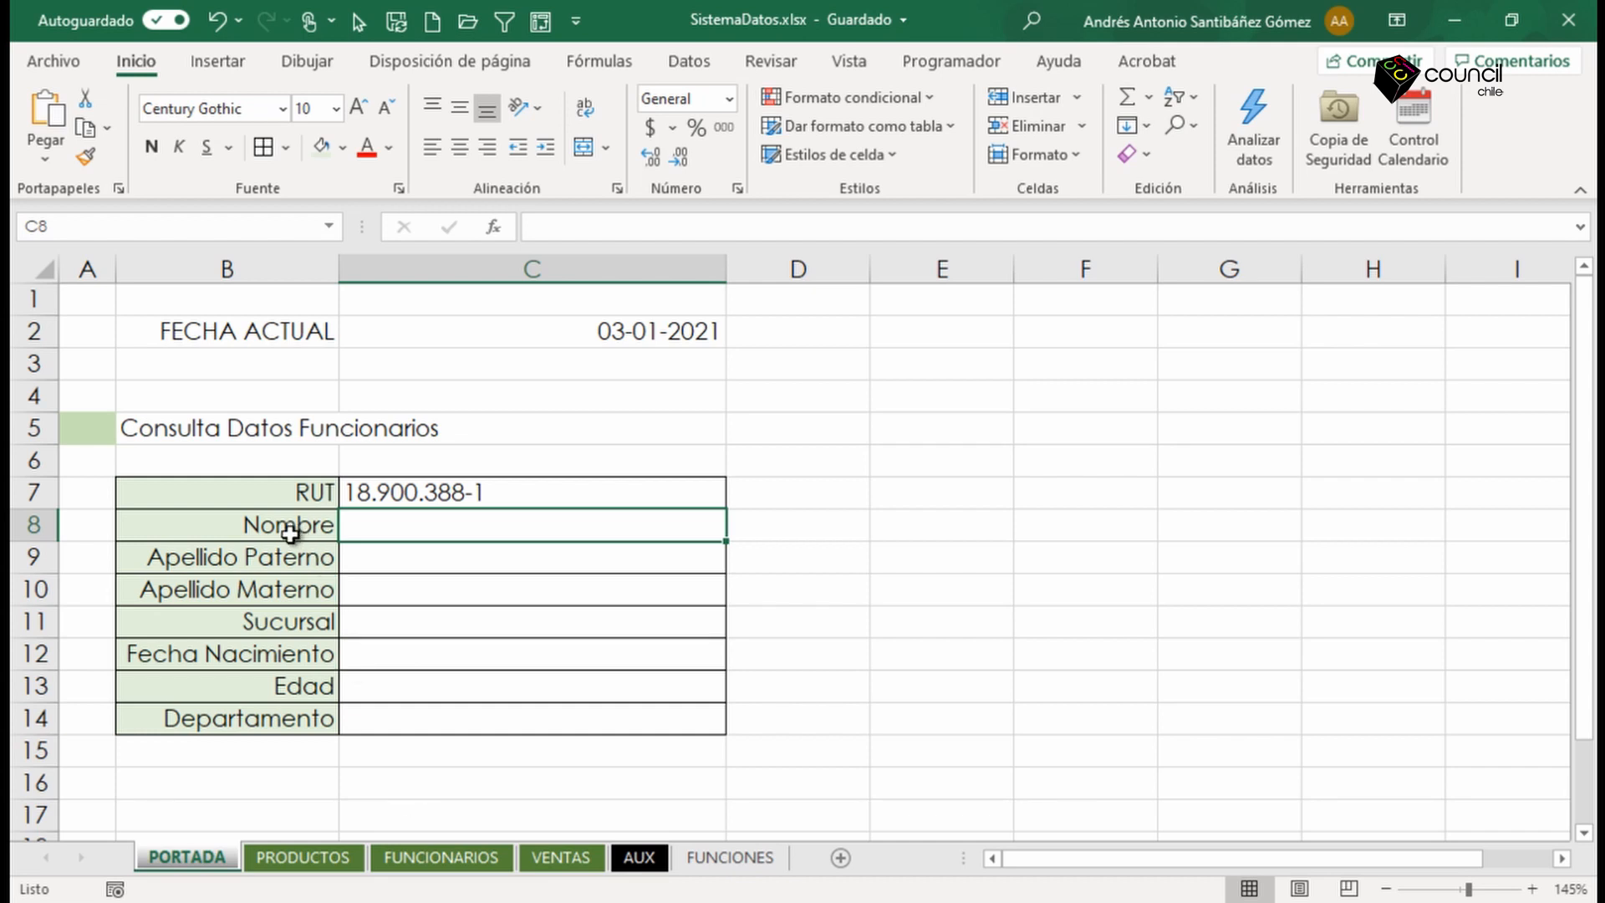
# Name the whole staff table on the FUNCIONARIOS sheet, headers included, MT_FUNCIONARIOS.
pyautogui.click(409, 861)
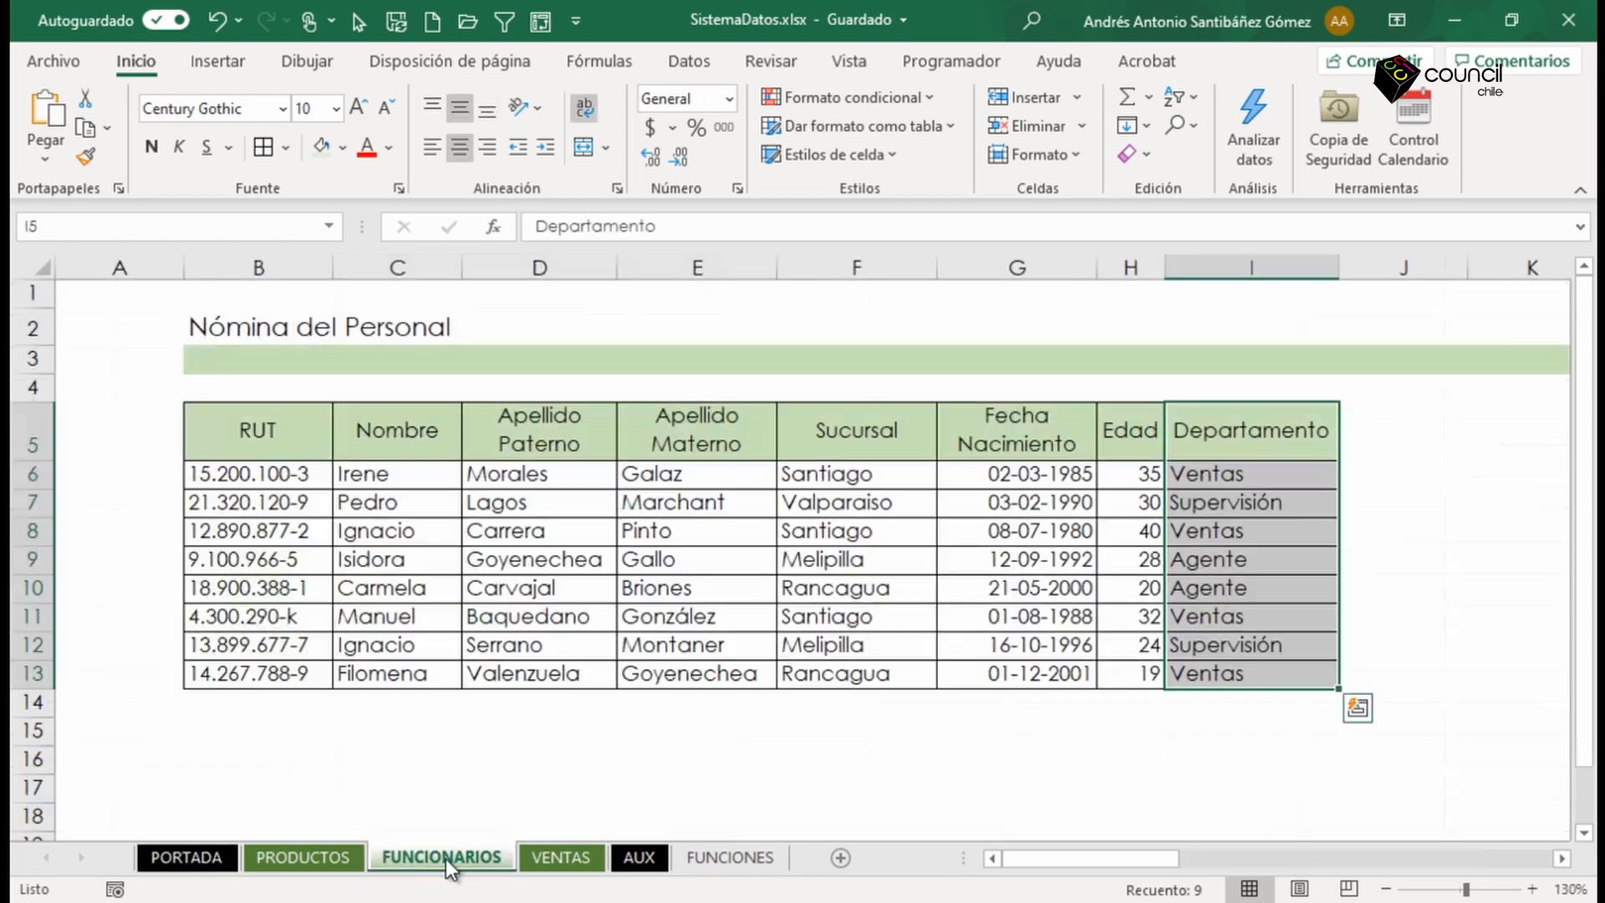
pyautogui.click(263, 443)
pyautogui.hotkey('ctrl', 'e')
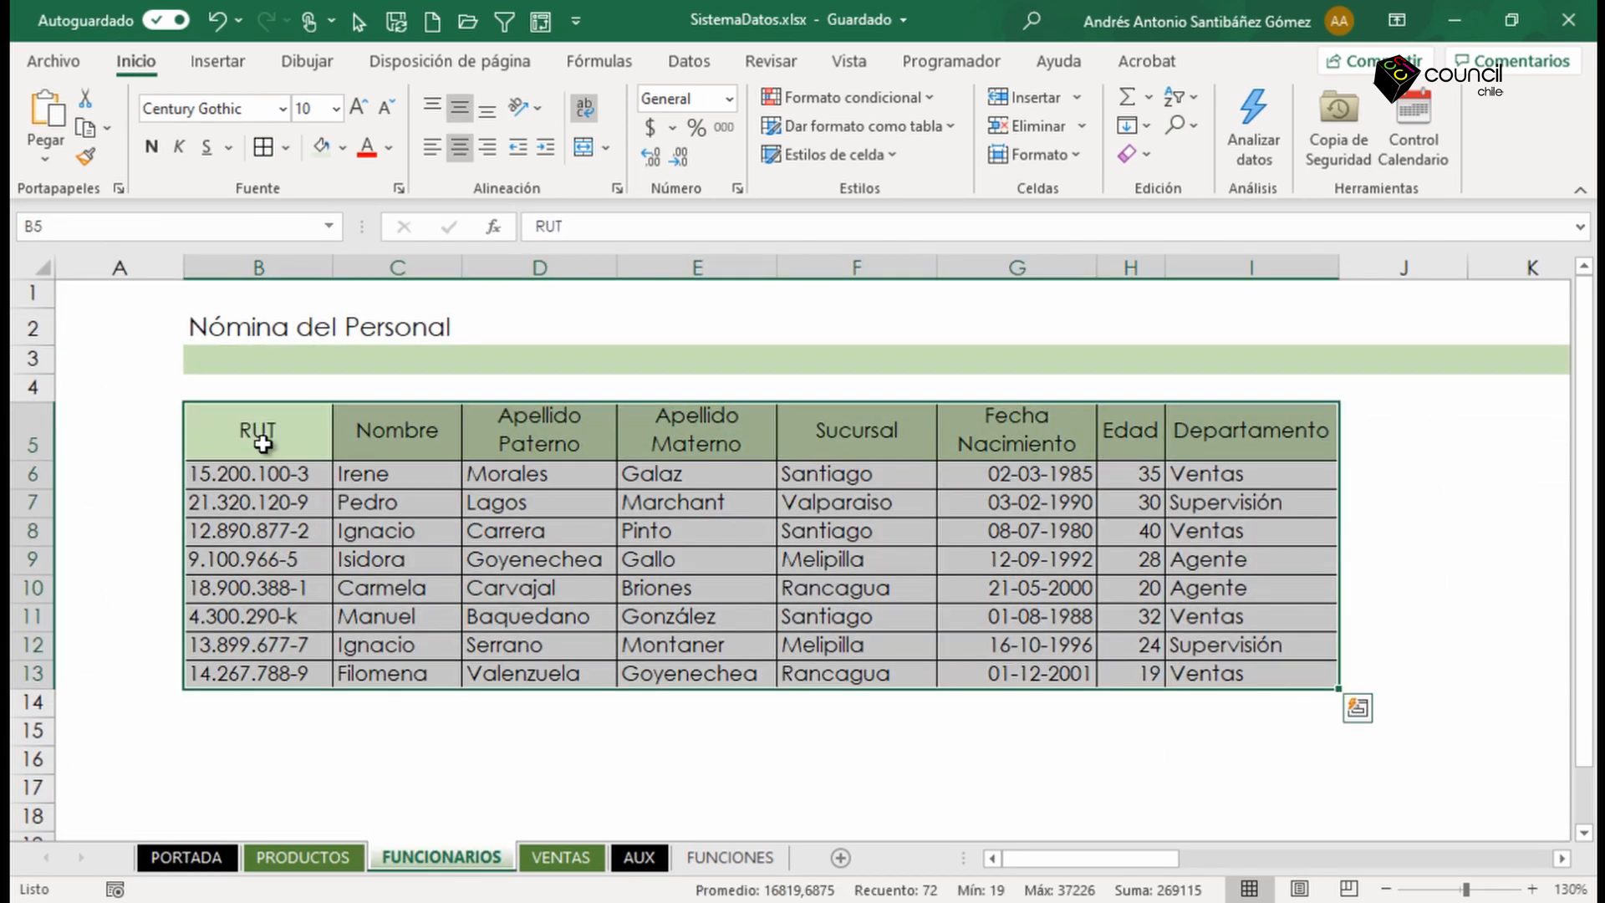
pyautogui.click(74, 229)
pyautogui.write('mt')
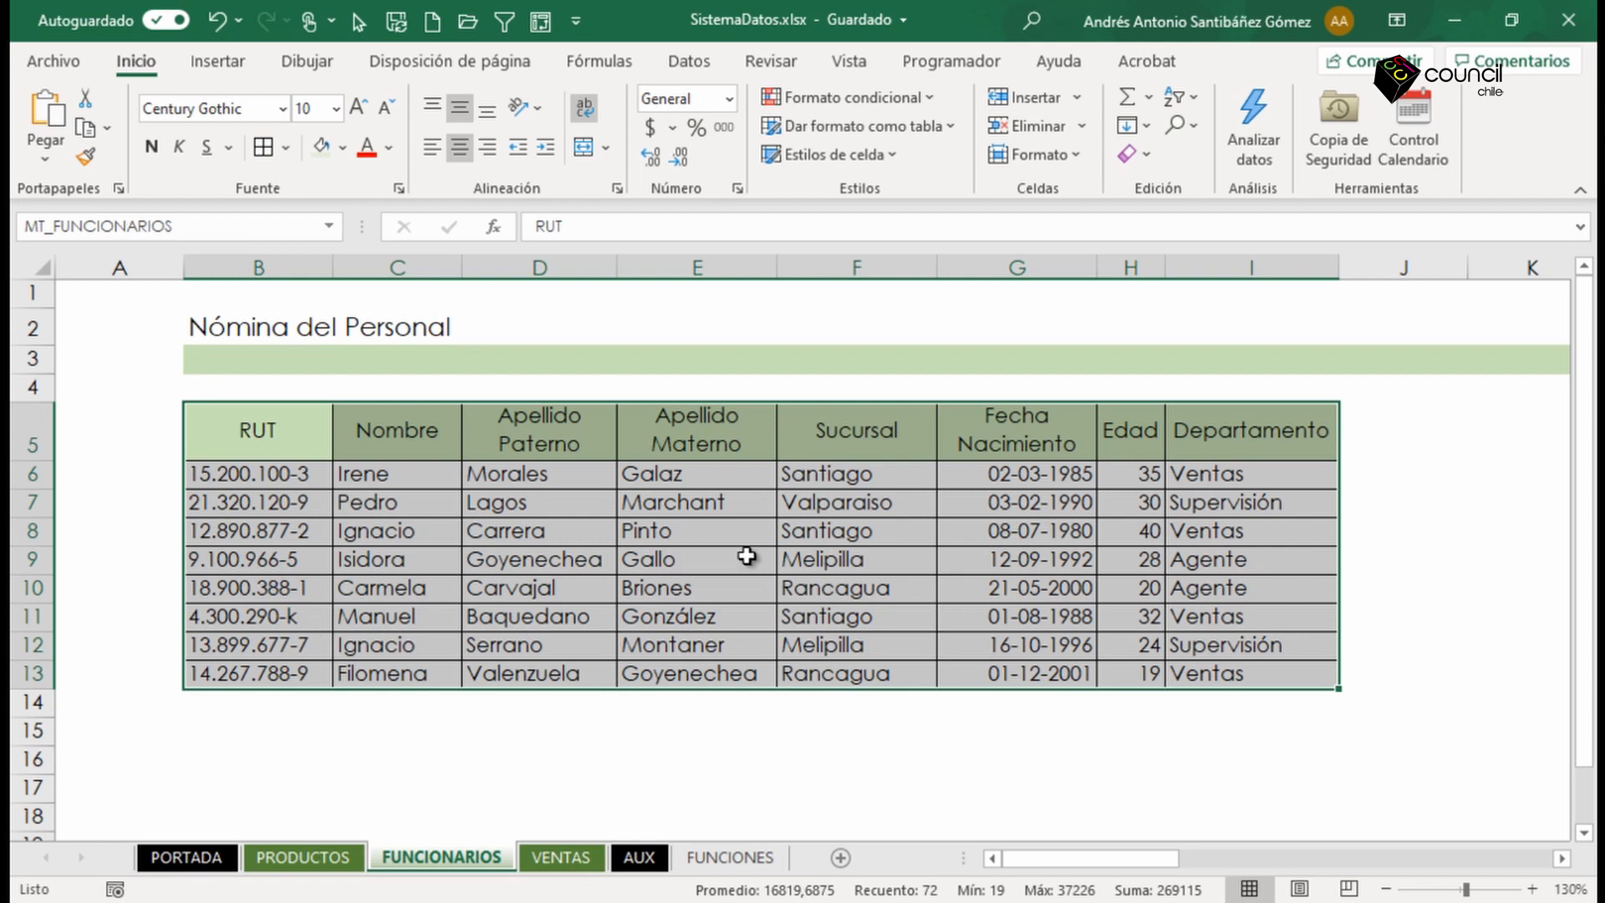
# Test the MT_FUNCIONARIOS range by inserting a blank row at row 9 of the staff table, and undo the insertion.
pyautogui.click(34, 562)
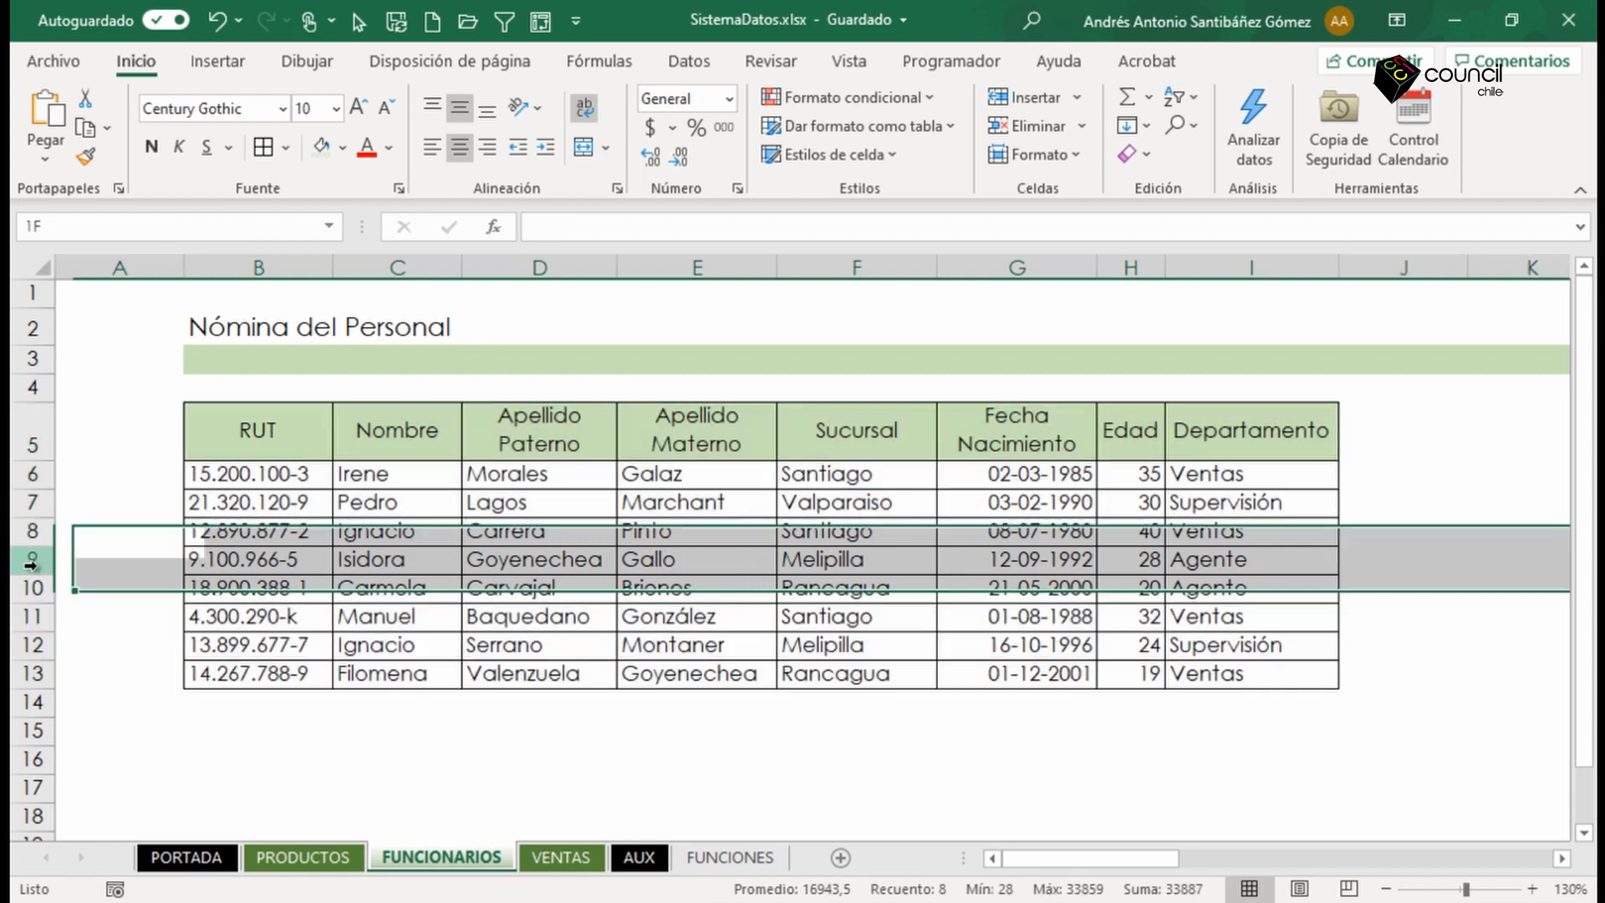
pyautogui.rightClick(37, 564)
pyautogui.click(111, 335)
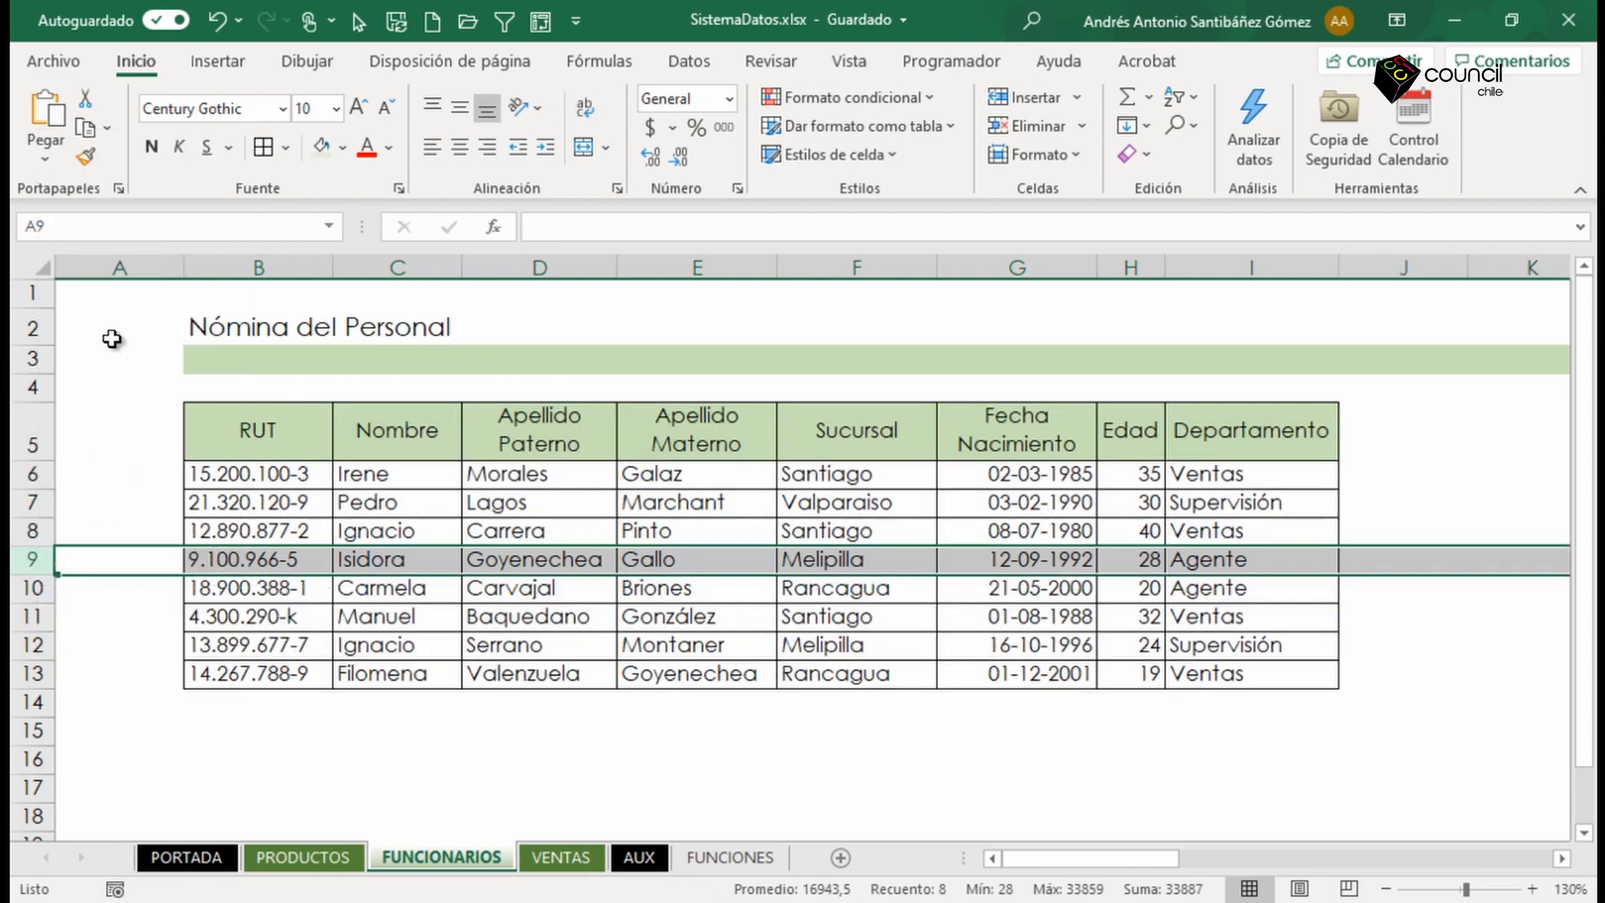
pyautogui.moveTo(274, 561); pyautogui.dragTo(1271, 561)
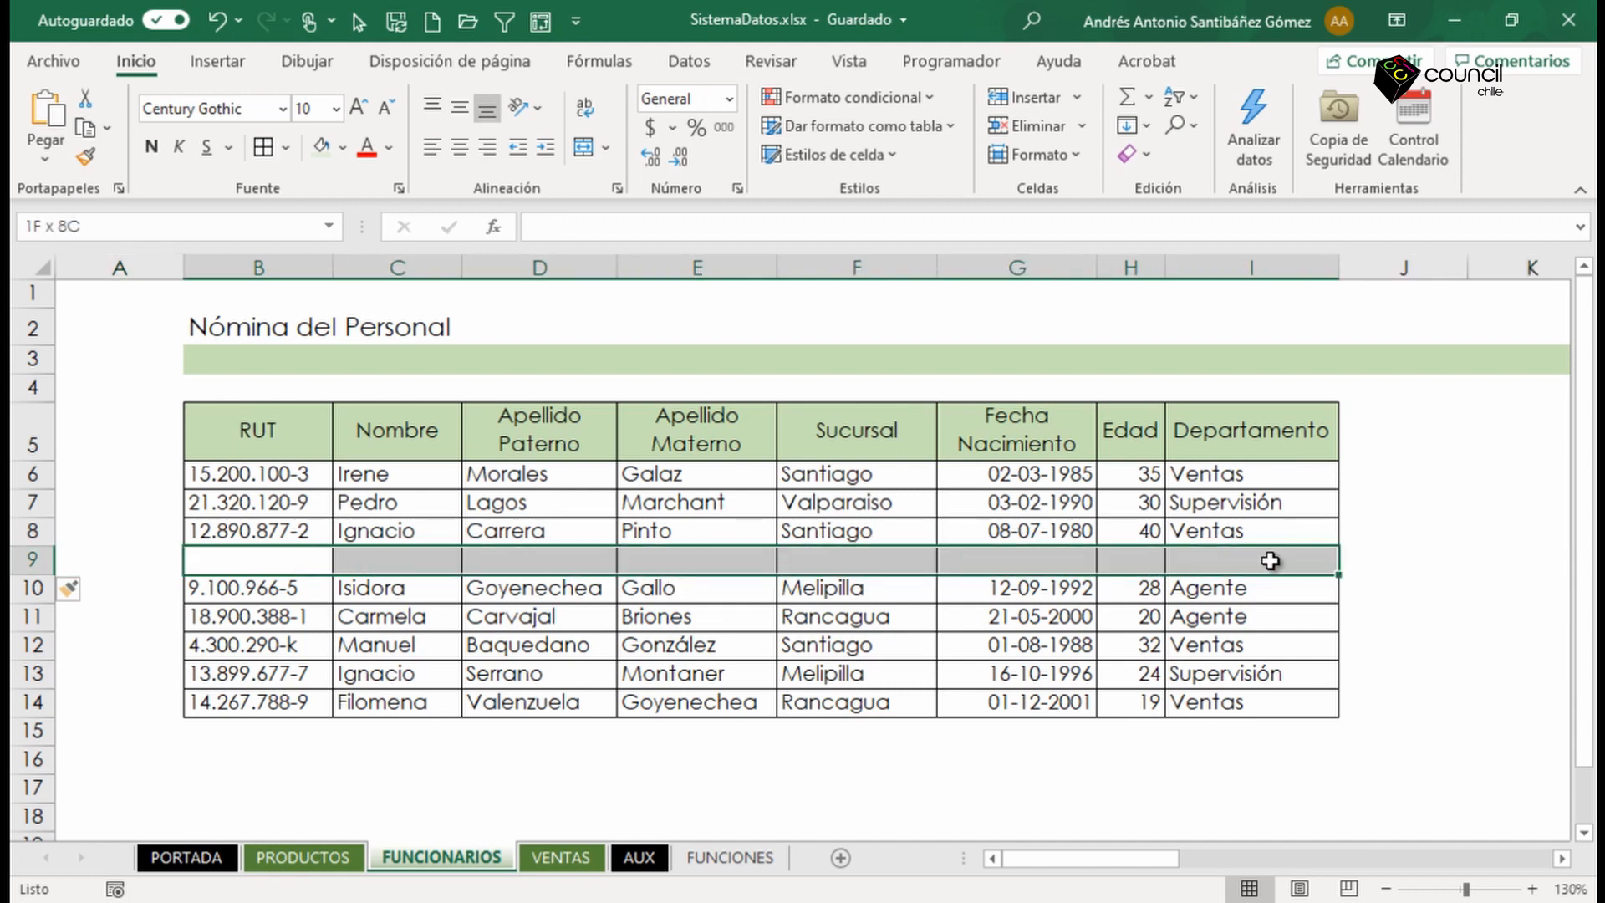
pyautogui.moveTo(268, 436); pyautogui.dragTo(1206, 702)
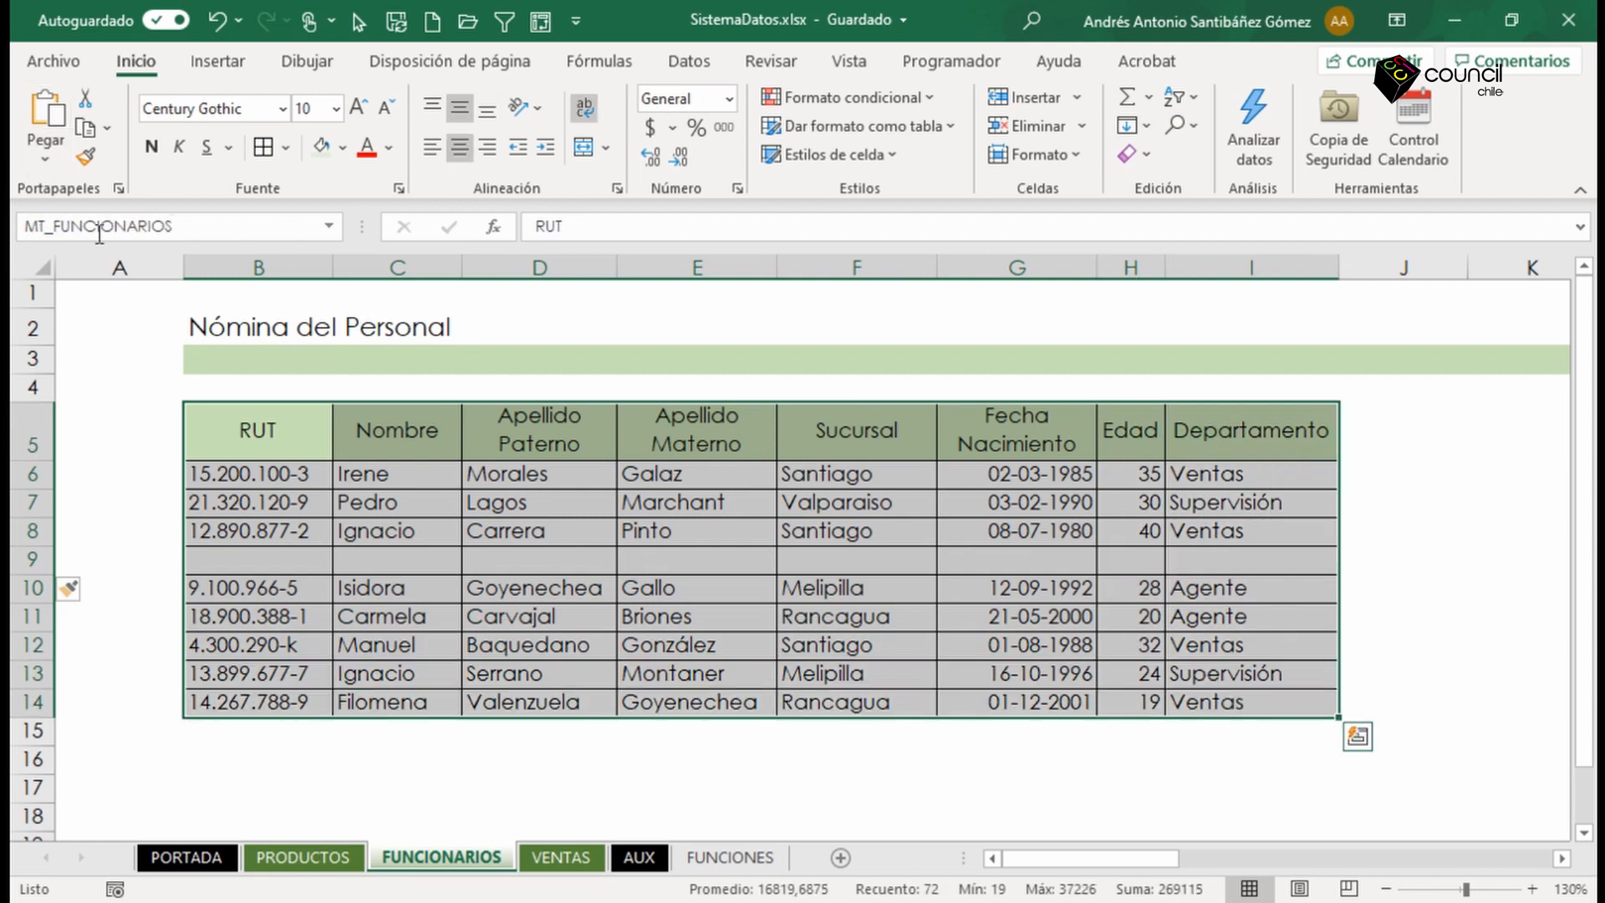
pyautogui.click(239, 542)
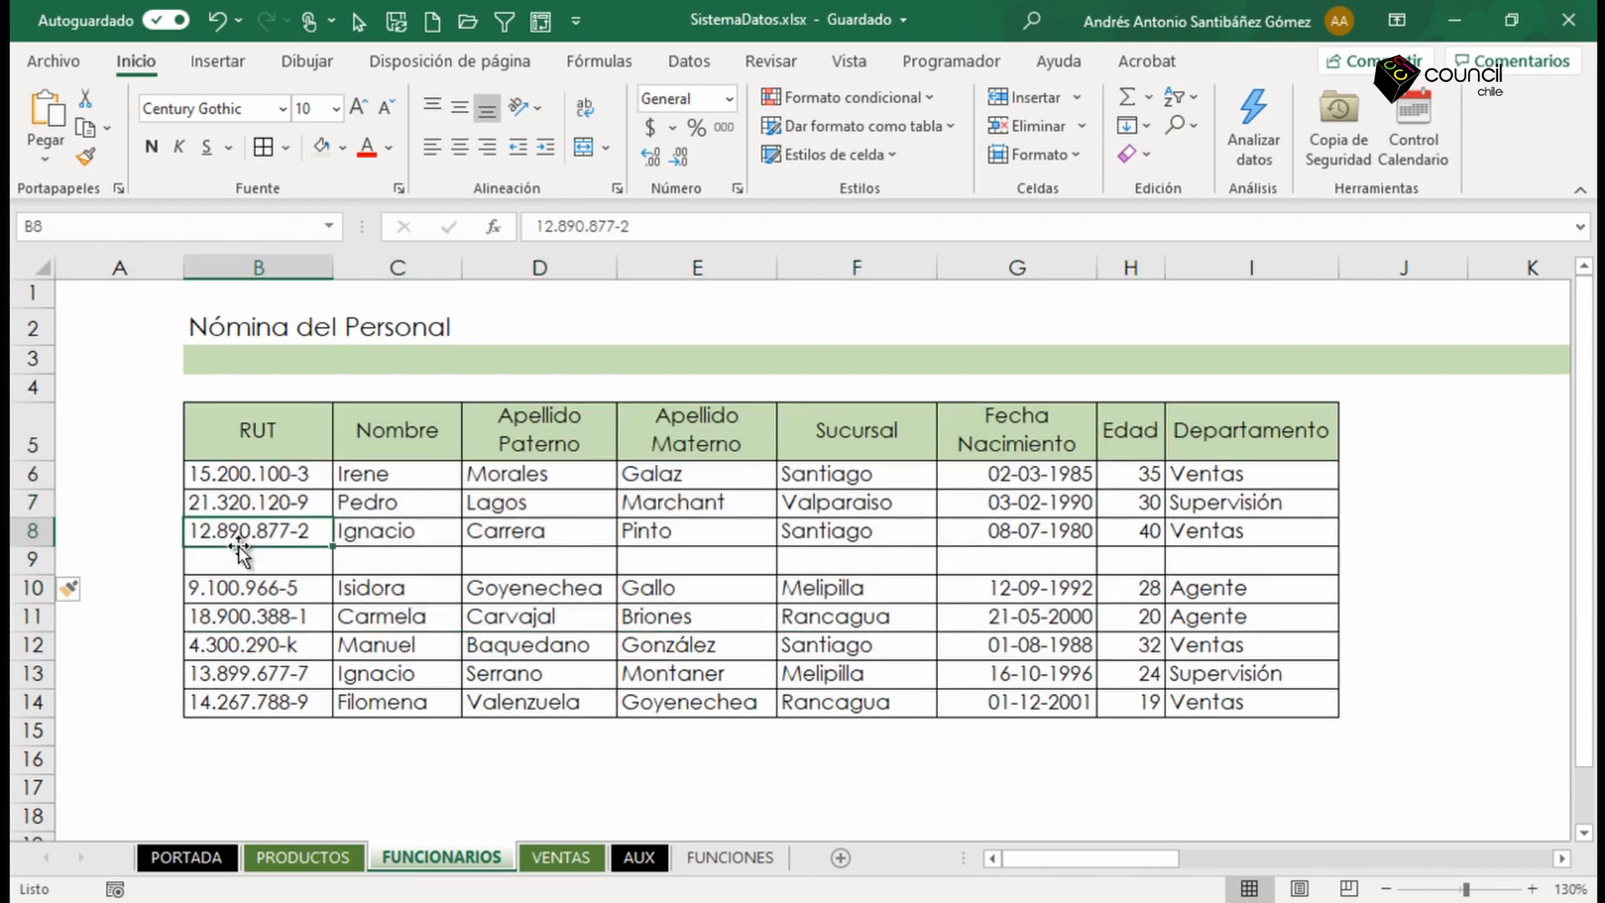
pyautogui.hotkey('ctrl', 'z')
pyautogui.click(832, 592)
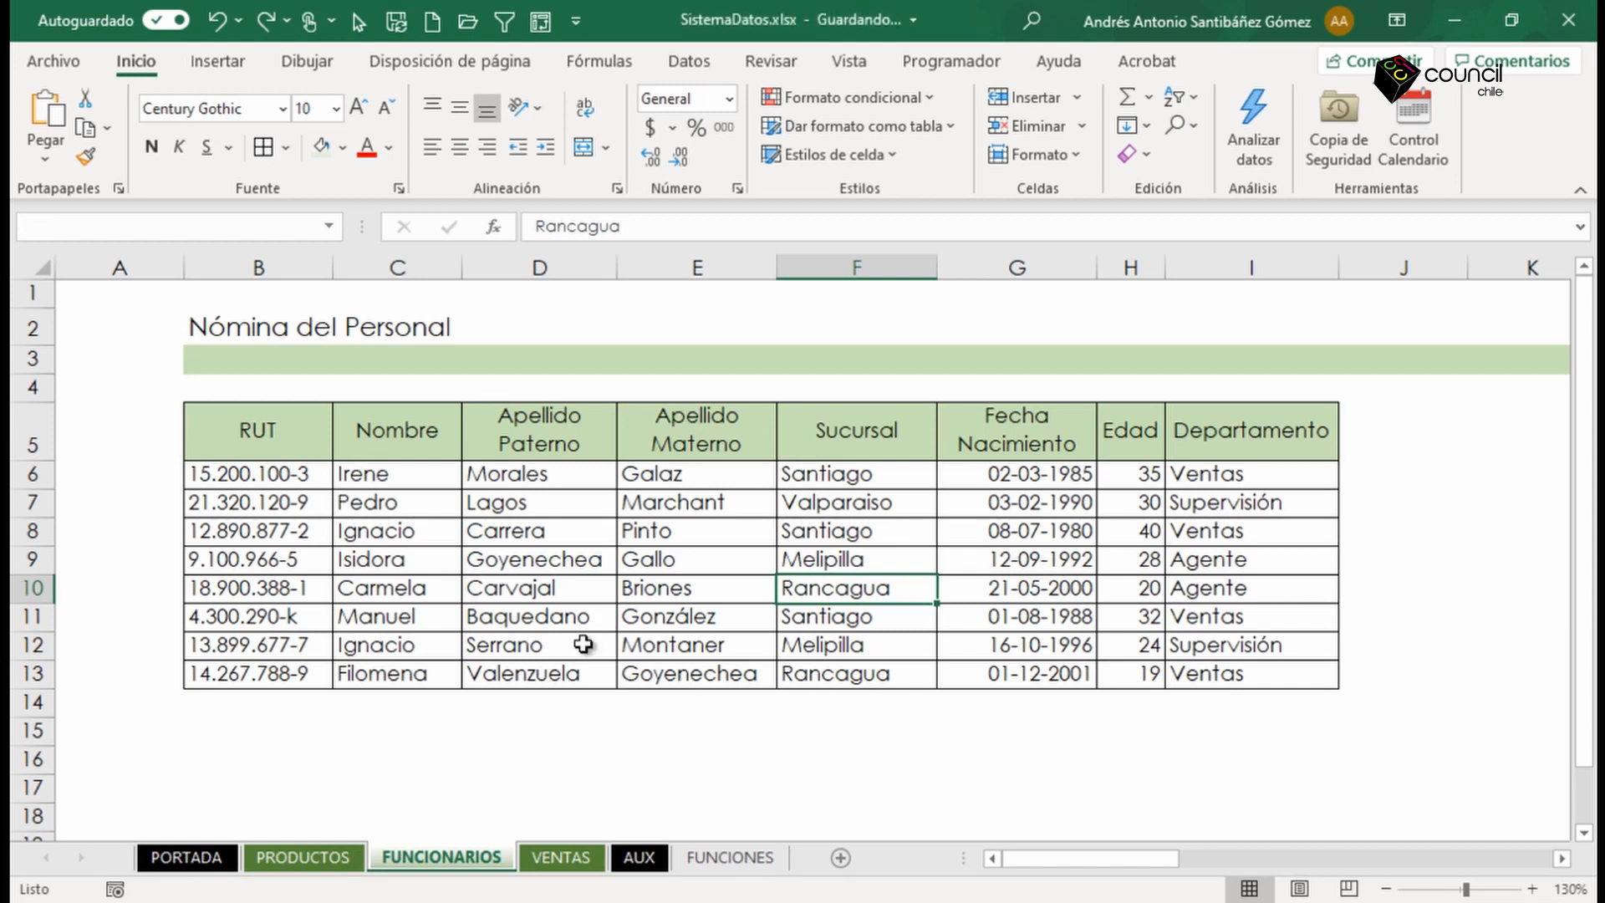
# Name the staff table's header row B5:I5 MT_ROT_FUNCIONARIOS and display the list of defined names.
pyautogui.moveTo(230, 440); pyautogui.dragTo(1237, 456)
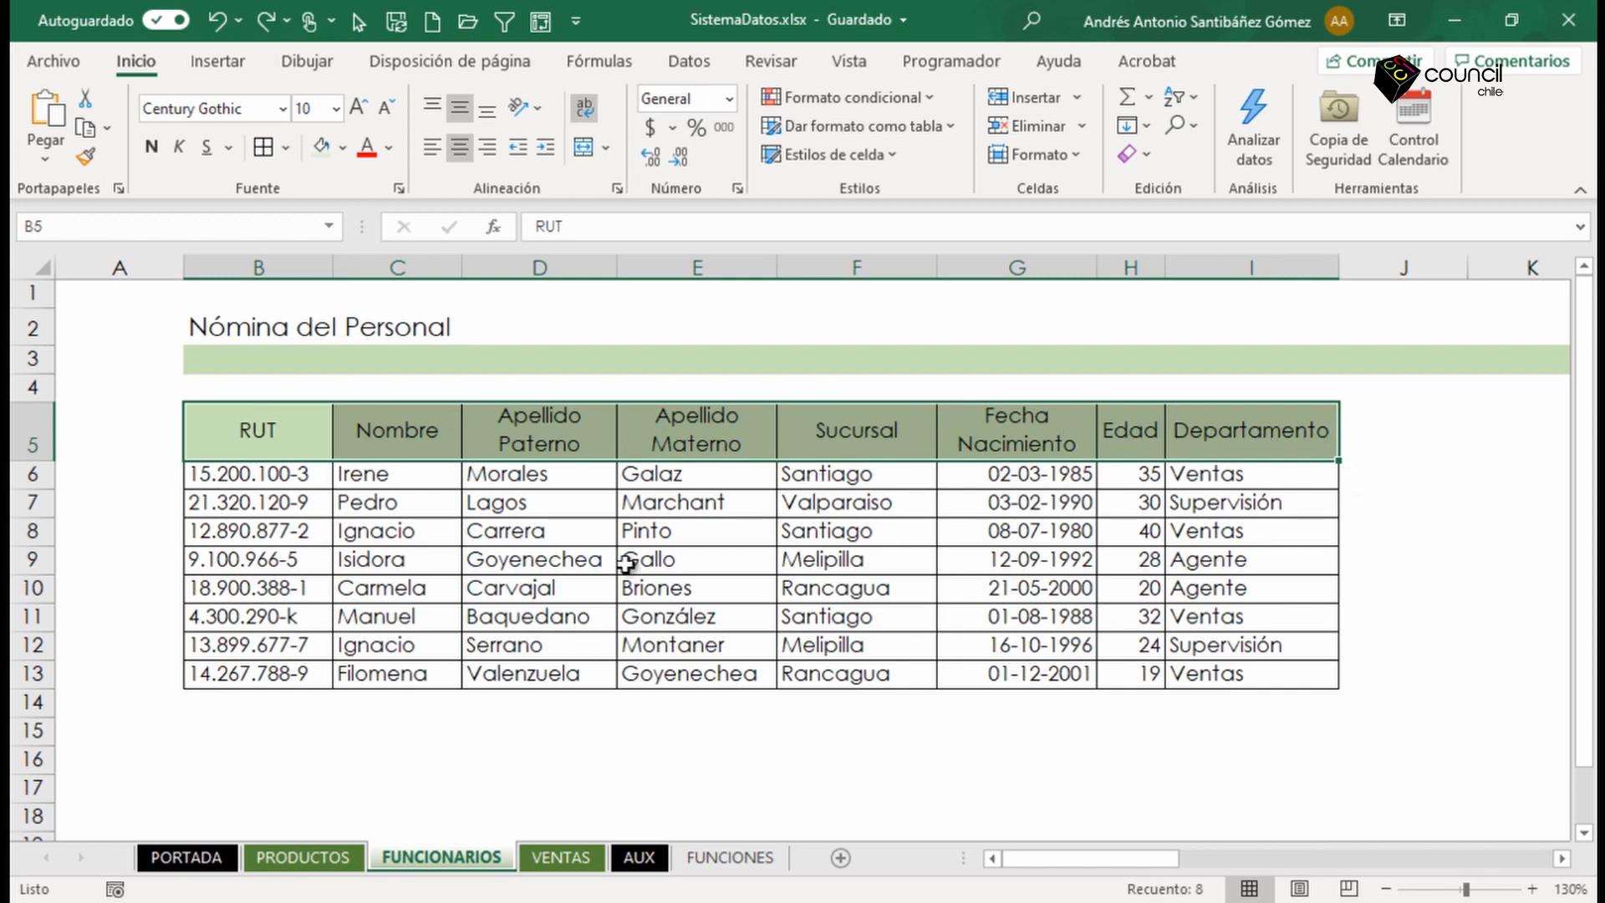
pyautogui.click(82, 227)
pyautogui.write('MT_ROT_FUNCIONARIOS')
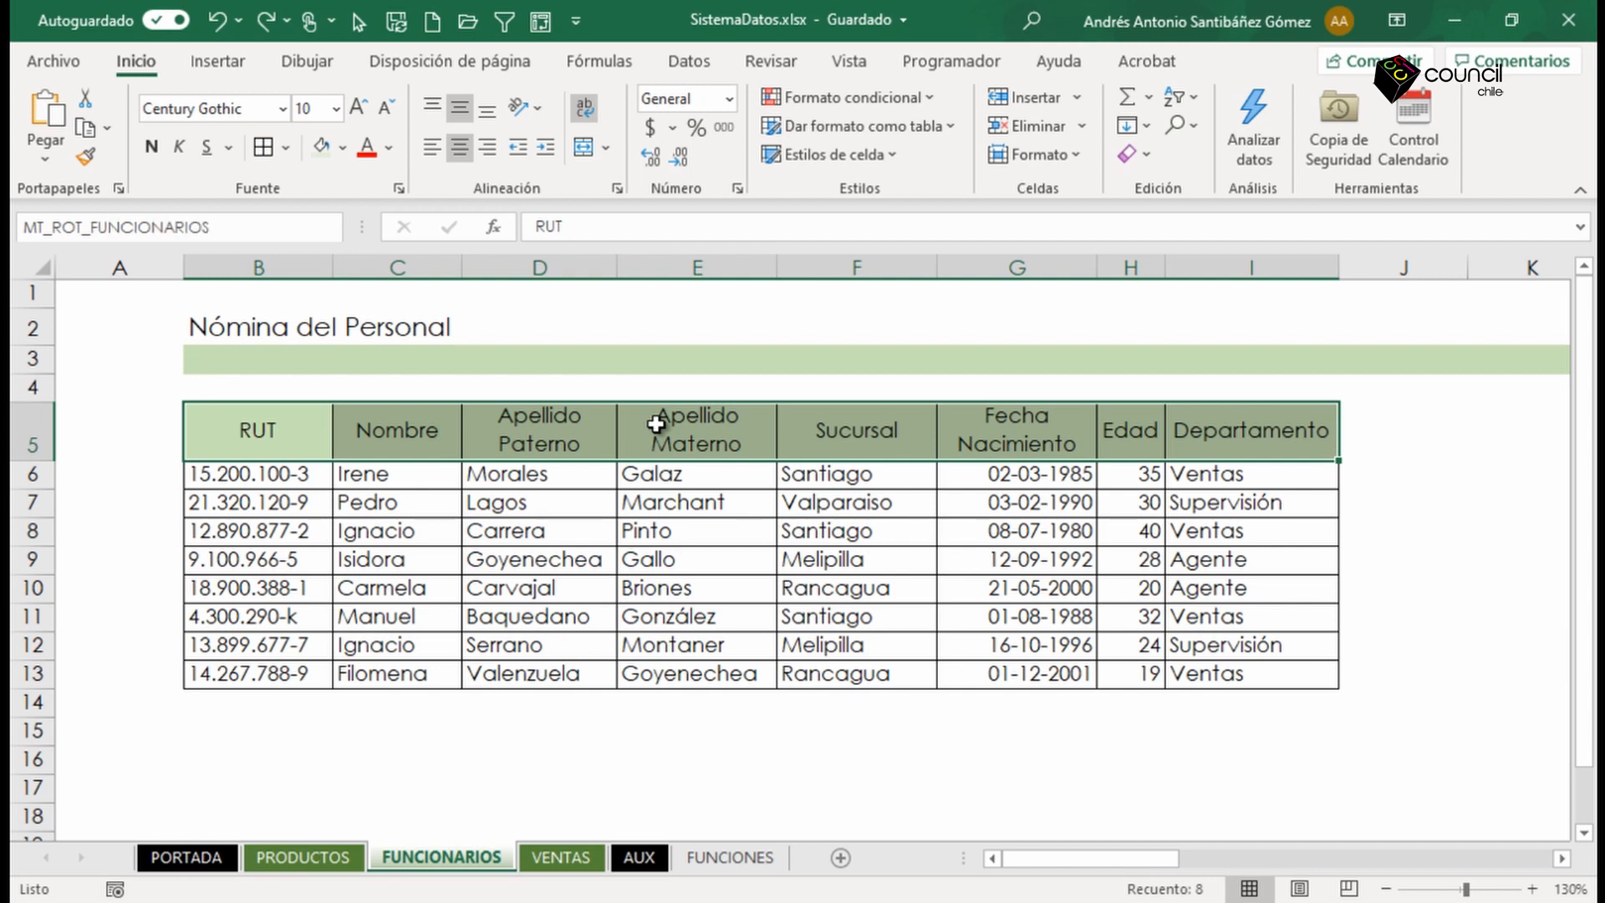
pyautogui.click(331, 226)
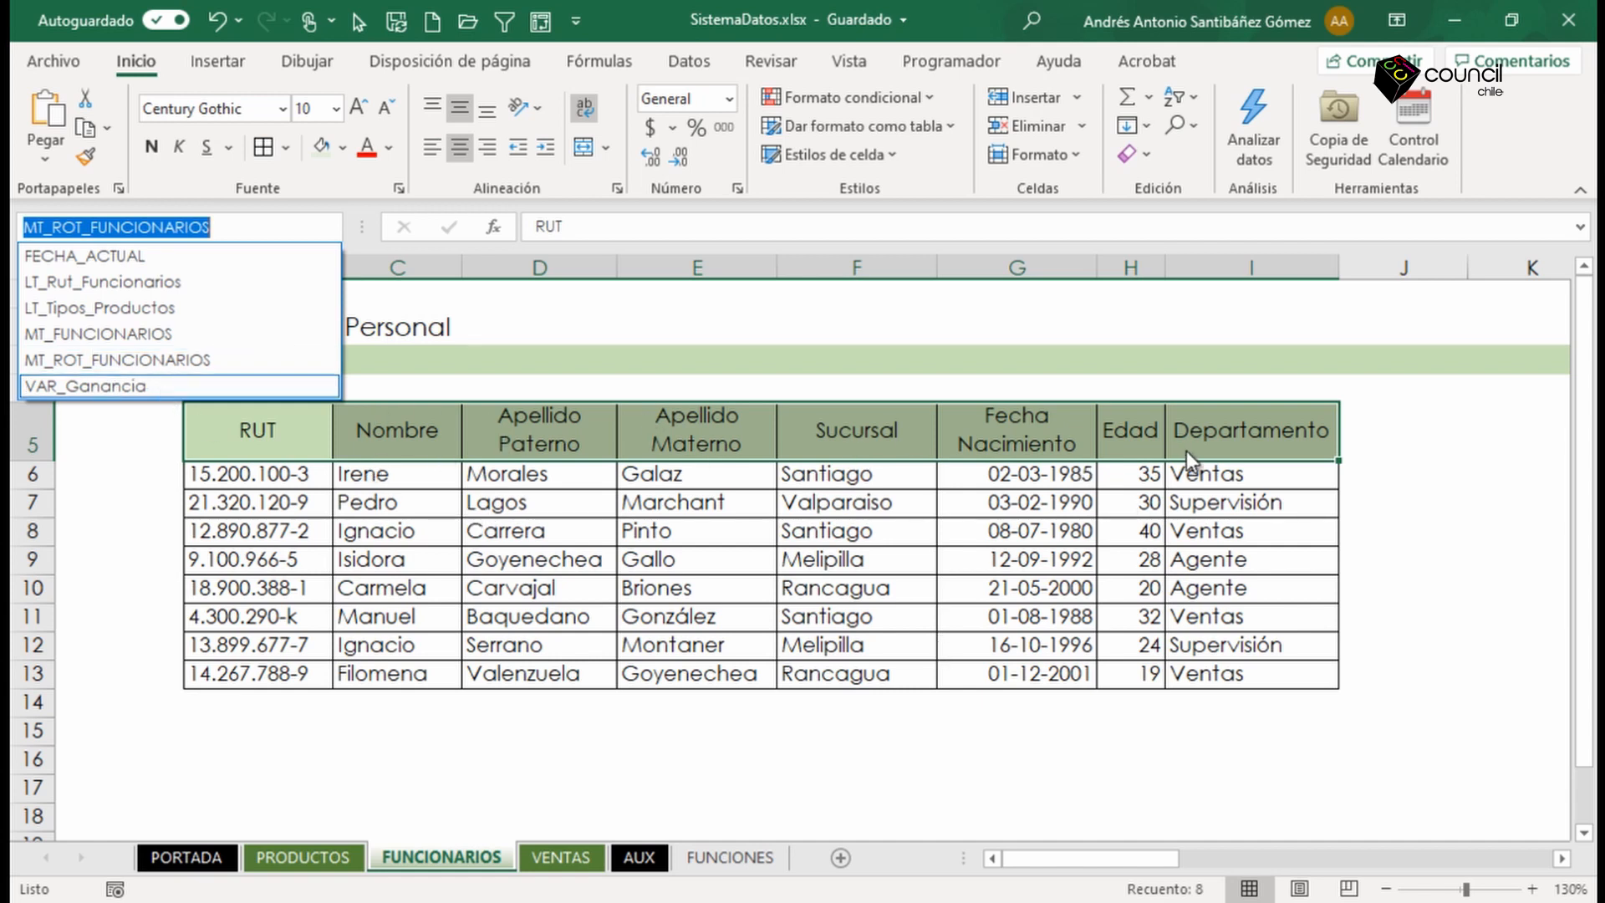
# Review the Nombre to Sucursal headers on FUNCIONARIOS and the RUT and Nombre rows of the lookup form on PORTADA.
pyautogui.press('Escape')
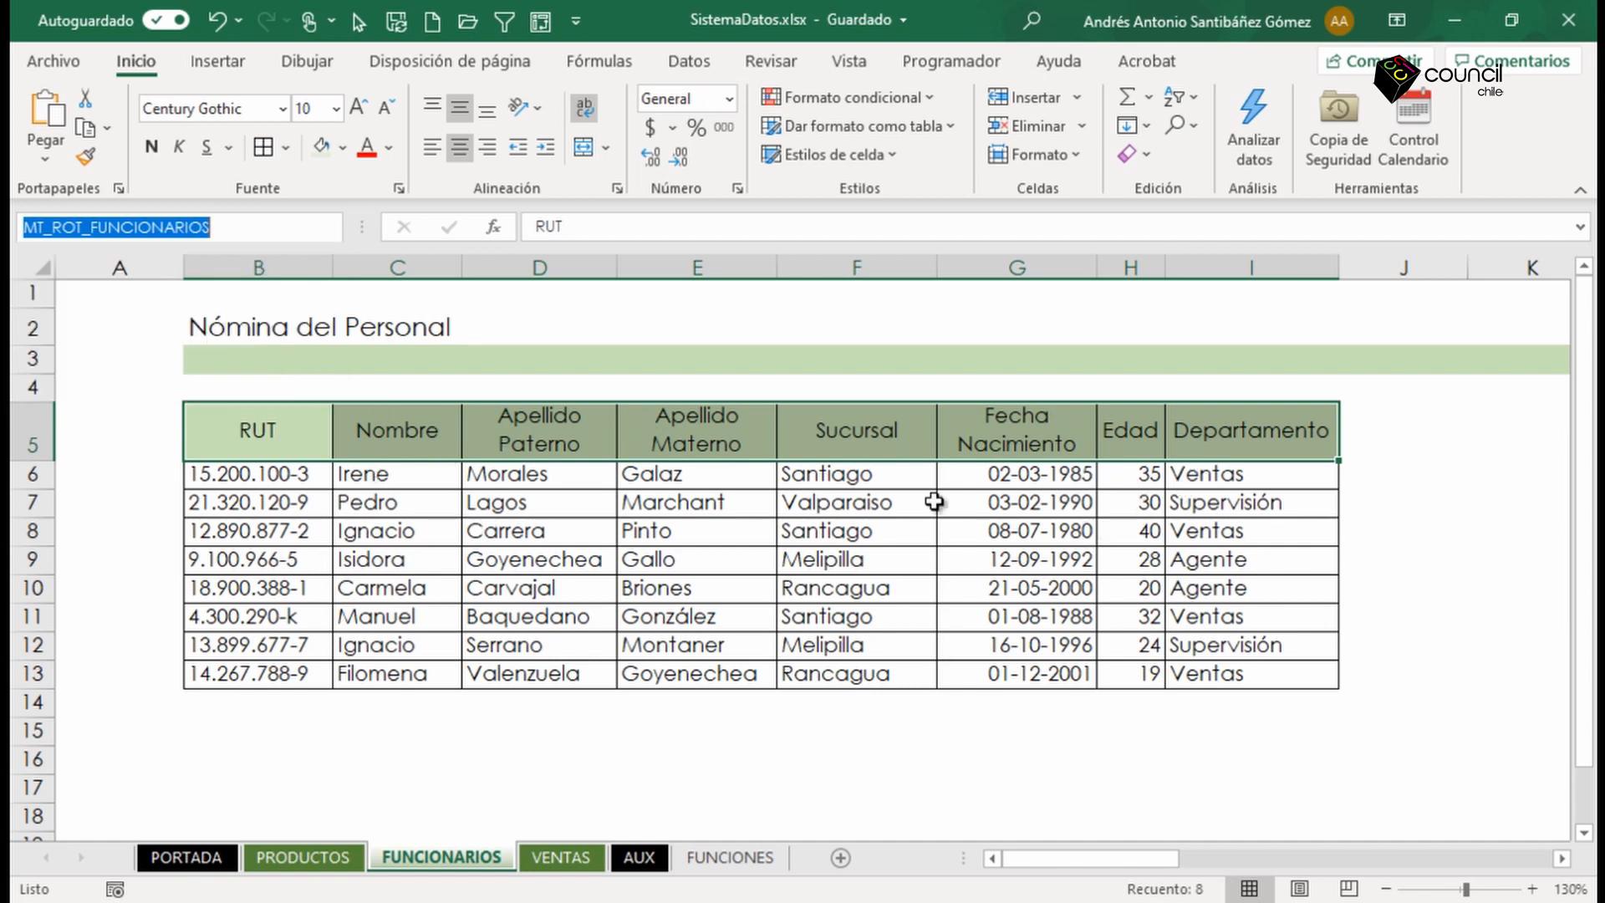
pyautogui.click(396, 438)
pyautogui.click(539, 440)
pyautogui.click(694, 445)
pyautogui.click(861, 450)
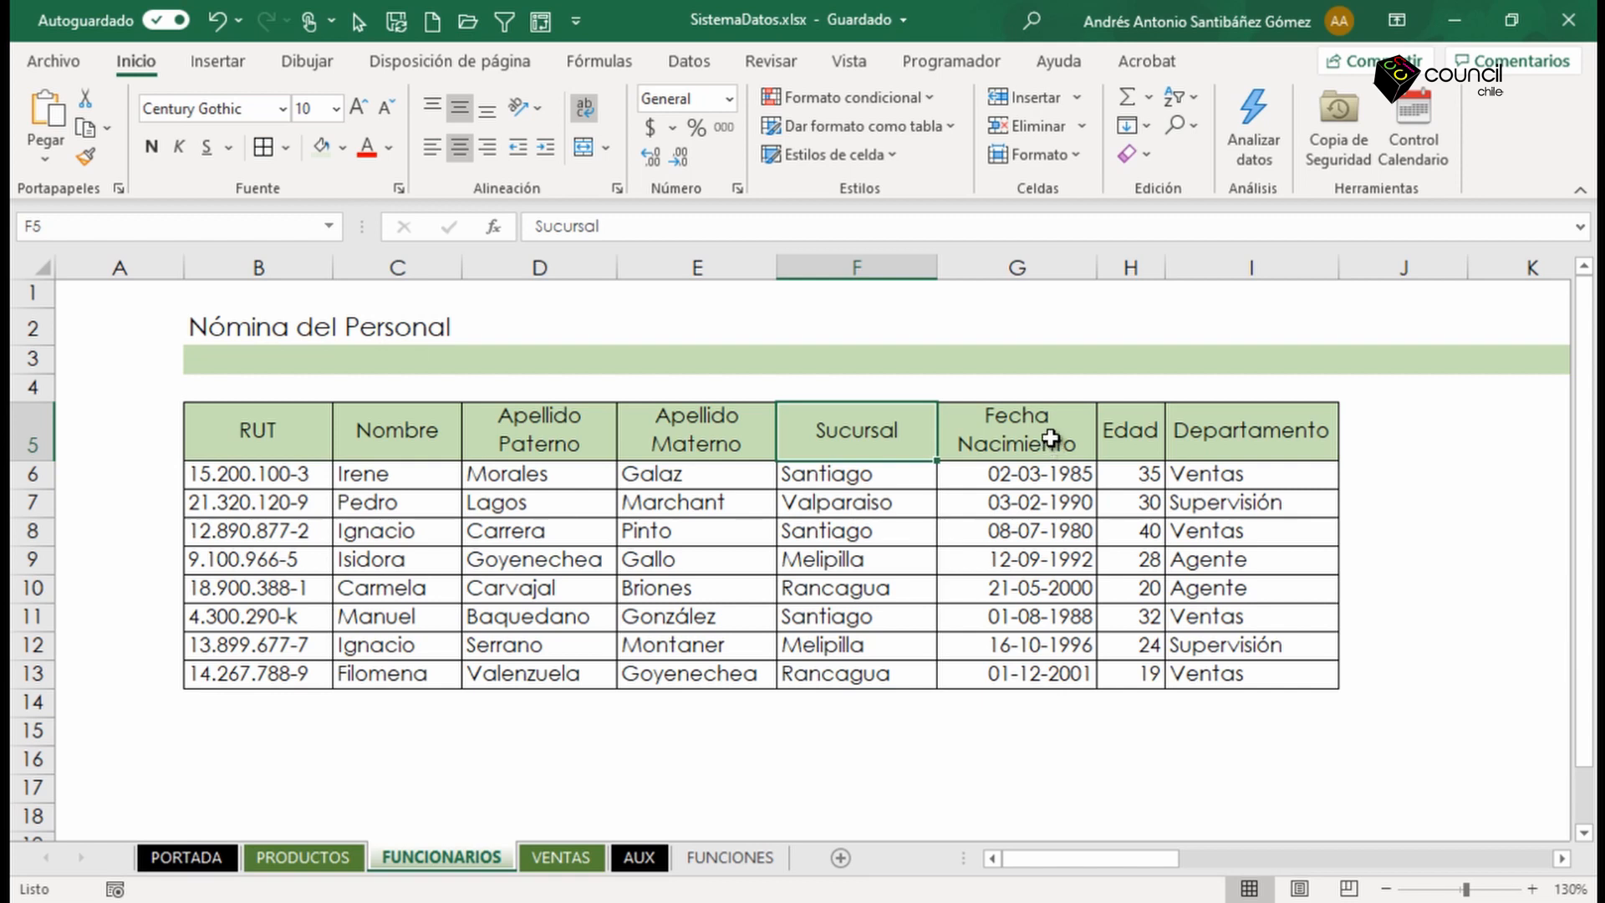
pyautogui.click(205, 858)
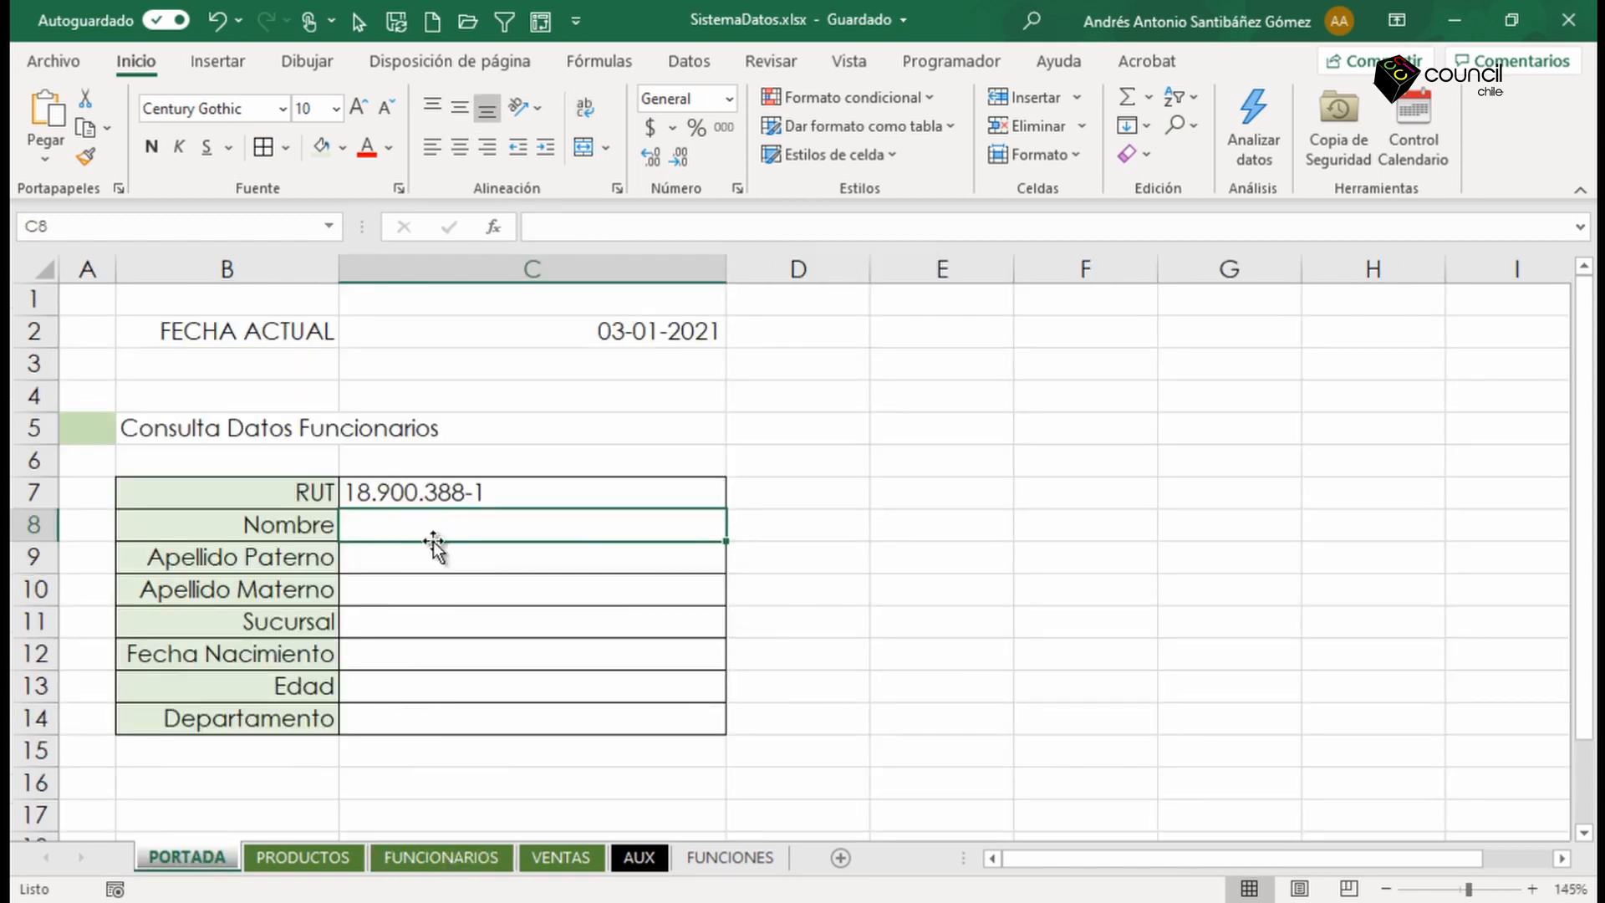
pyautogui.moveTo(230, 525); pyautogui.dragTo(387, 520)
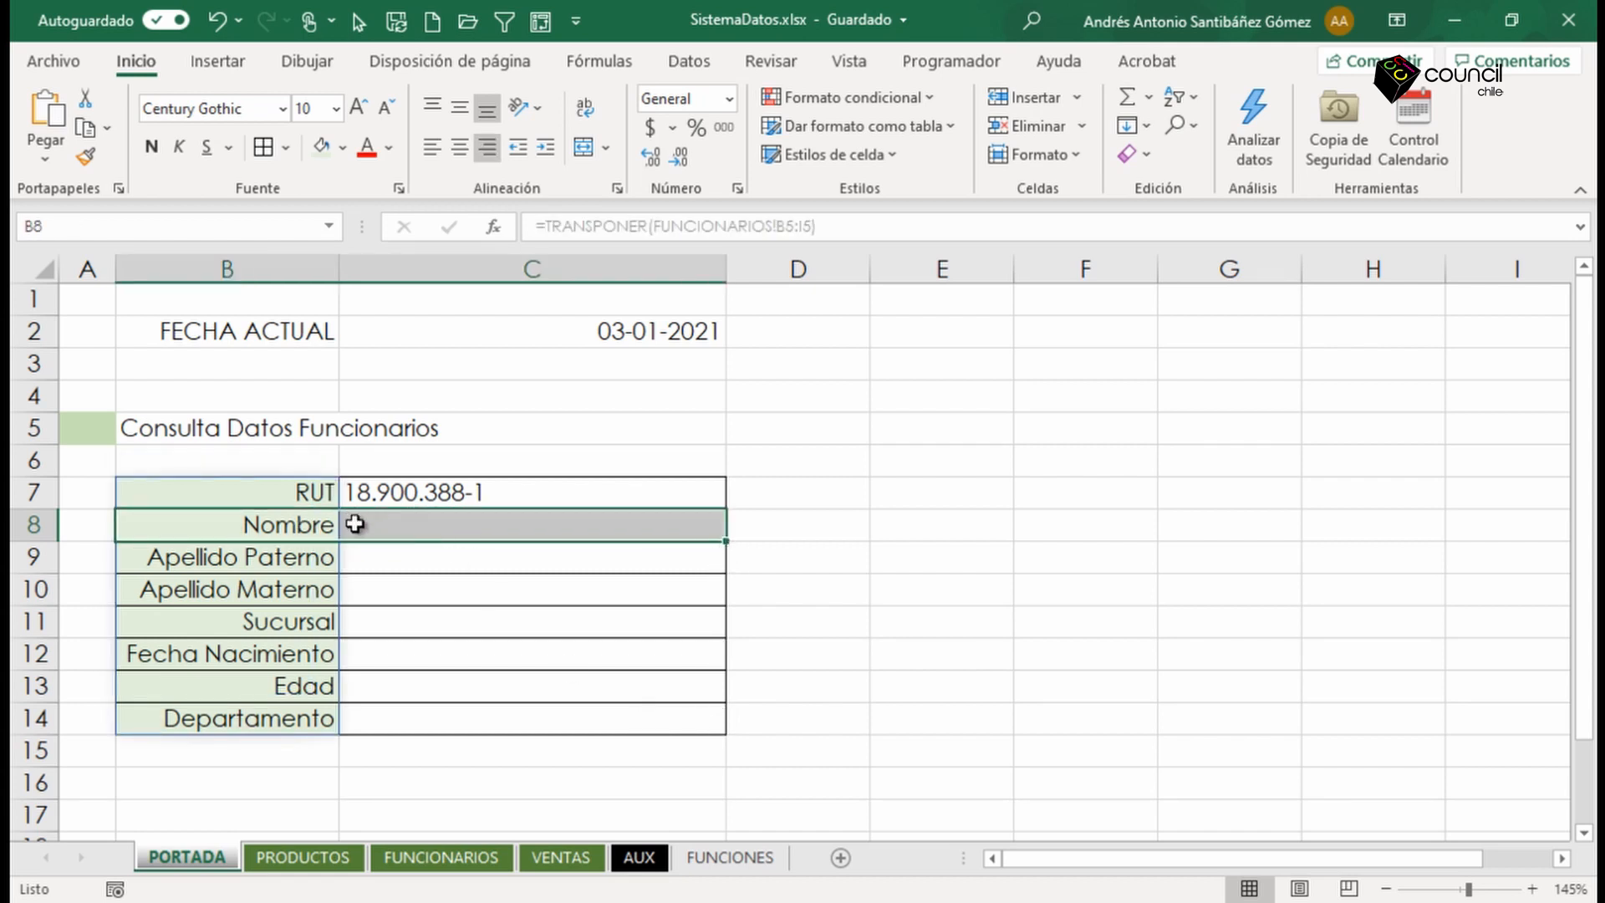
pyautogui.click(412, 493)
# Start a BUSCARV formula in the Nombre result cell C8, with absolute $C$7 as lookup value and MT_FUNCIONARIOS as table array.
pyautogui.click(418, 534)
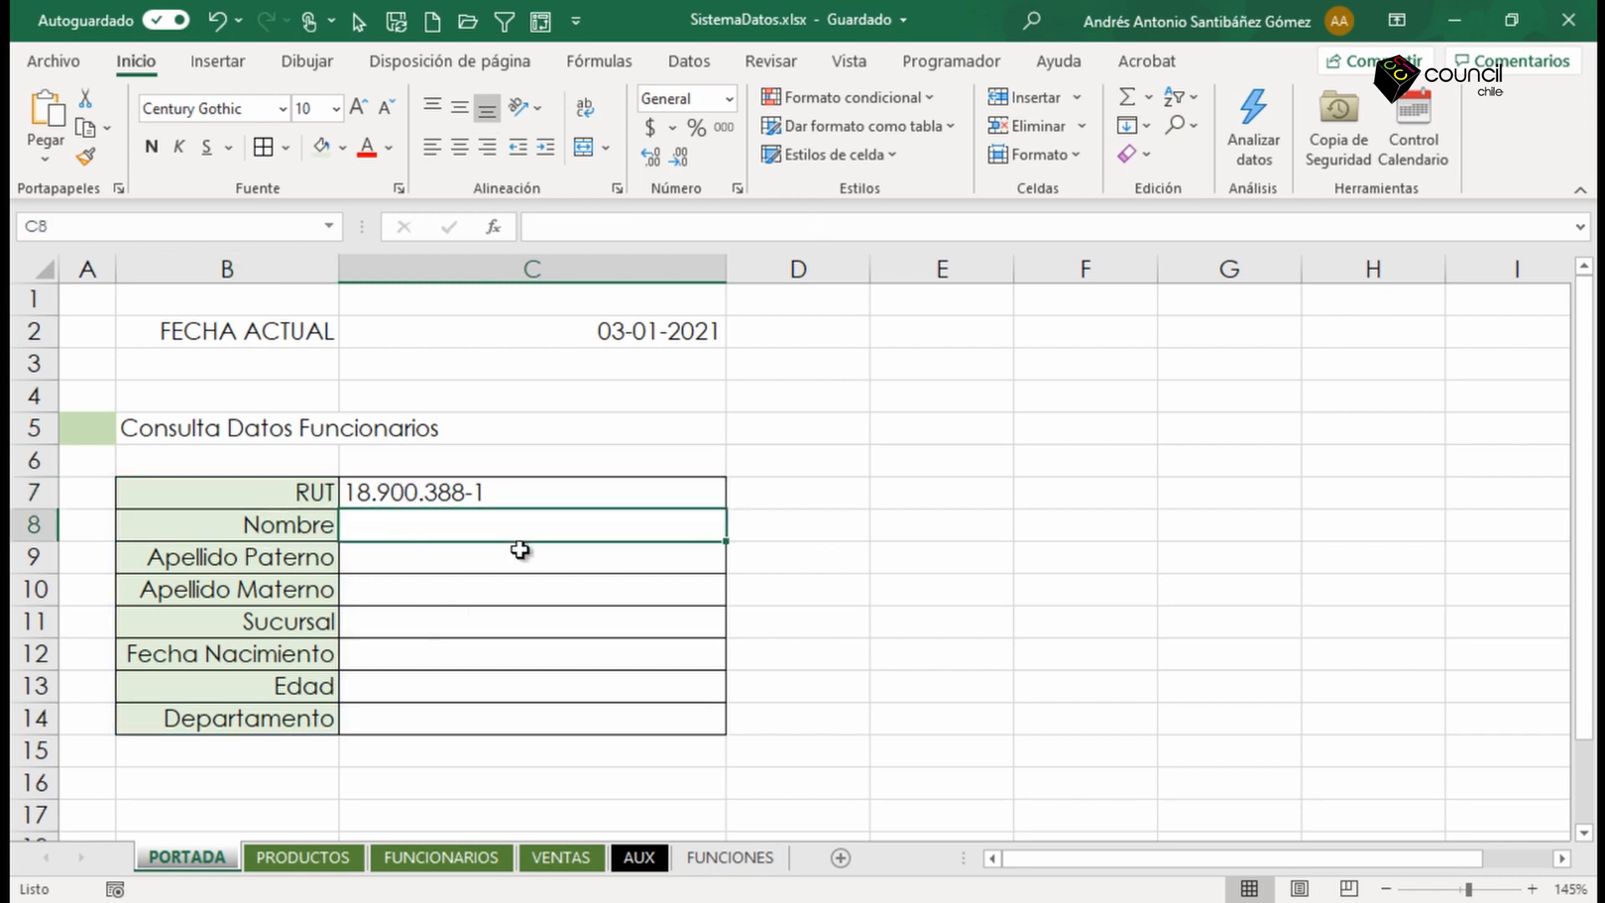
pyautogui.write('=BUS')
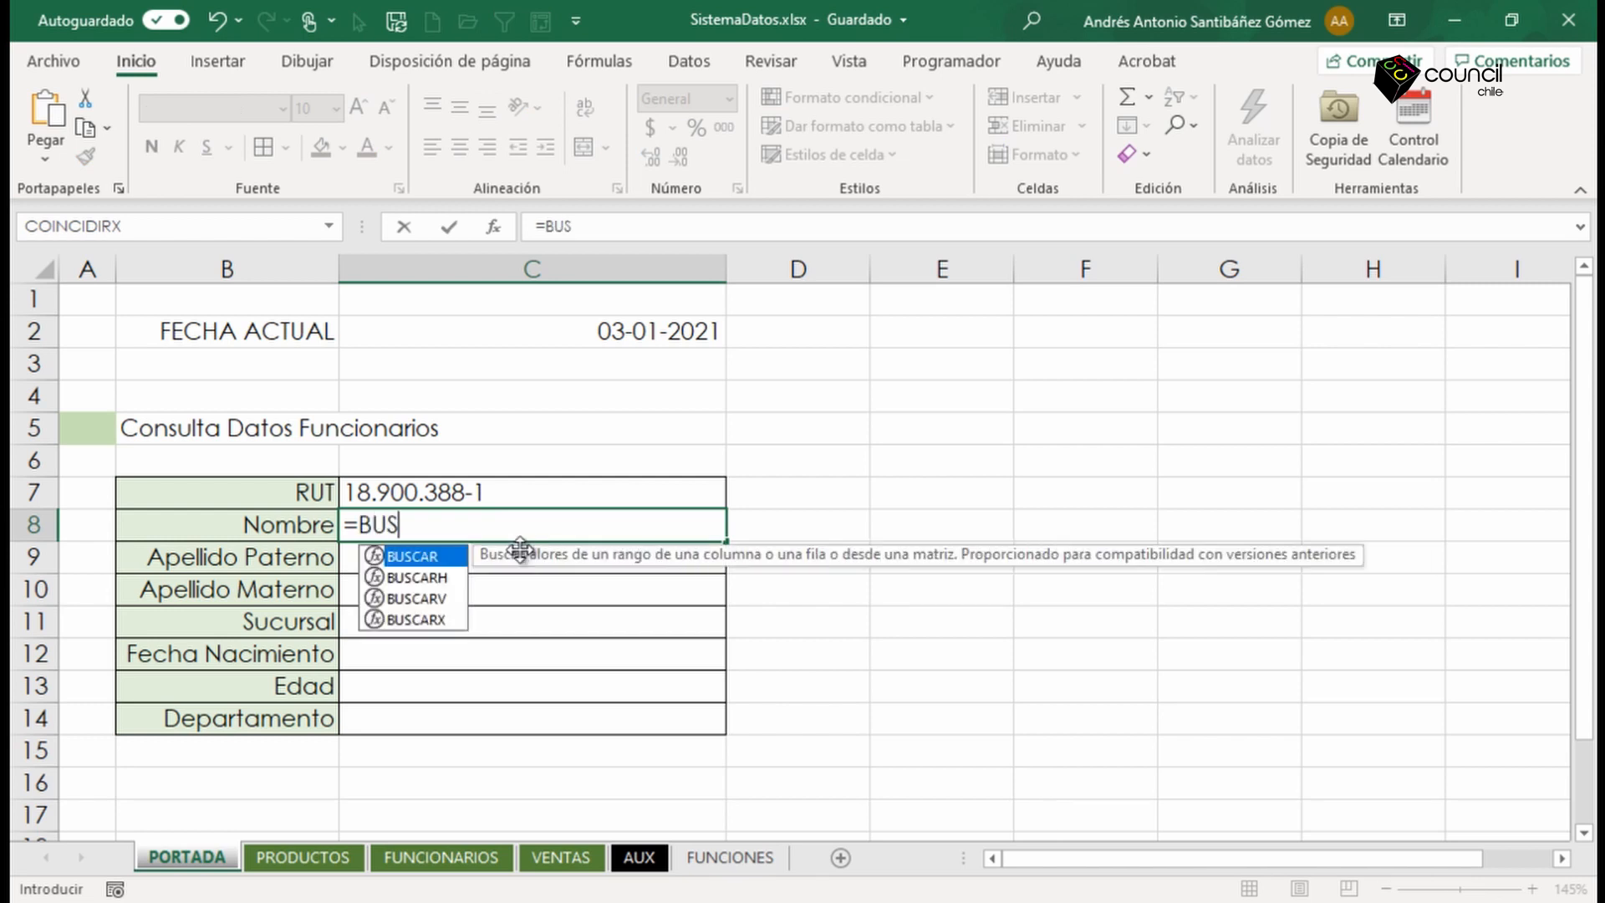
pyautogui.press('Down')
pyautogui.press('Down')
pyautogui.press('Tab')
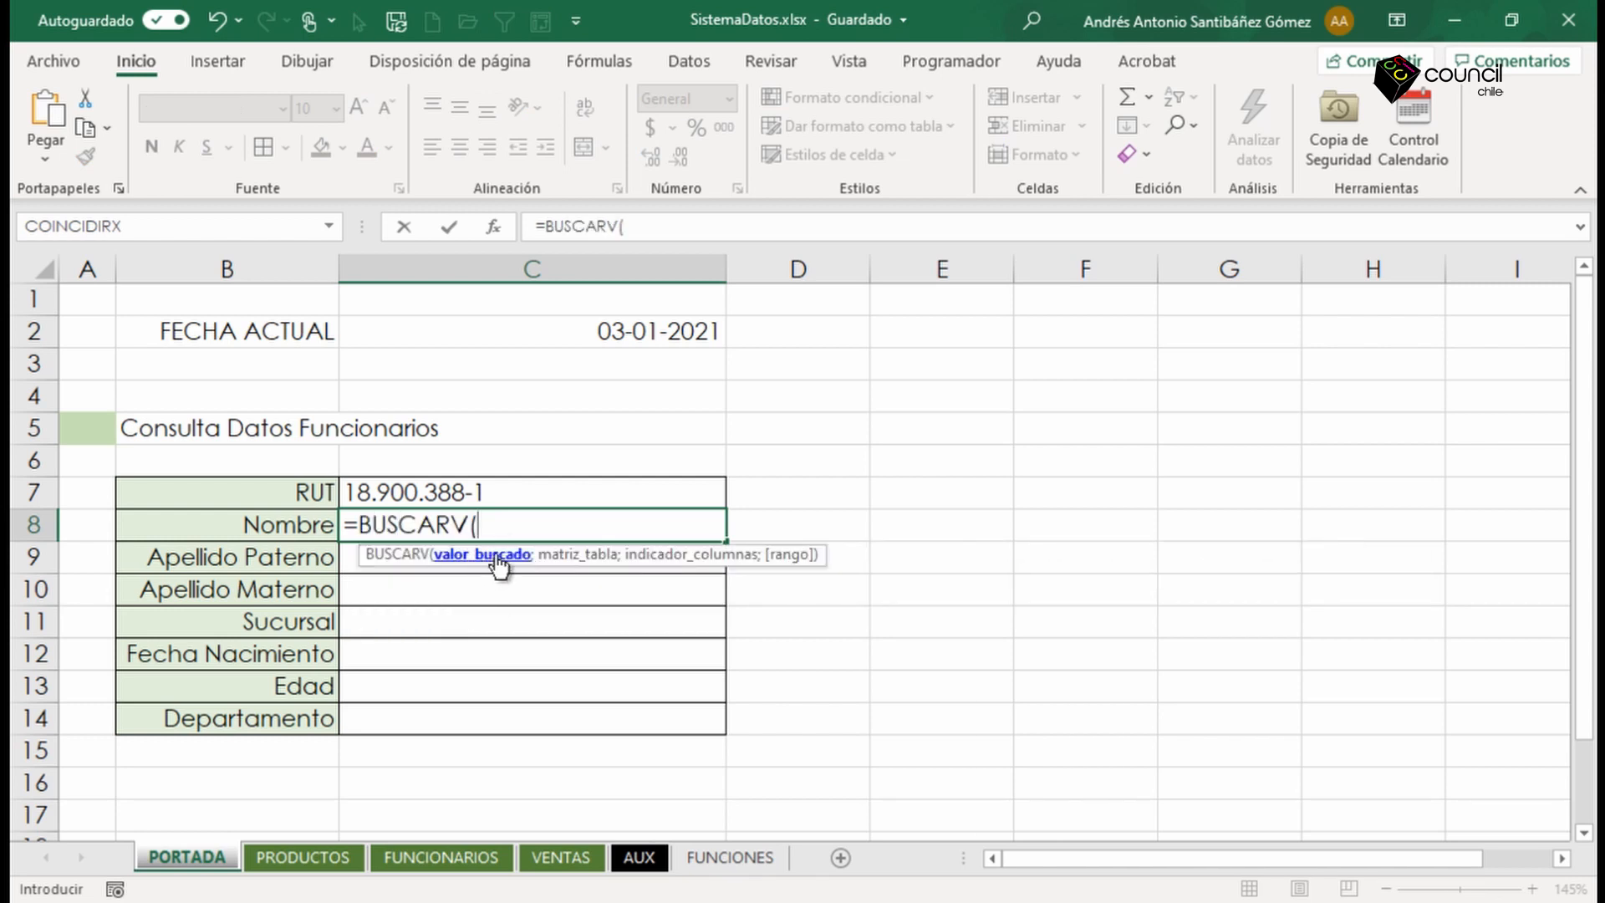
pyautogui.click(402, 482)
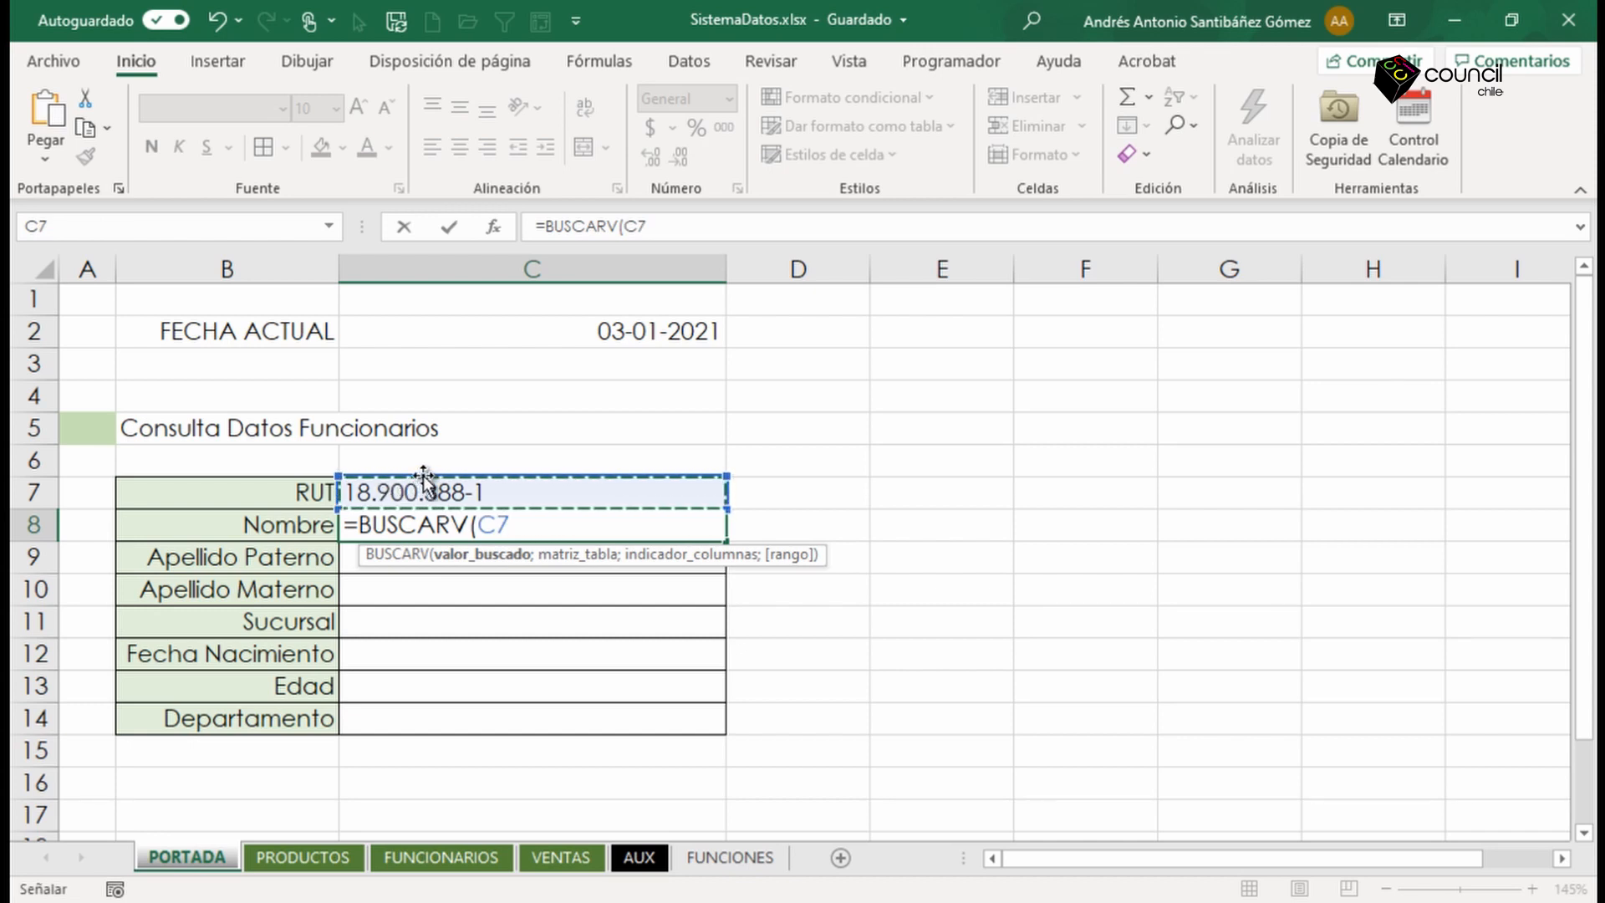
pyautogui.press('F4')
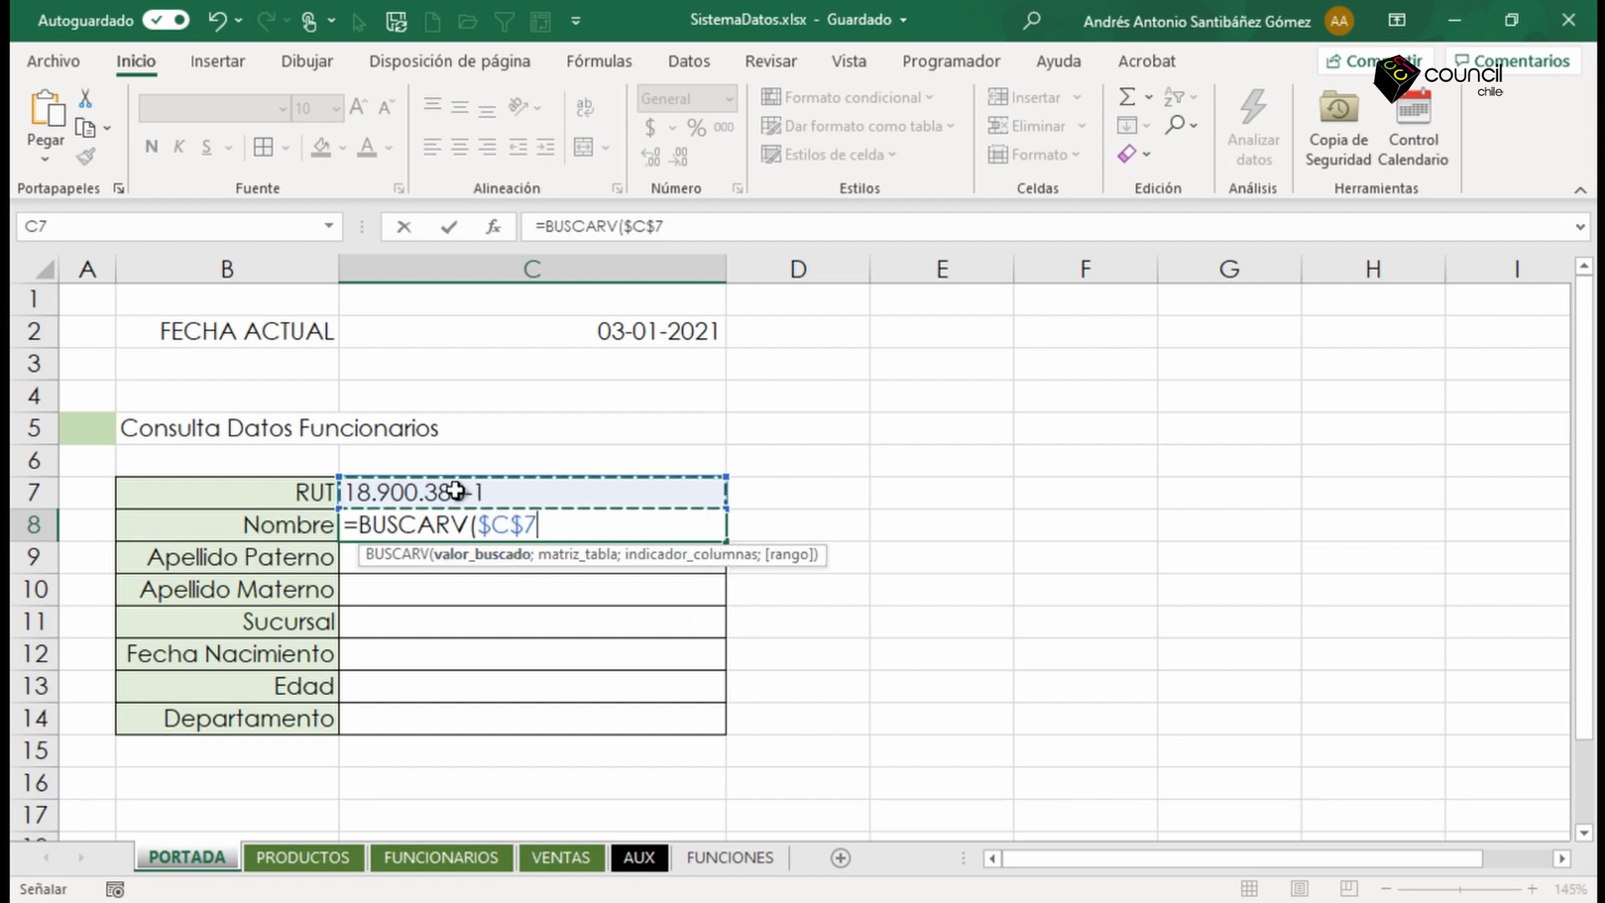
pyautogui.write(';')
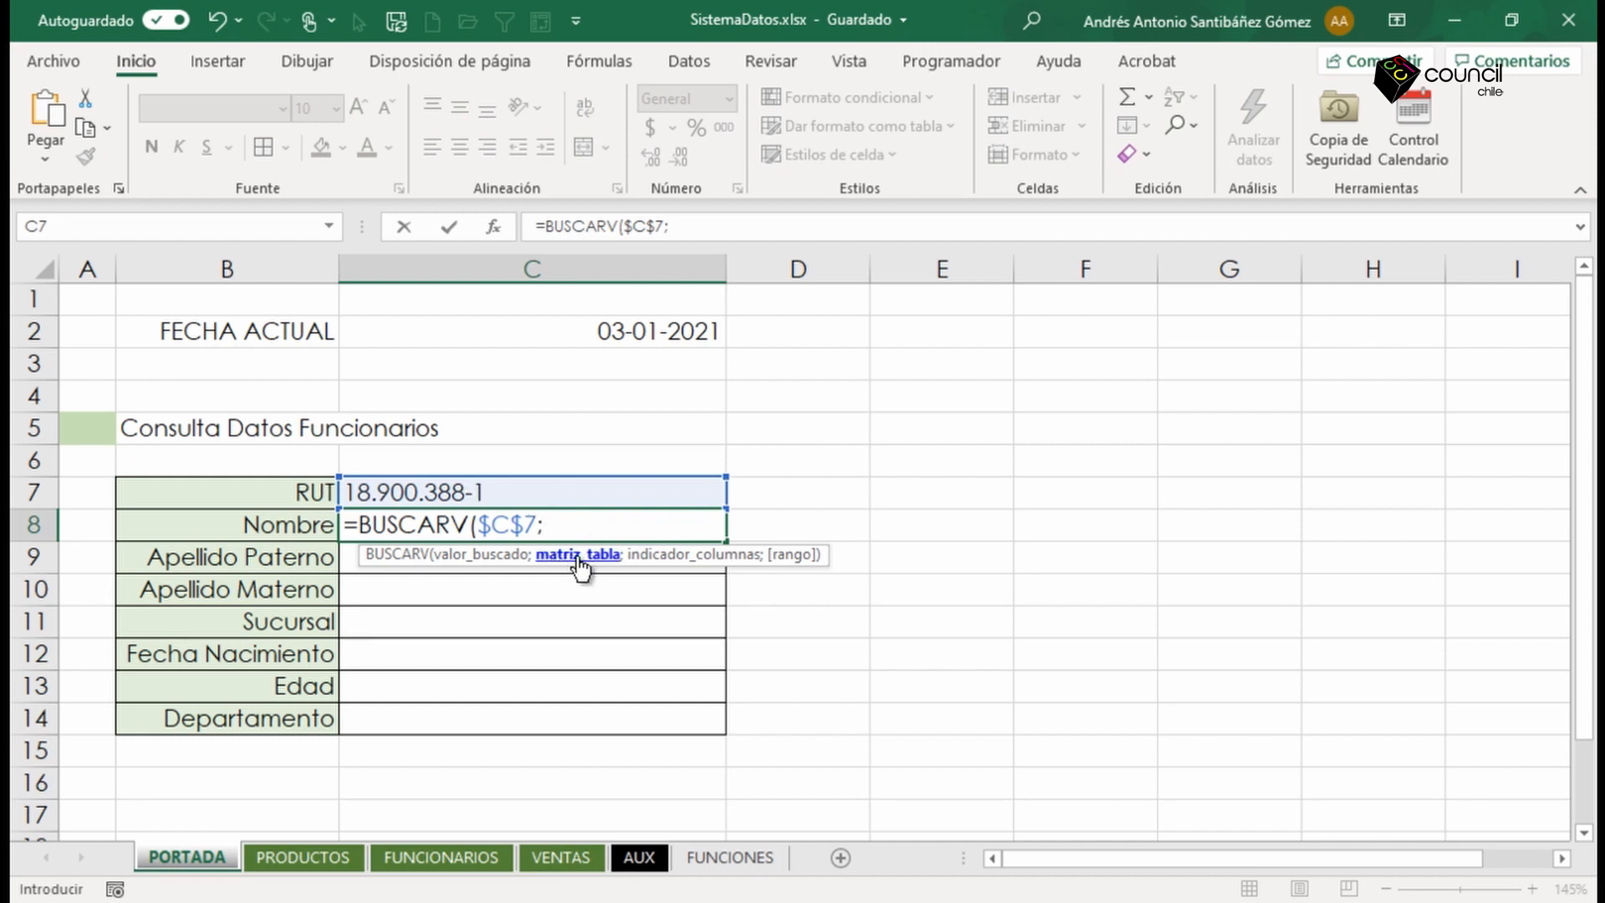
pyautogui.write('MT')
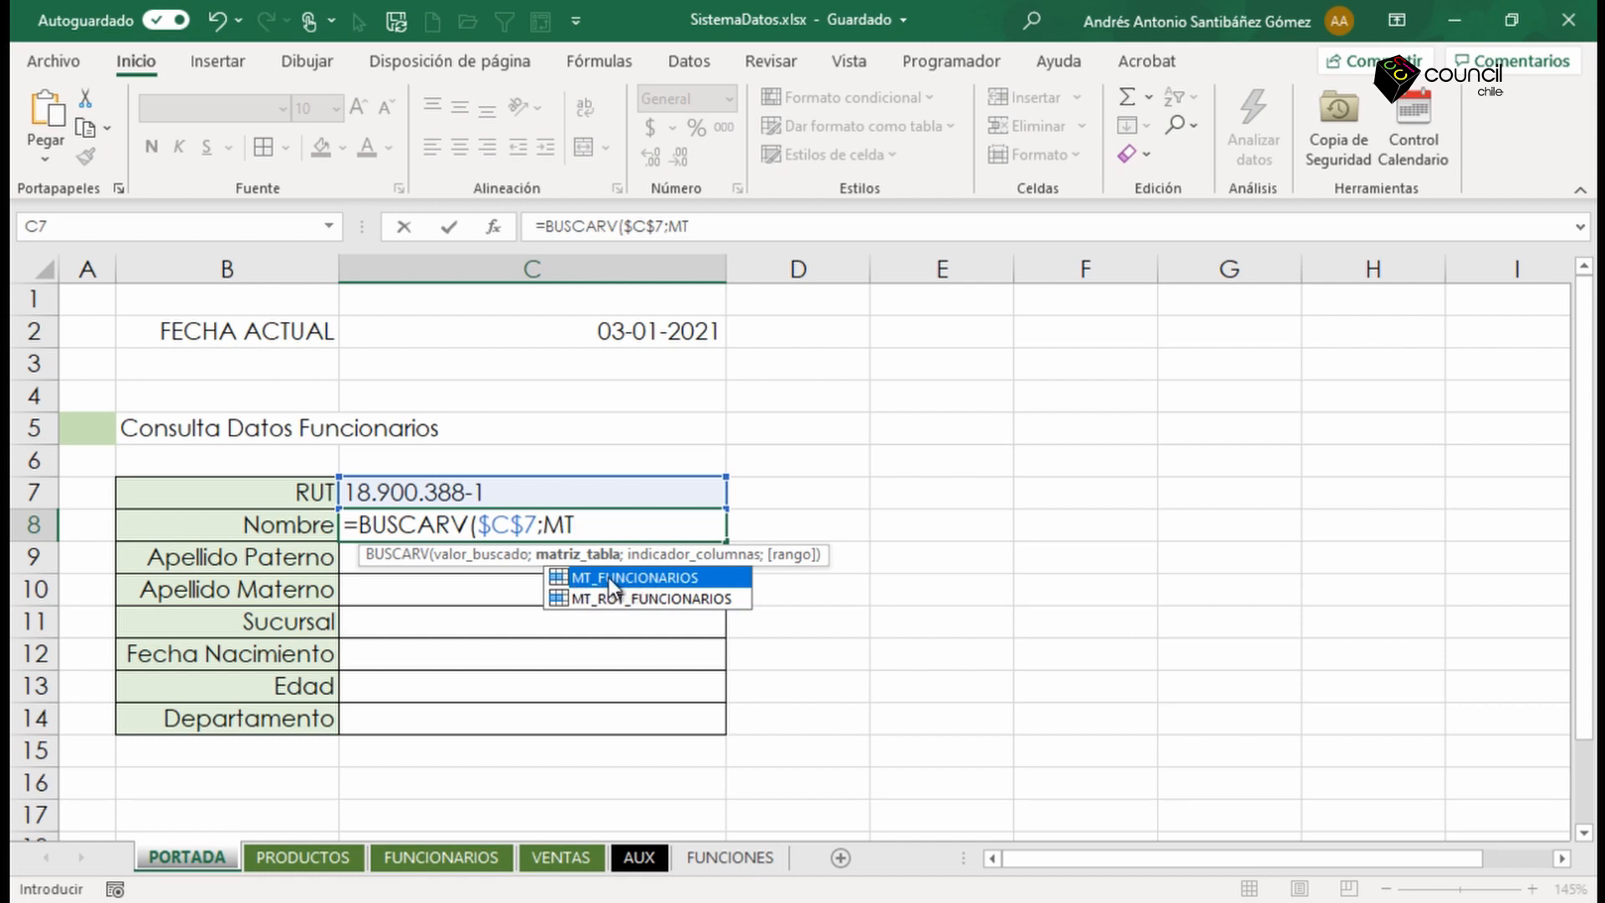
pyautogui.doubleClick(609, 579)
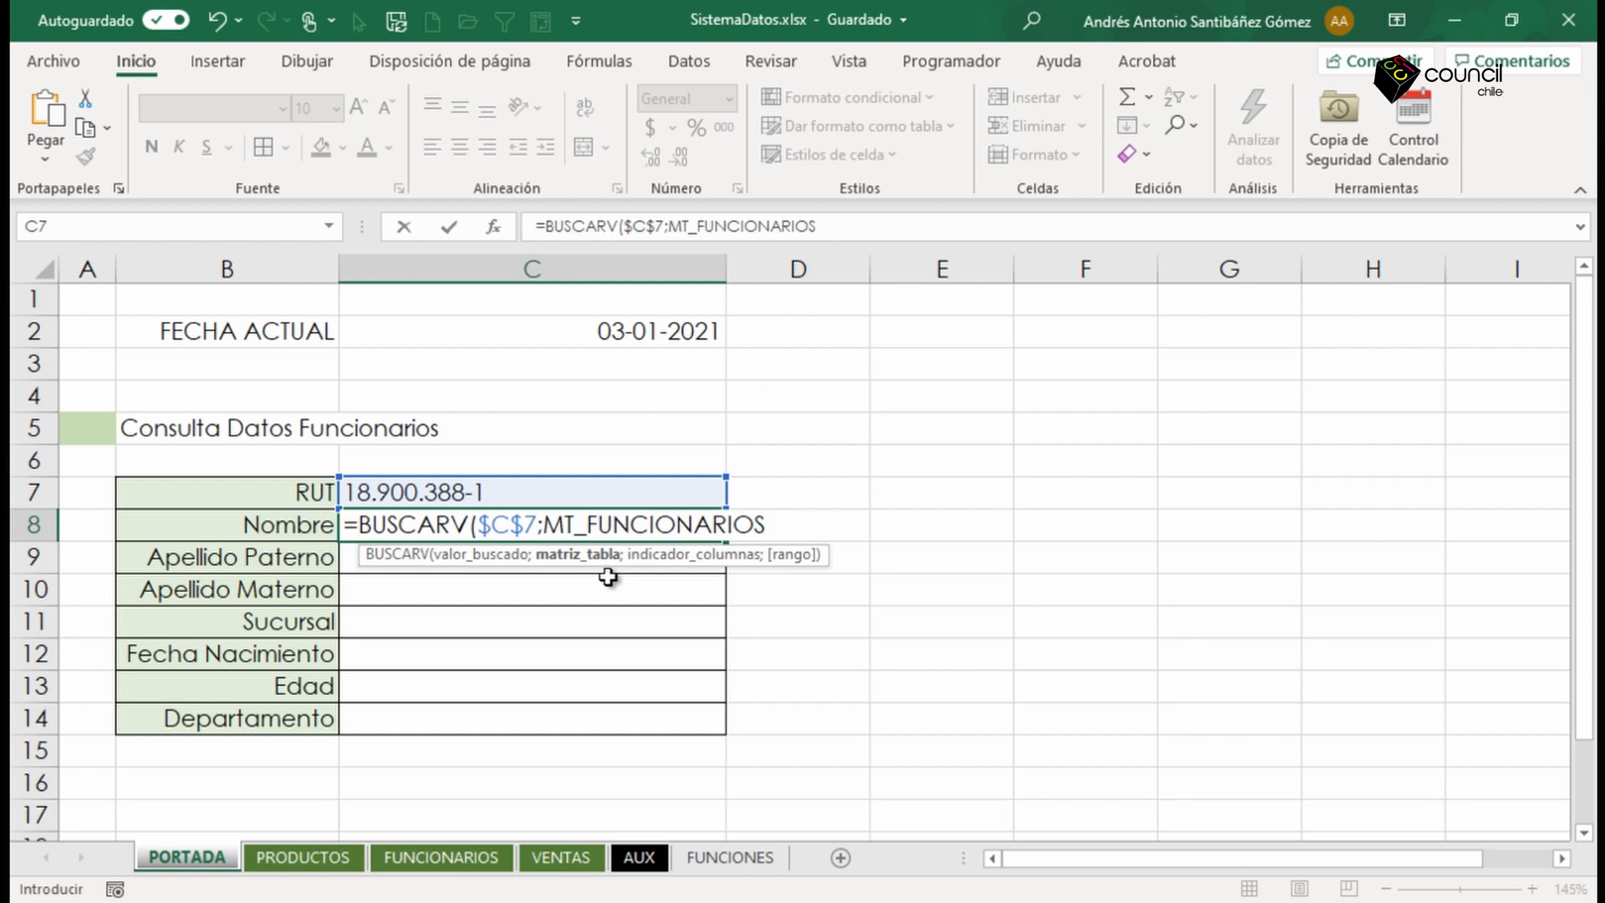
# Nest COINCIDIR as the BUSCARV column index argument, using the Nombre label cell B8 as its lookup value.
pyautogui.write(';2')
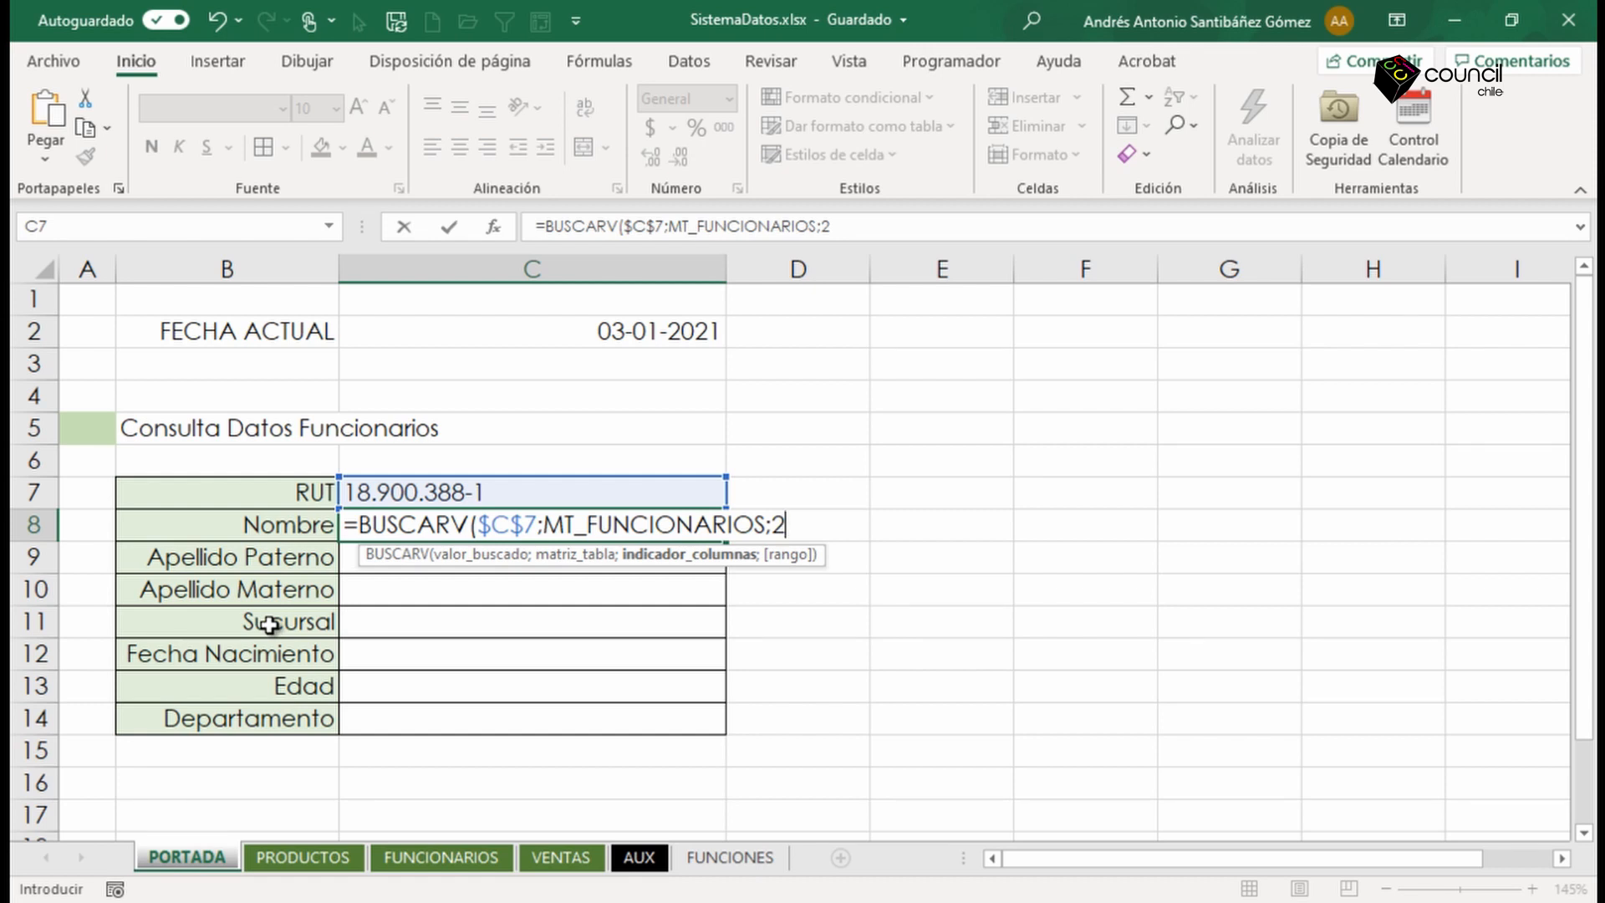
pyautogui.press('BackSpace')
pyautogui.write('CO')
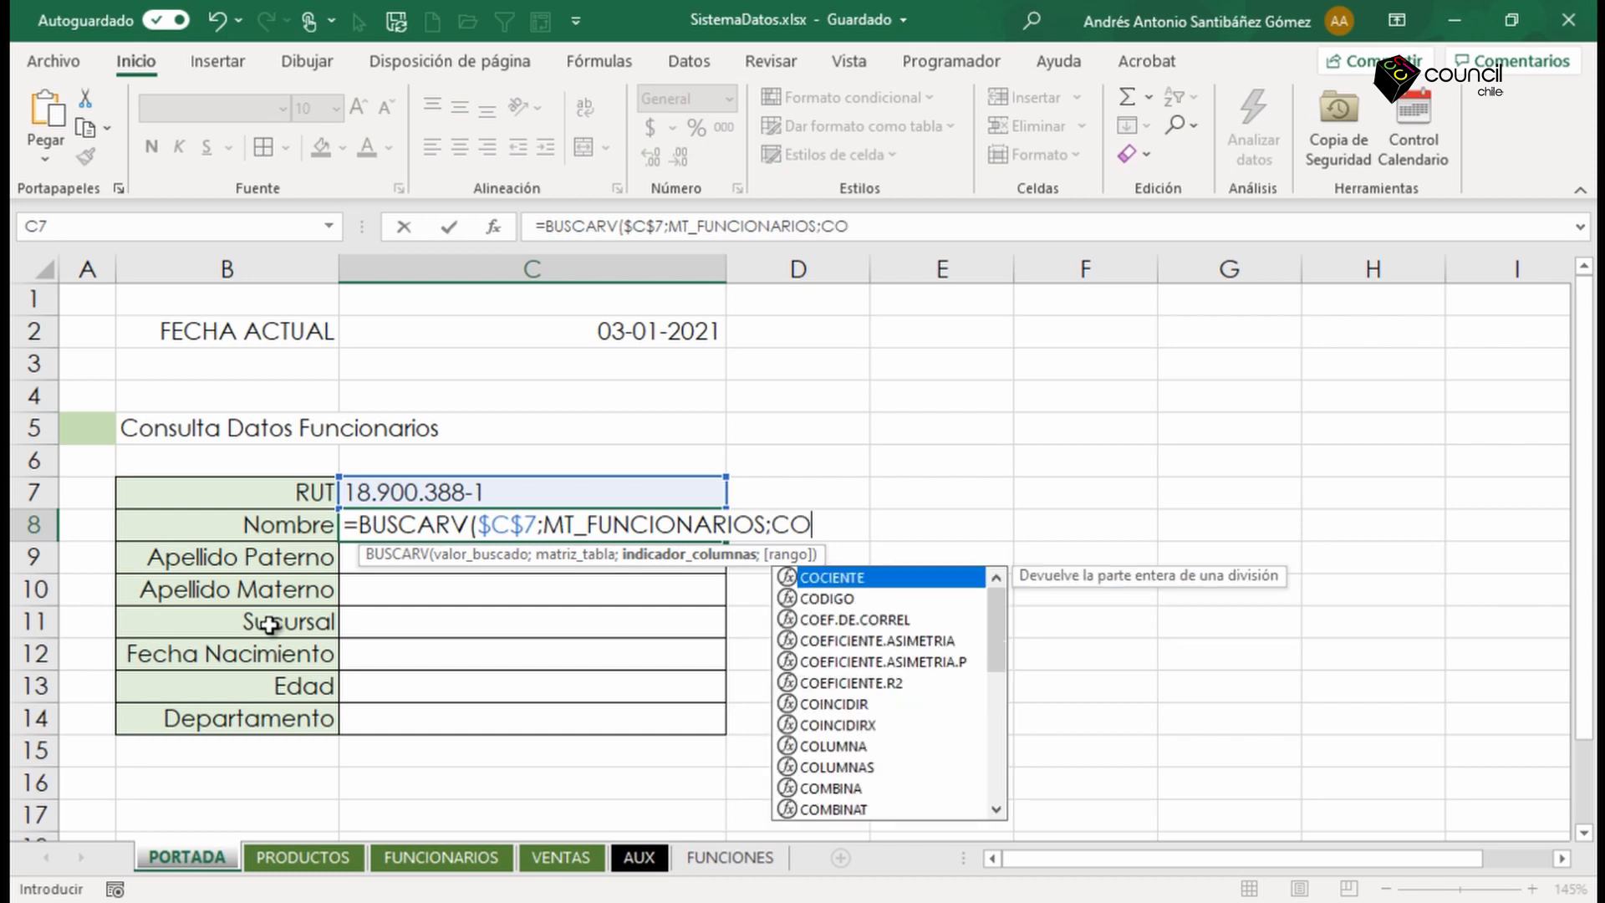
pyautogui.write('I')
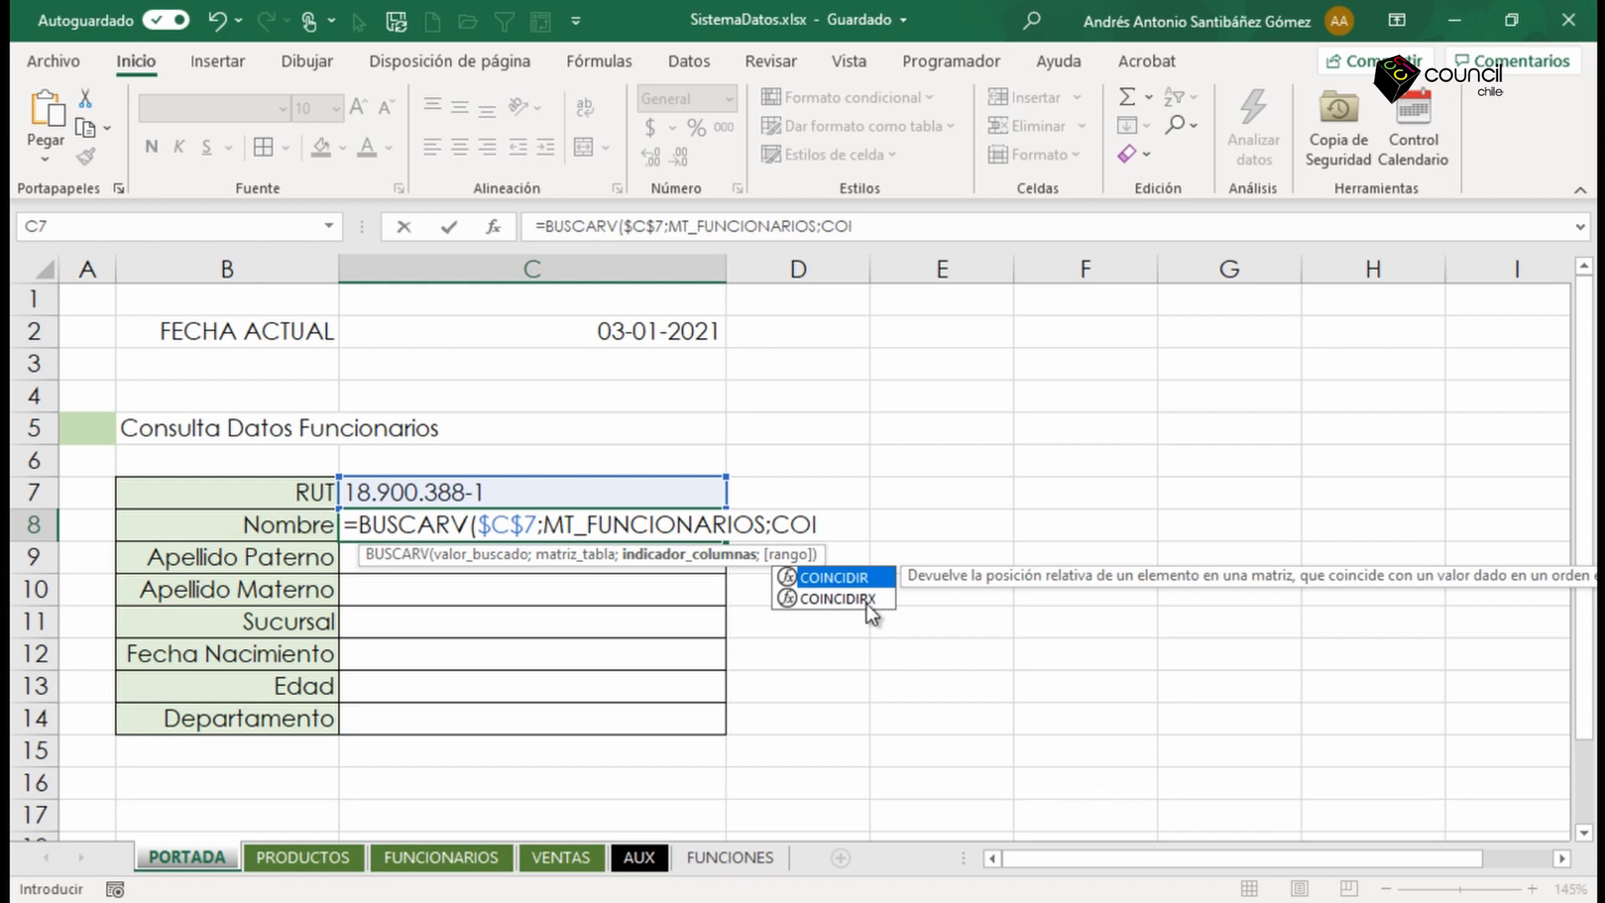
pyautogui.doubleClick(816, 575)
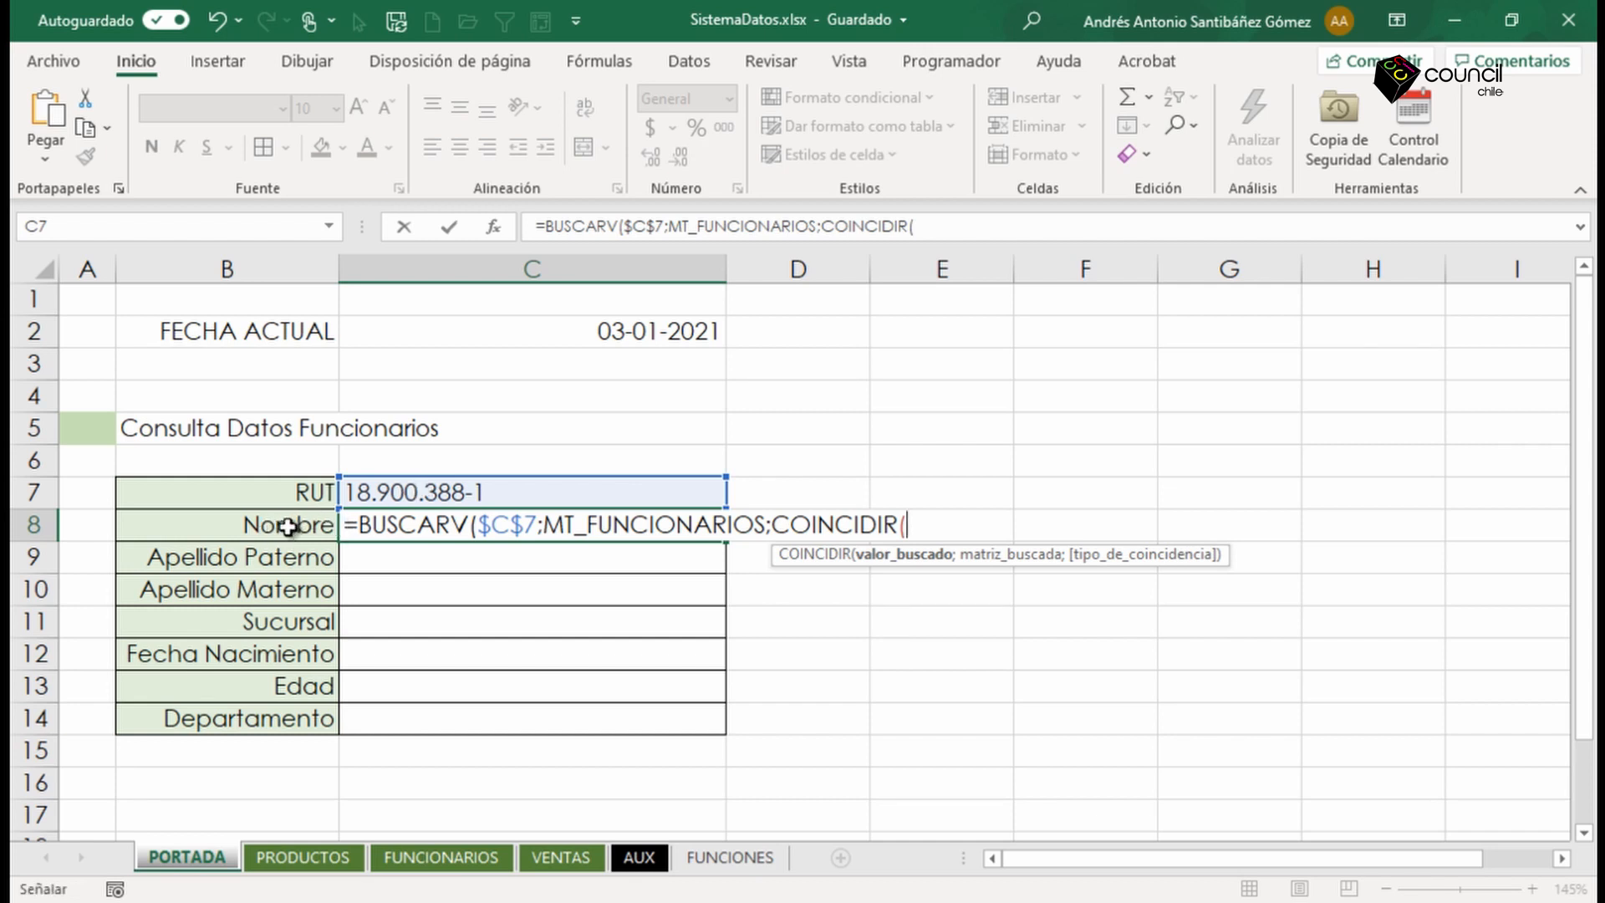
pyautogui.click(253, 524)
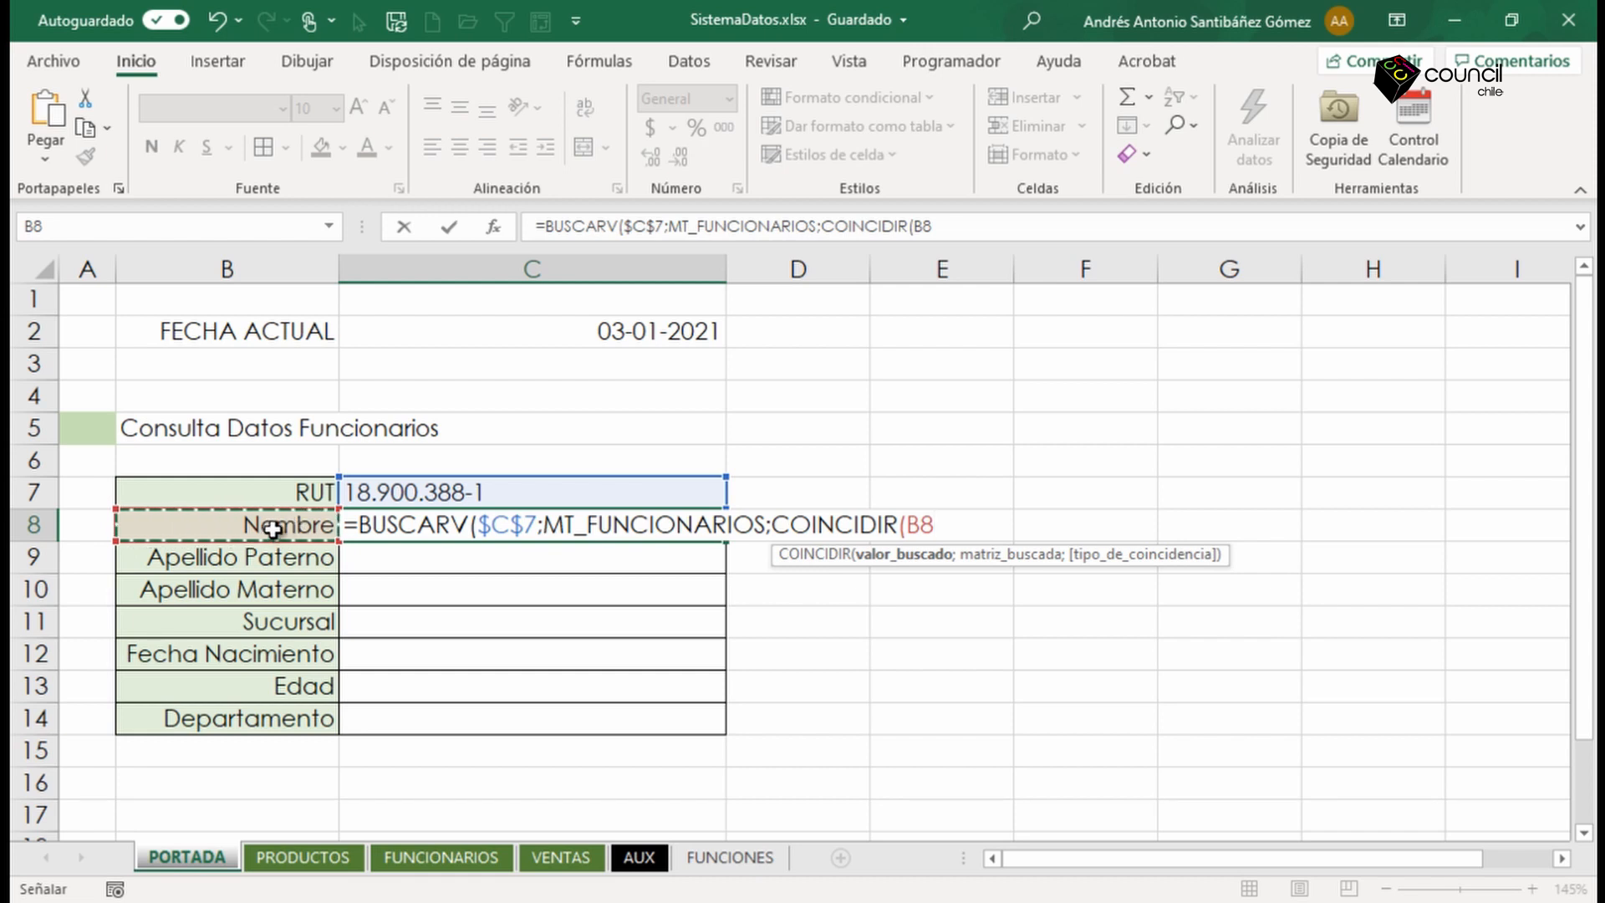
# Complete COINCIDIR with MT_ROT_FUNCIONARIOS as the lookup array and 0 for exact match.
pyautogui.write(';')
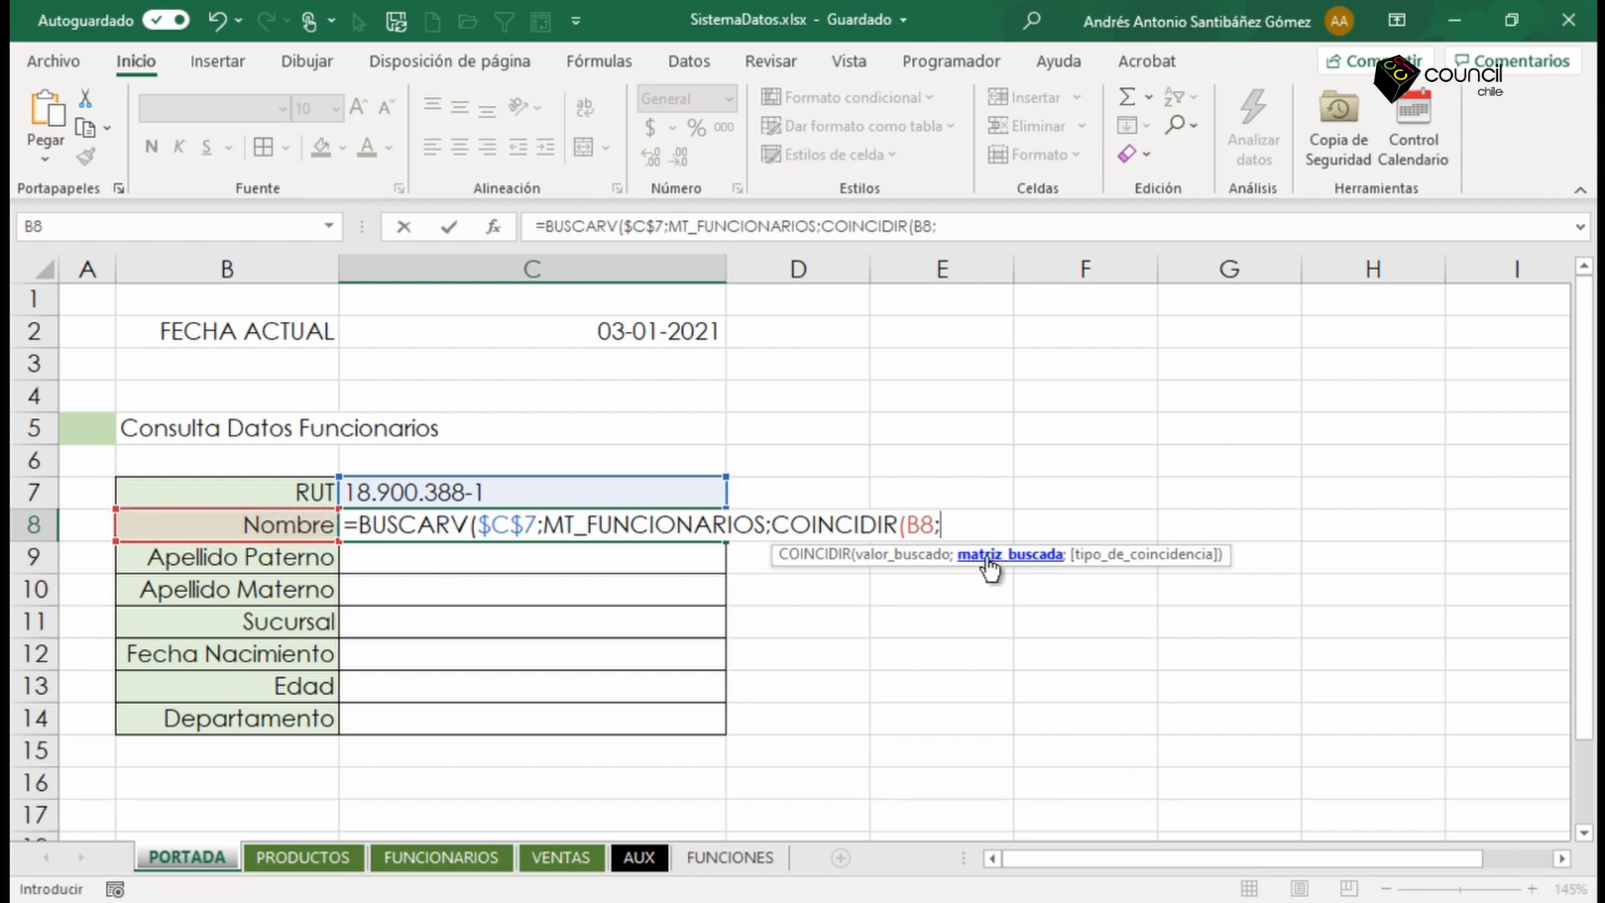
pyautogui.write('MT')
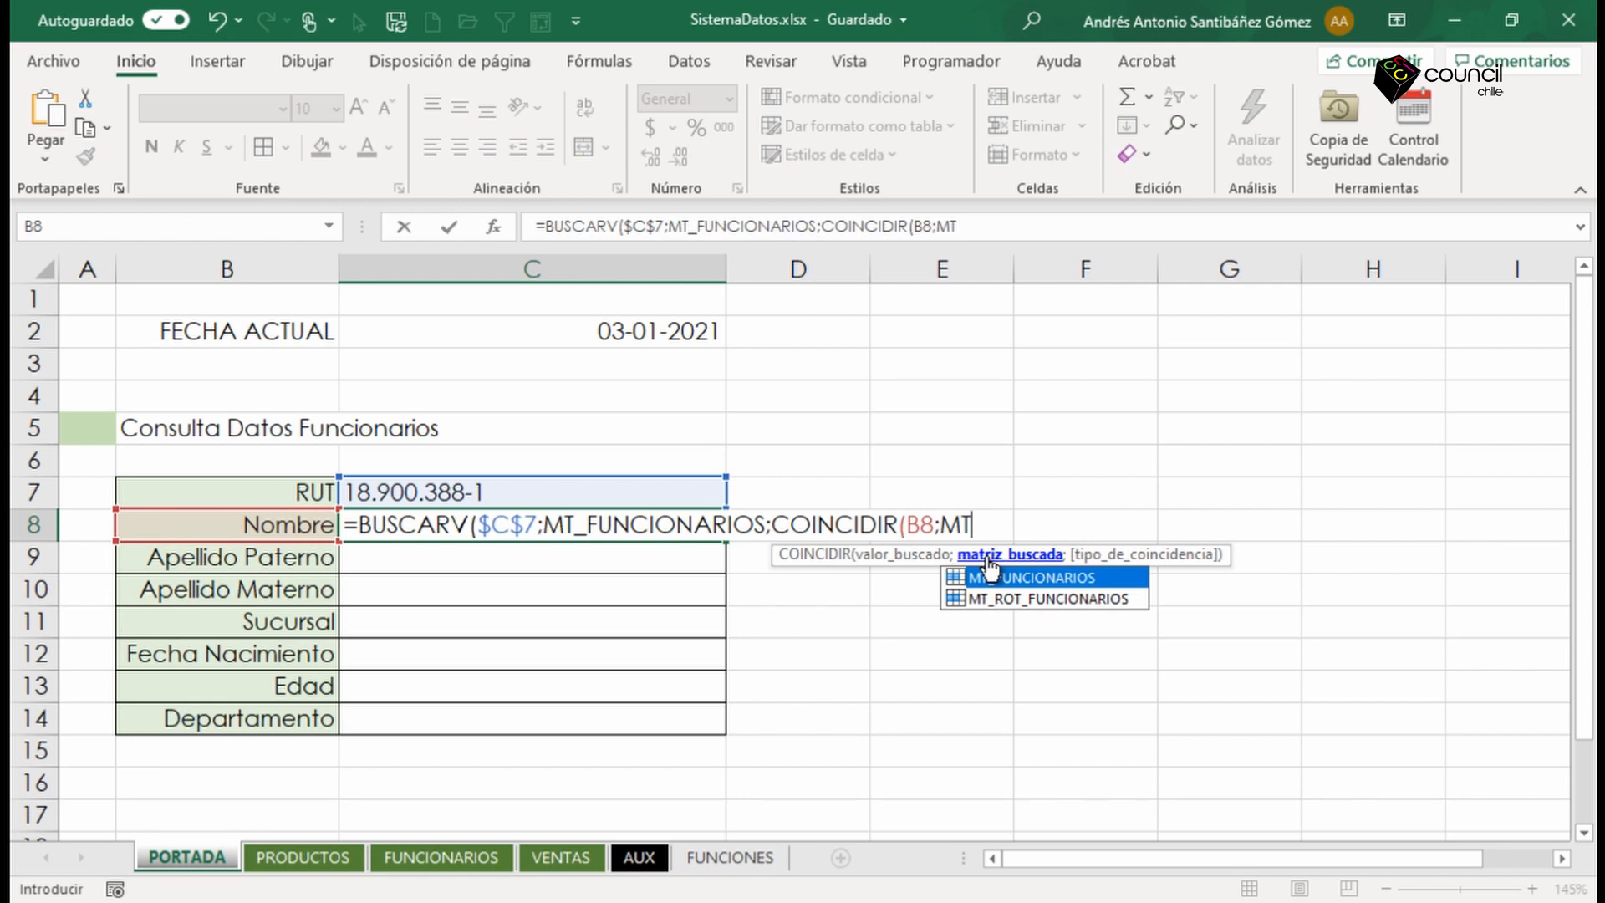
pyautogui.press('Down')
pyautogui.press('Tab')
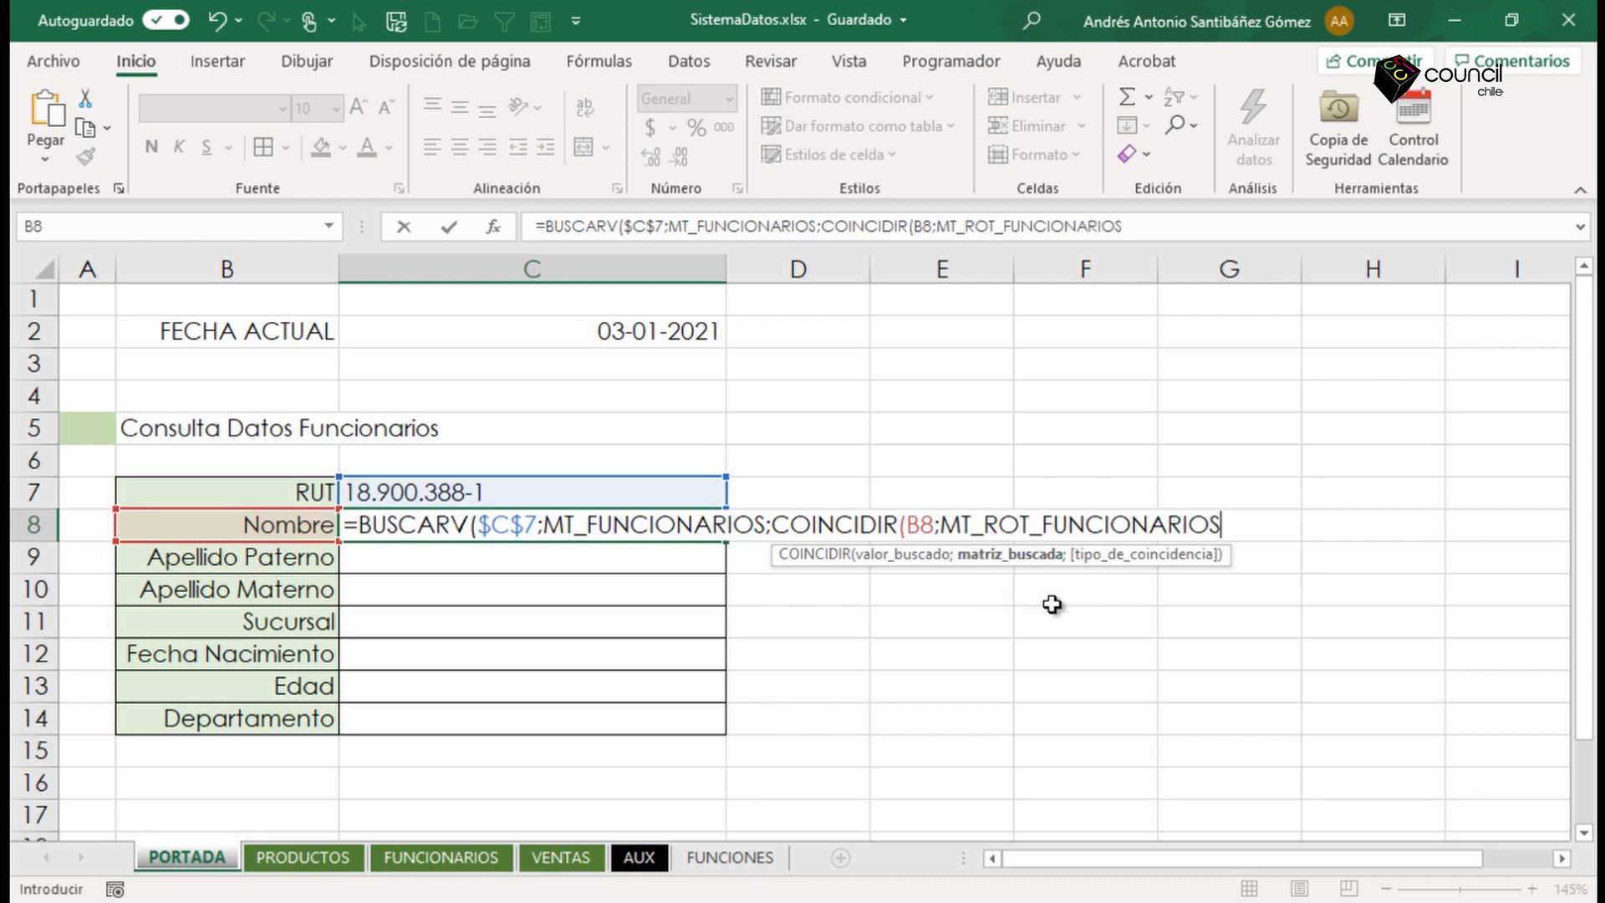
pyautogui.write(';')
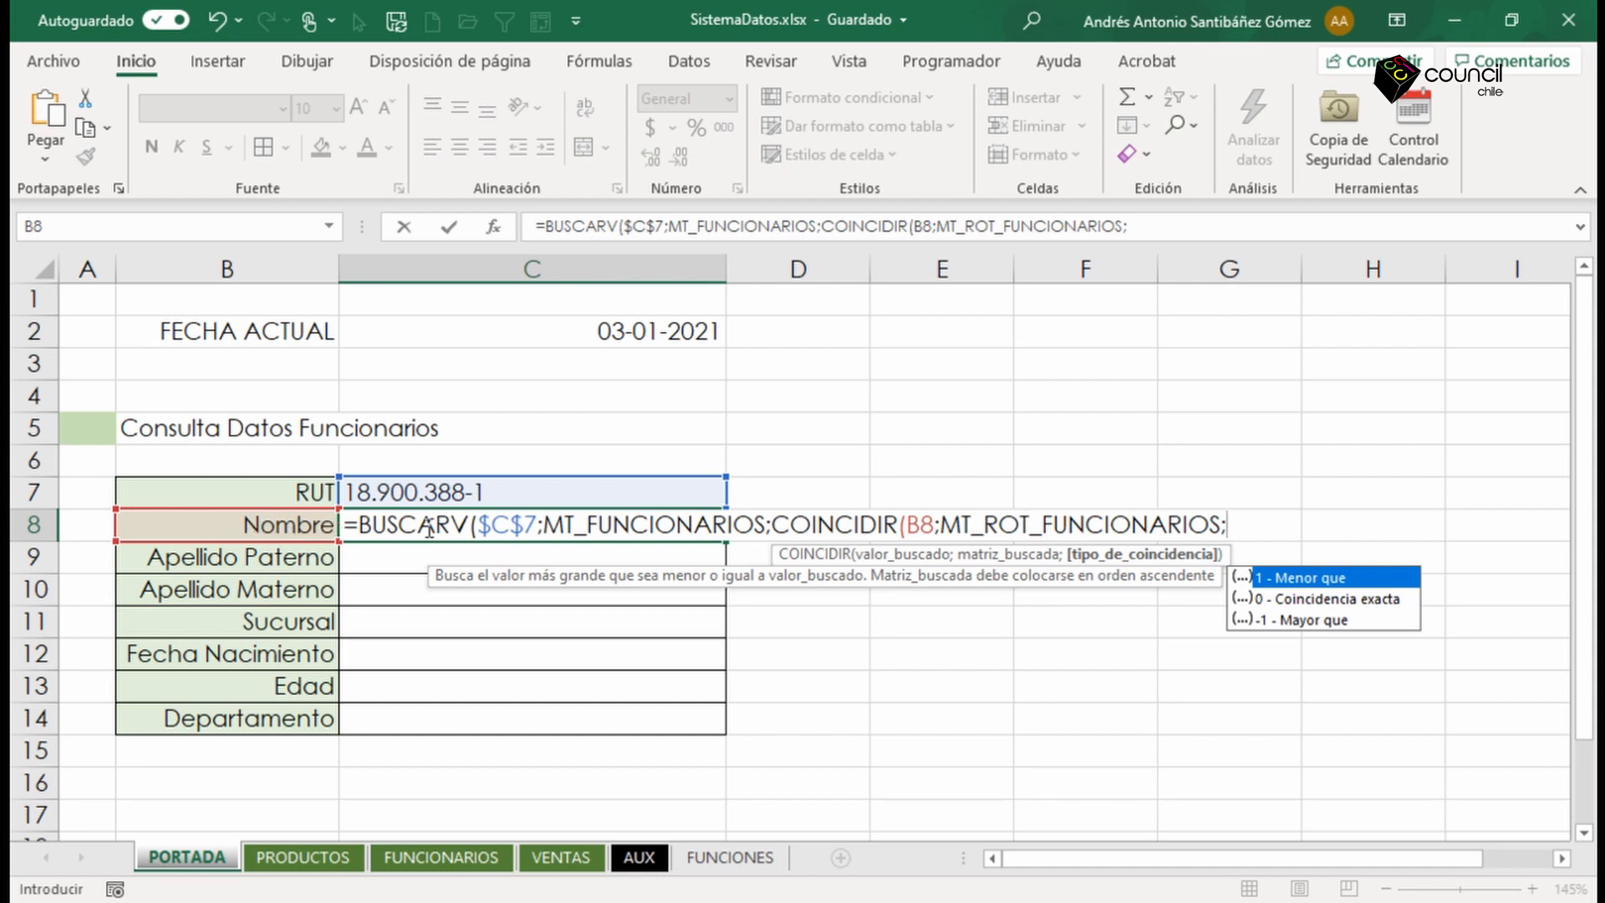
pyautogui.click(1289, 600)
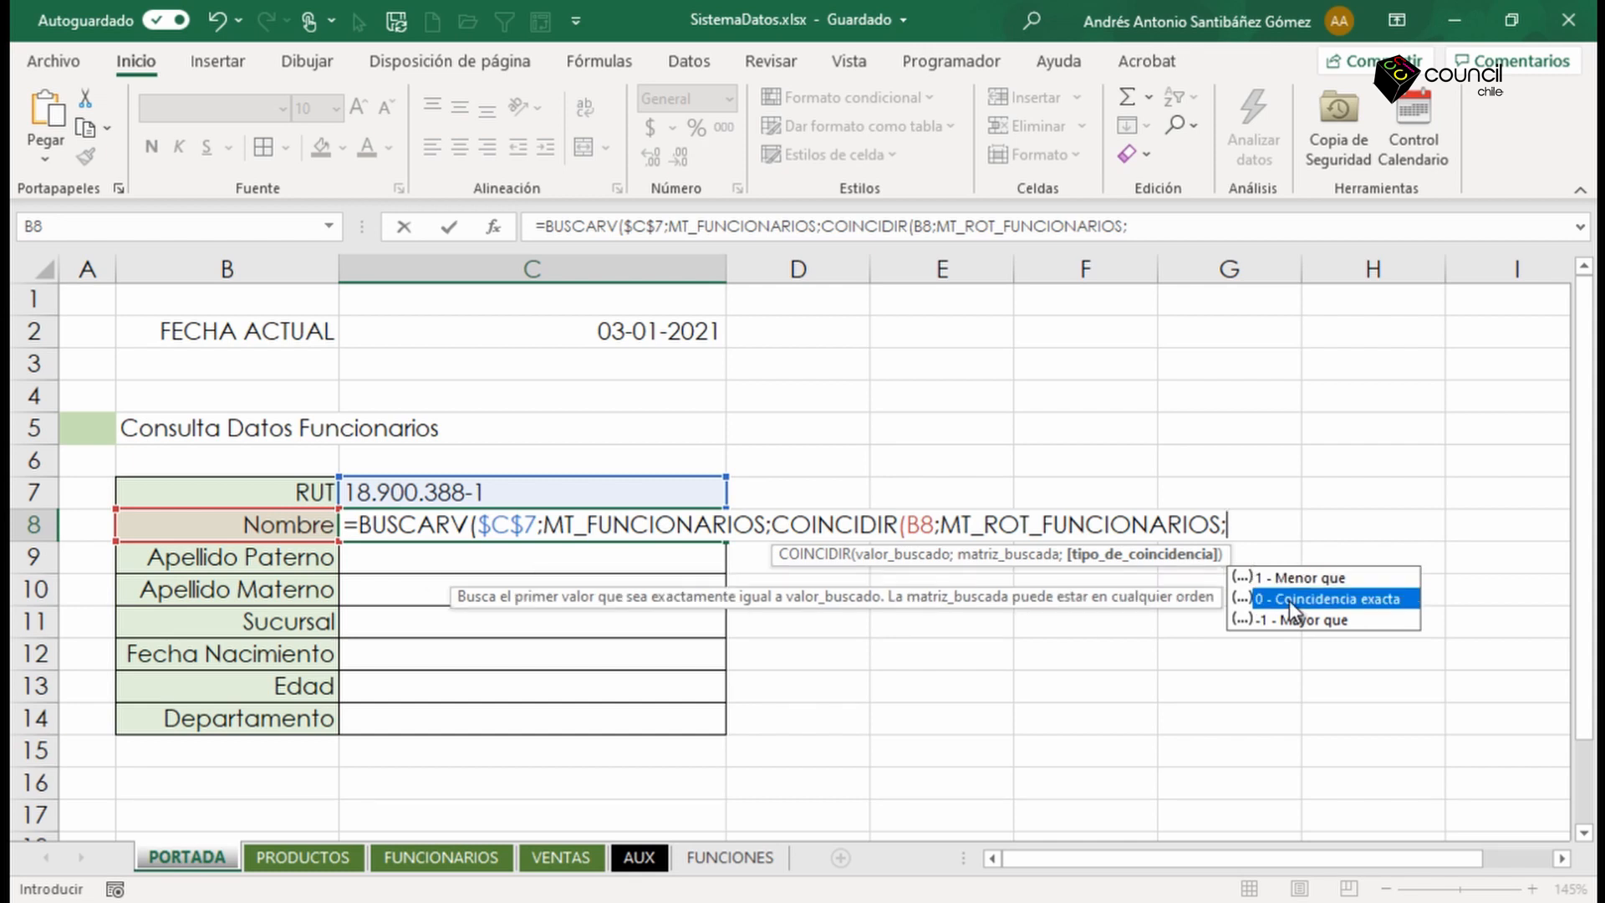
pyautogui.doubleClick(1289, 600)
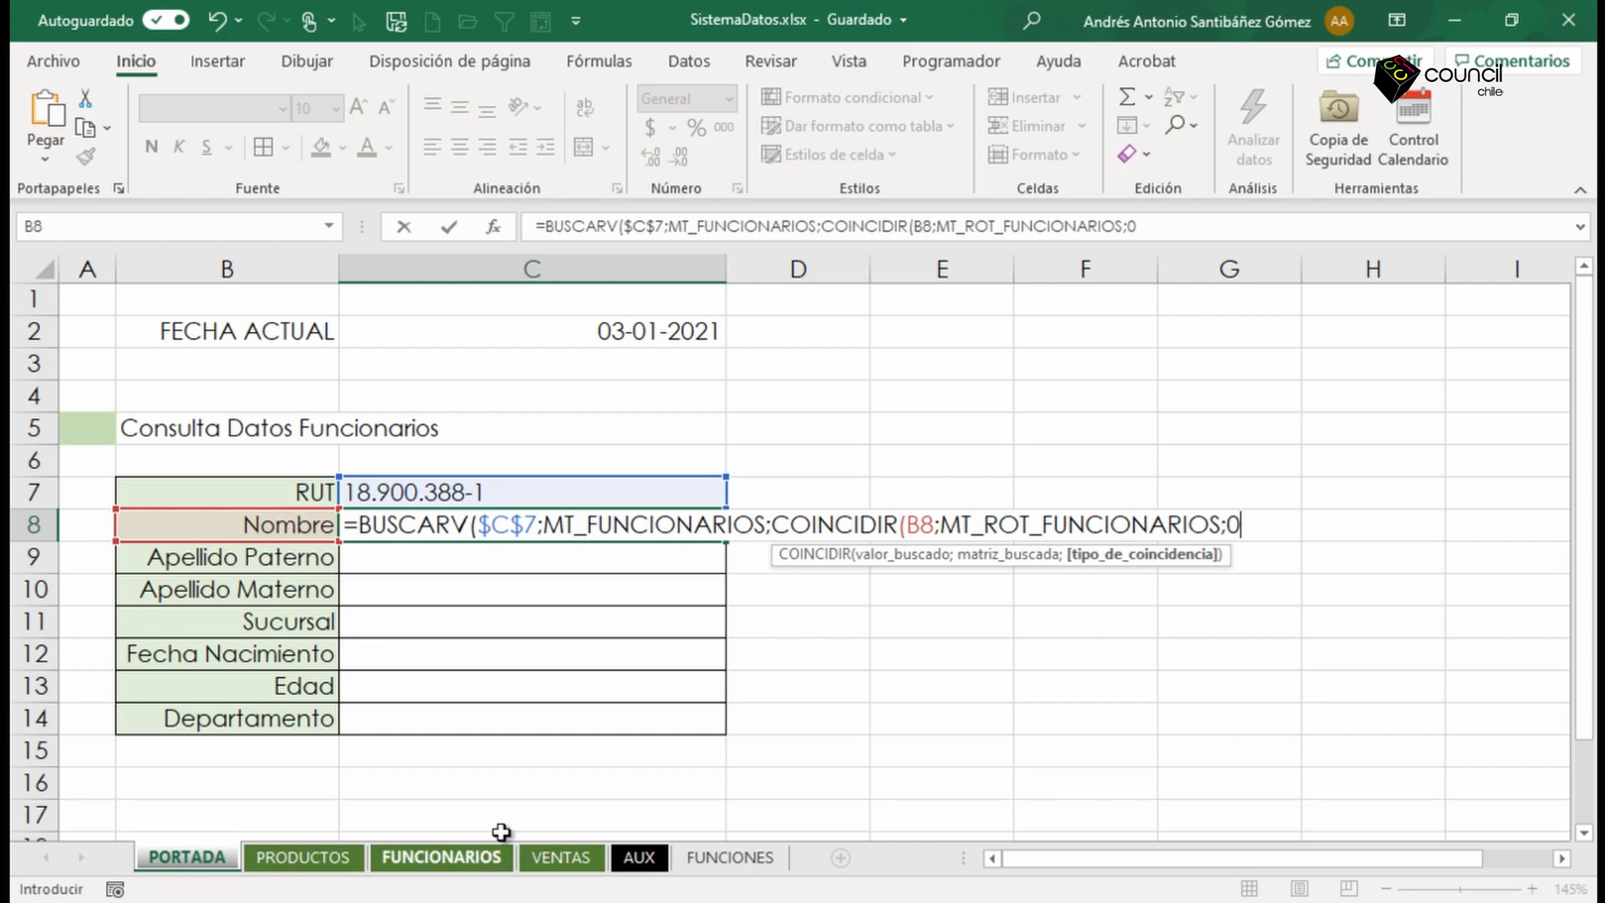
pyautogui.write(')')
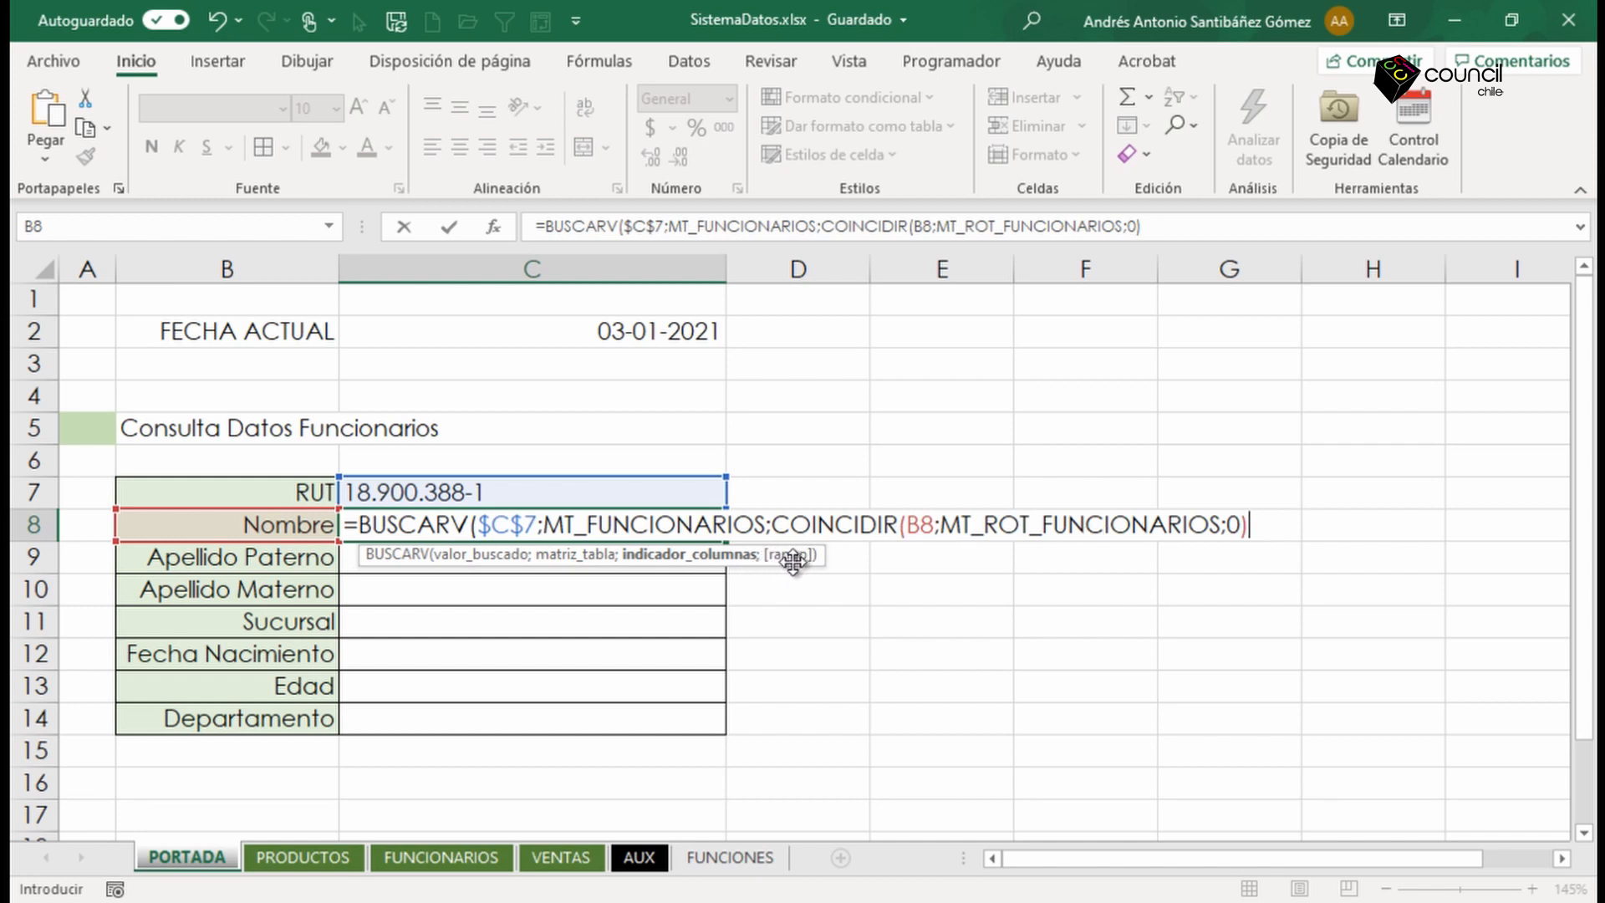
# Finish the BUSCARV formula in C8 with 0 as the exact-match range argument and enter it.
pyautogui.write(';')
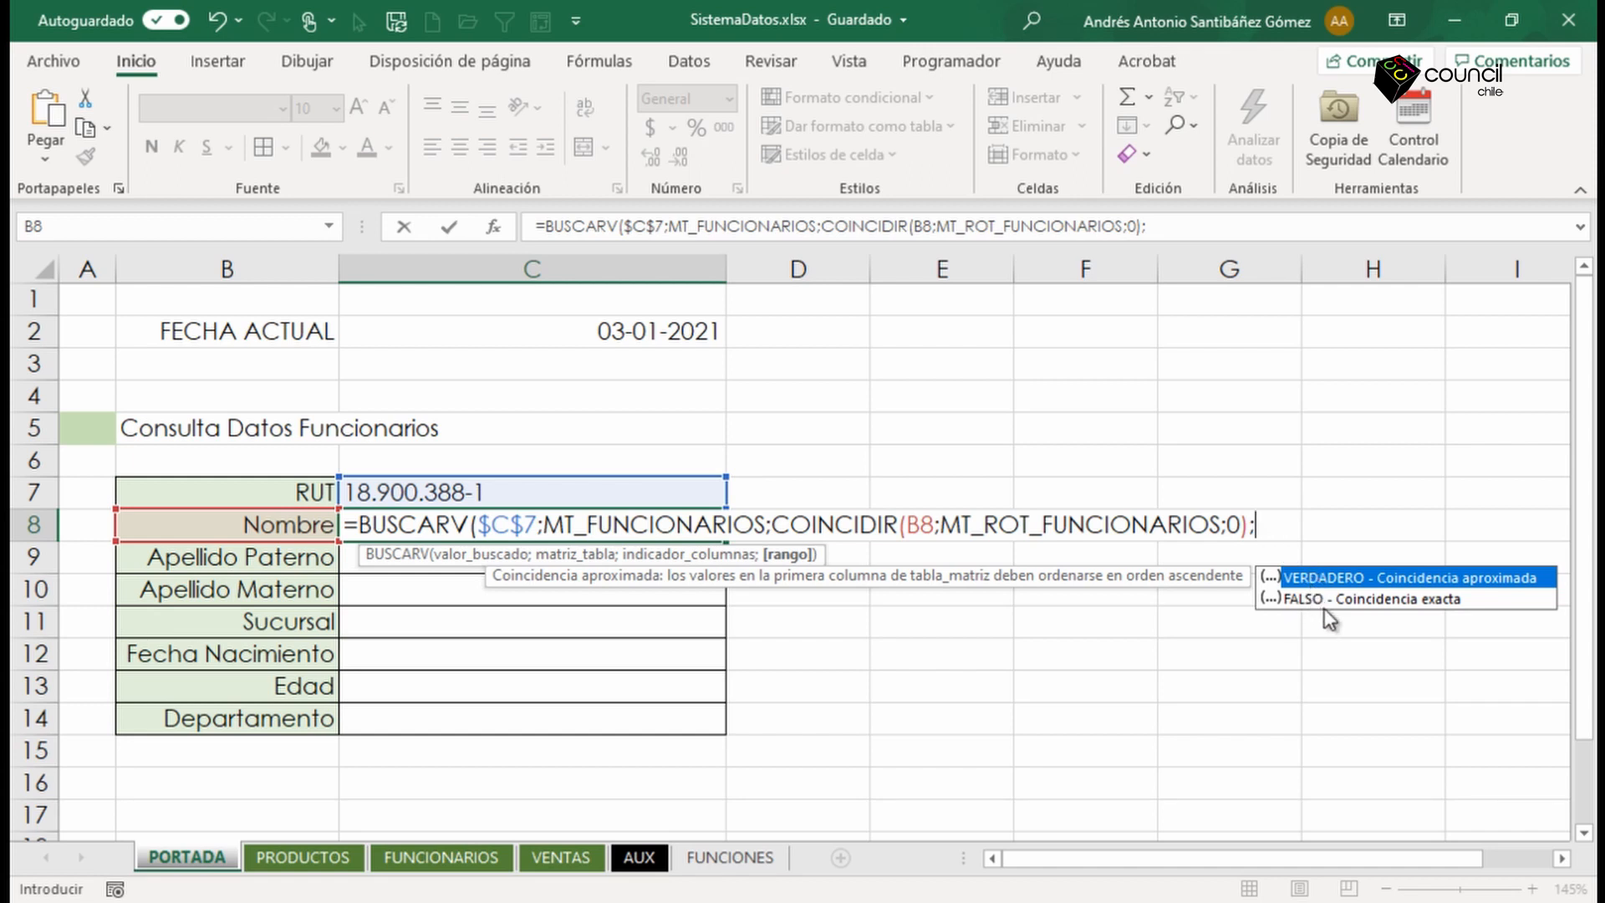
pyautogui.press('Down')
pyautogui.press('Tab')
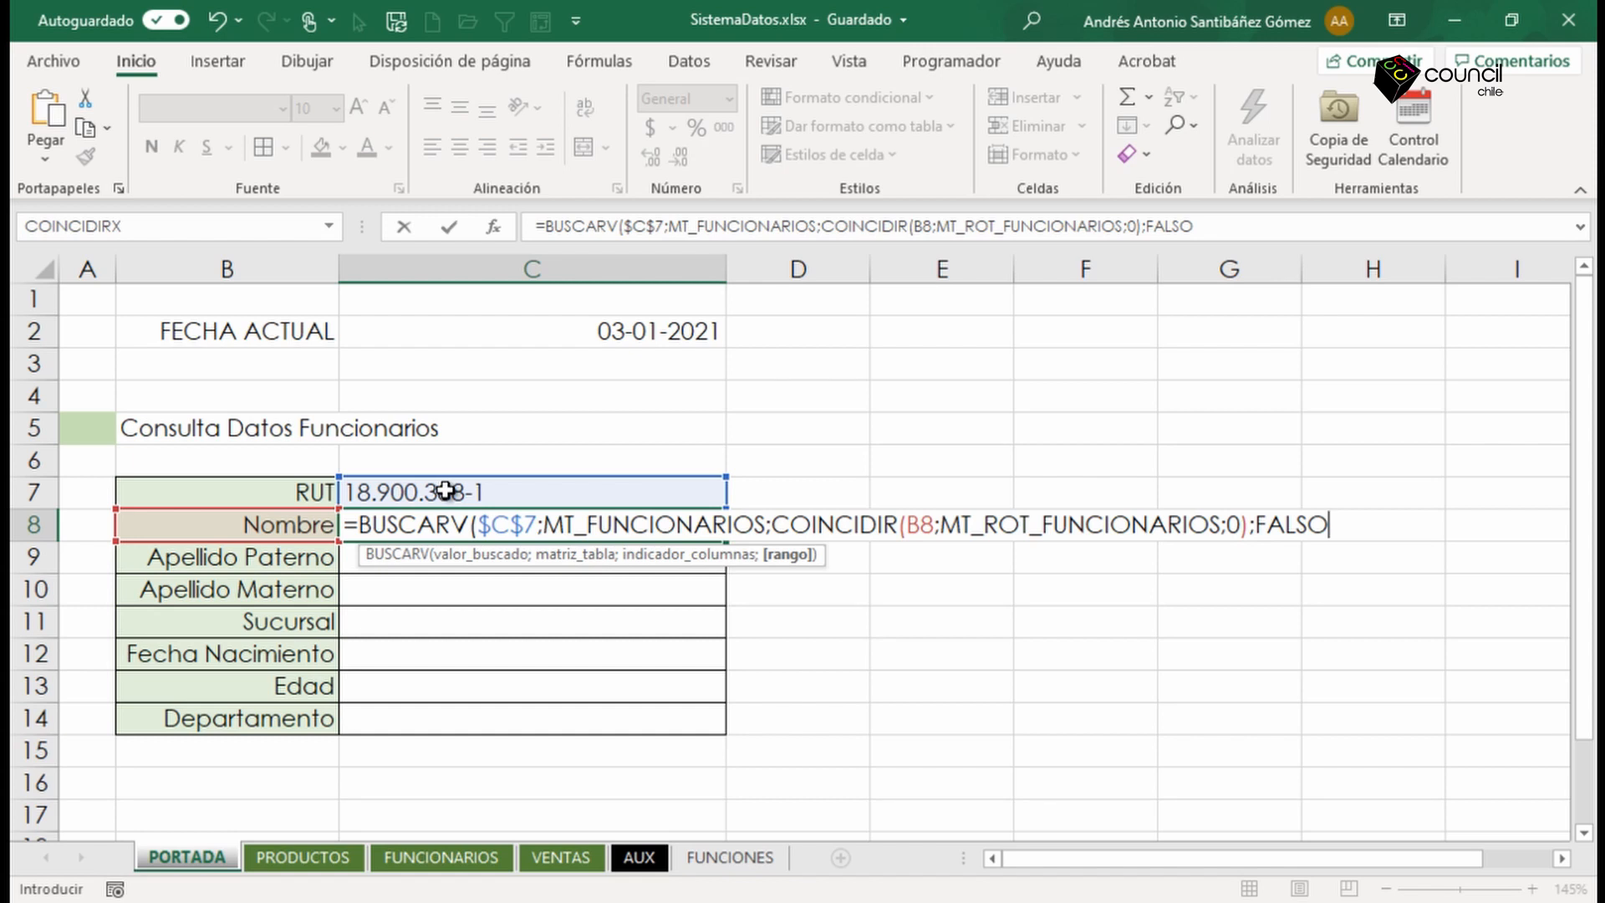
pyautogui.press('BackSpace')
pyautogui.press('BackSpace')
pyautogui.press('BackSpace')
pyautogui.press('BackSpace')
pyautogui.press('BackSpace')
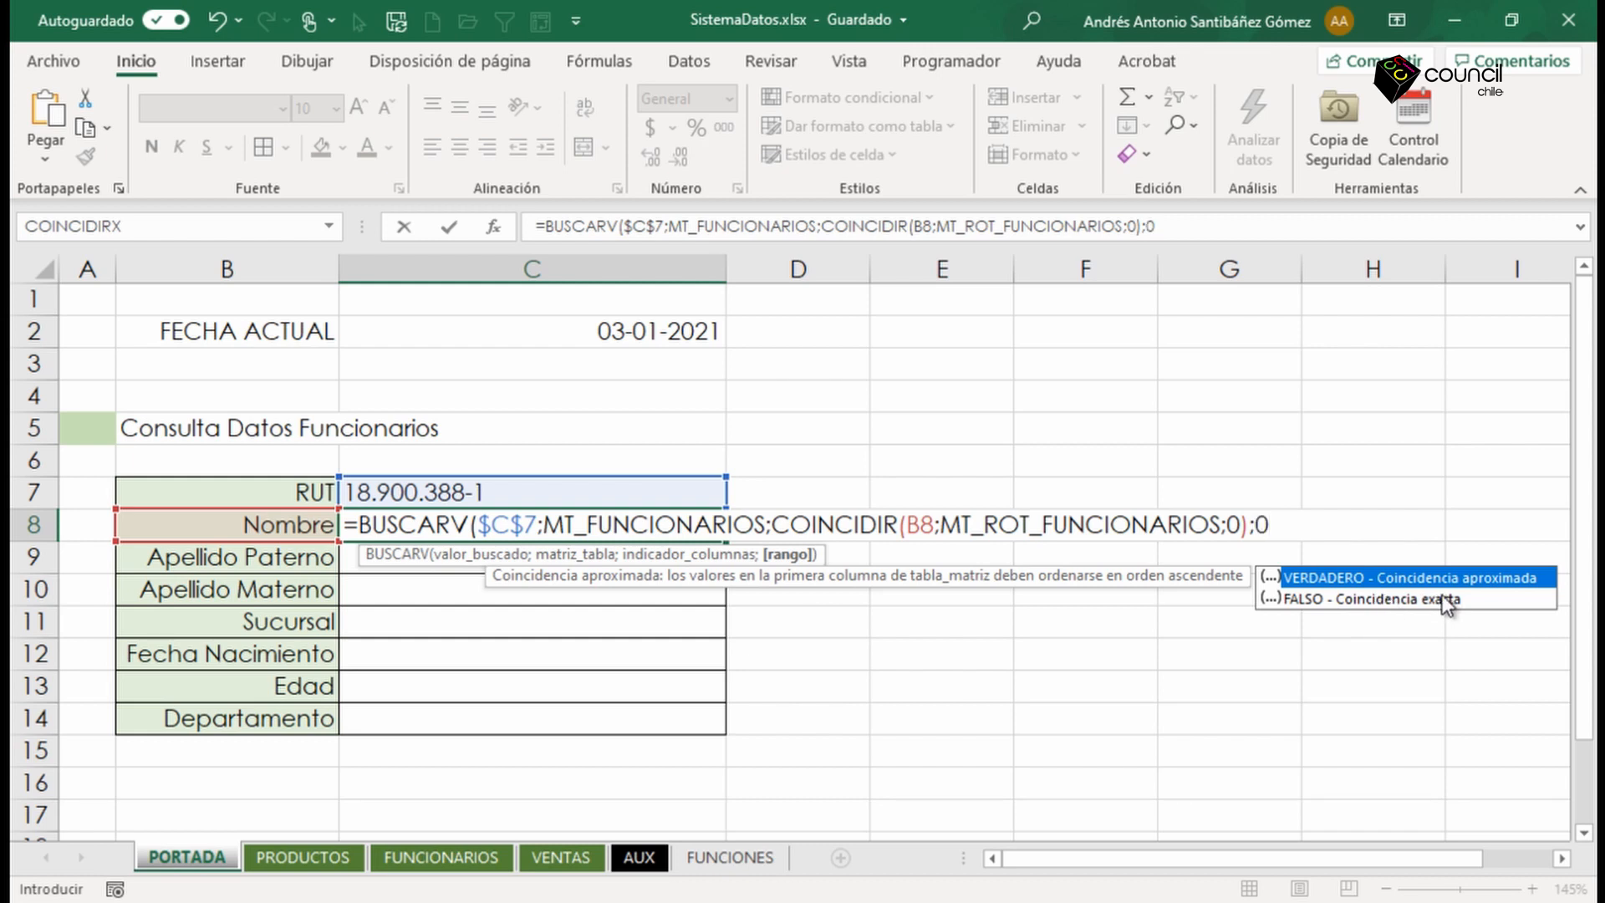
pyautogui.write(')')
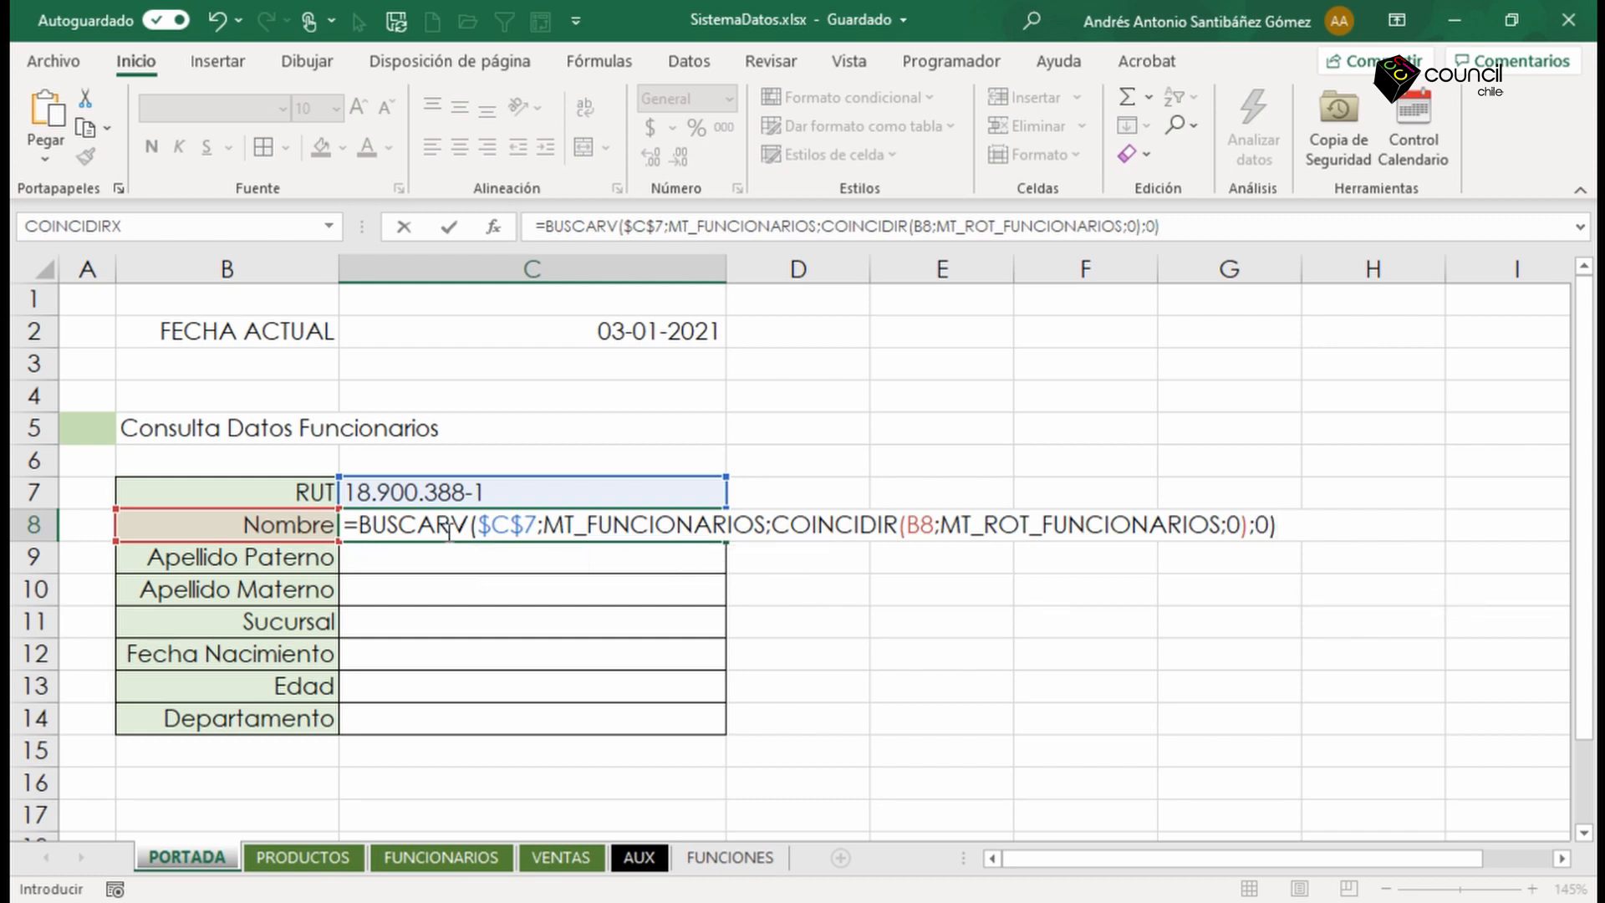
pyautogui.hotkey('ctrl', 'Return')
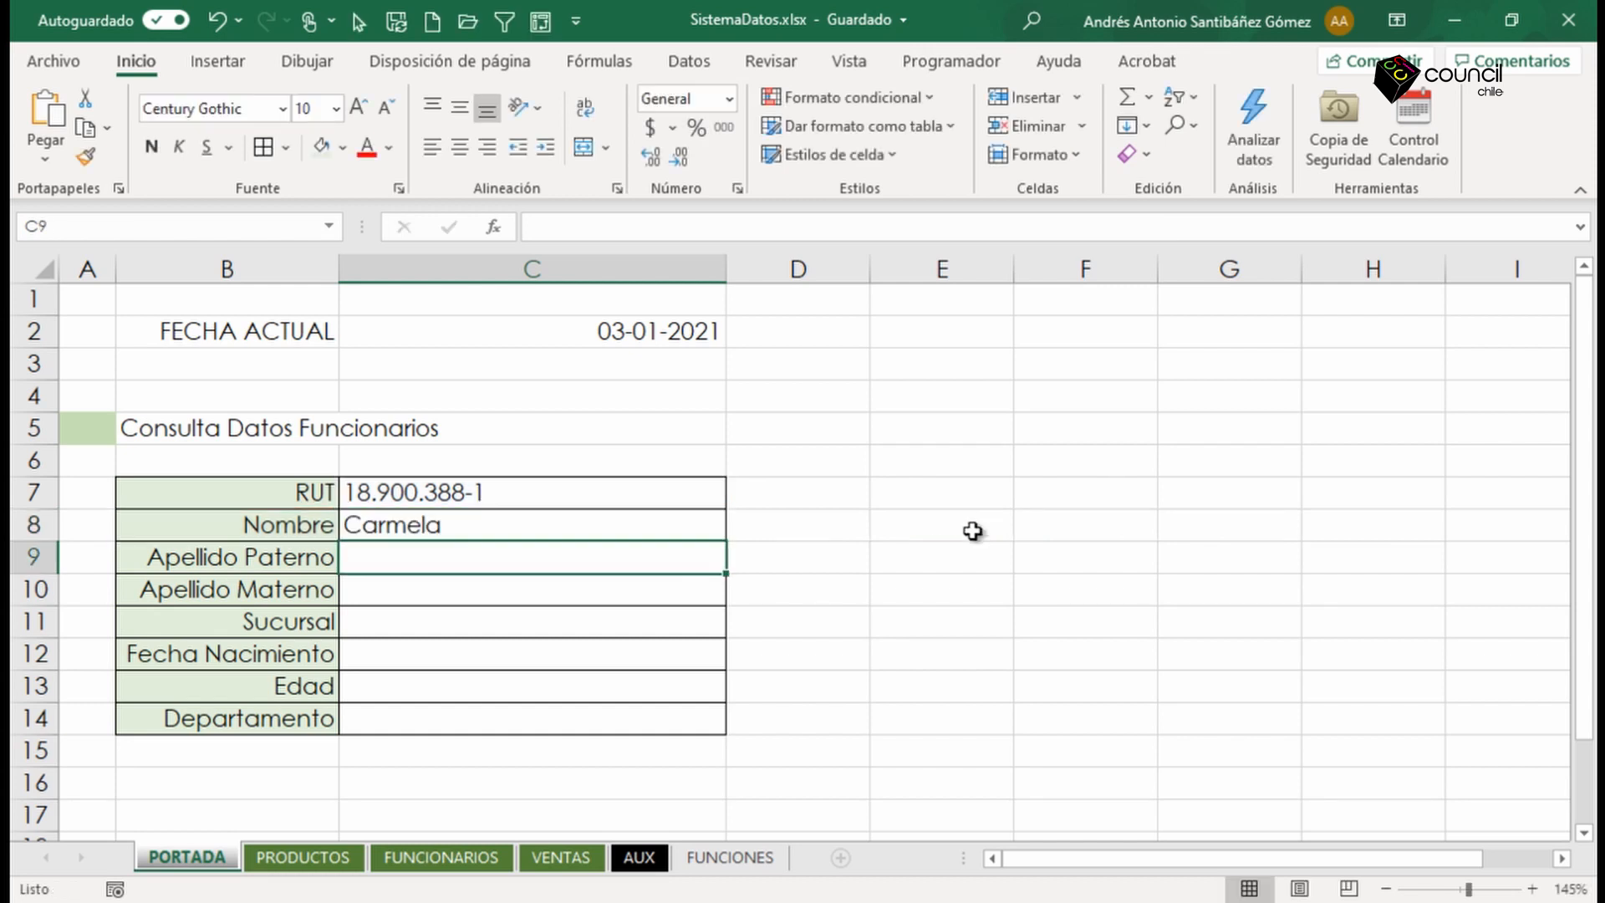
# Review the nested COINCIDIR part of the Nombre formula and fill the formula from C8 down through C14.
pyautogui.doubleClick(445, 522)
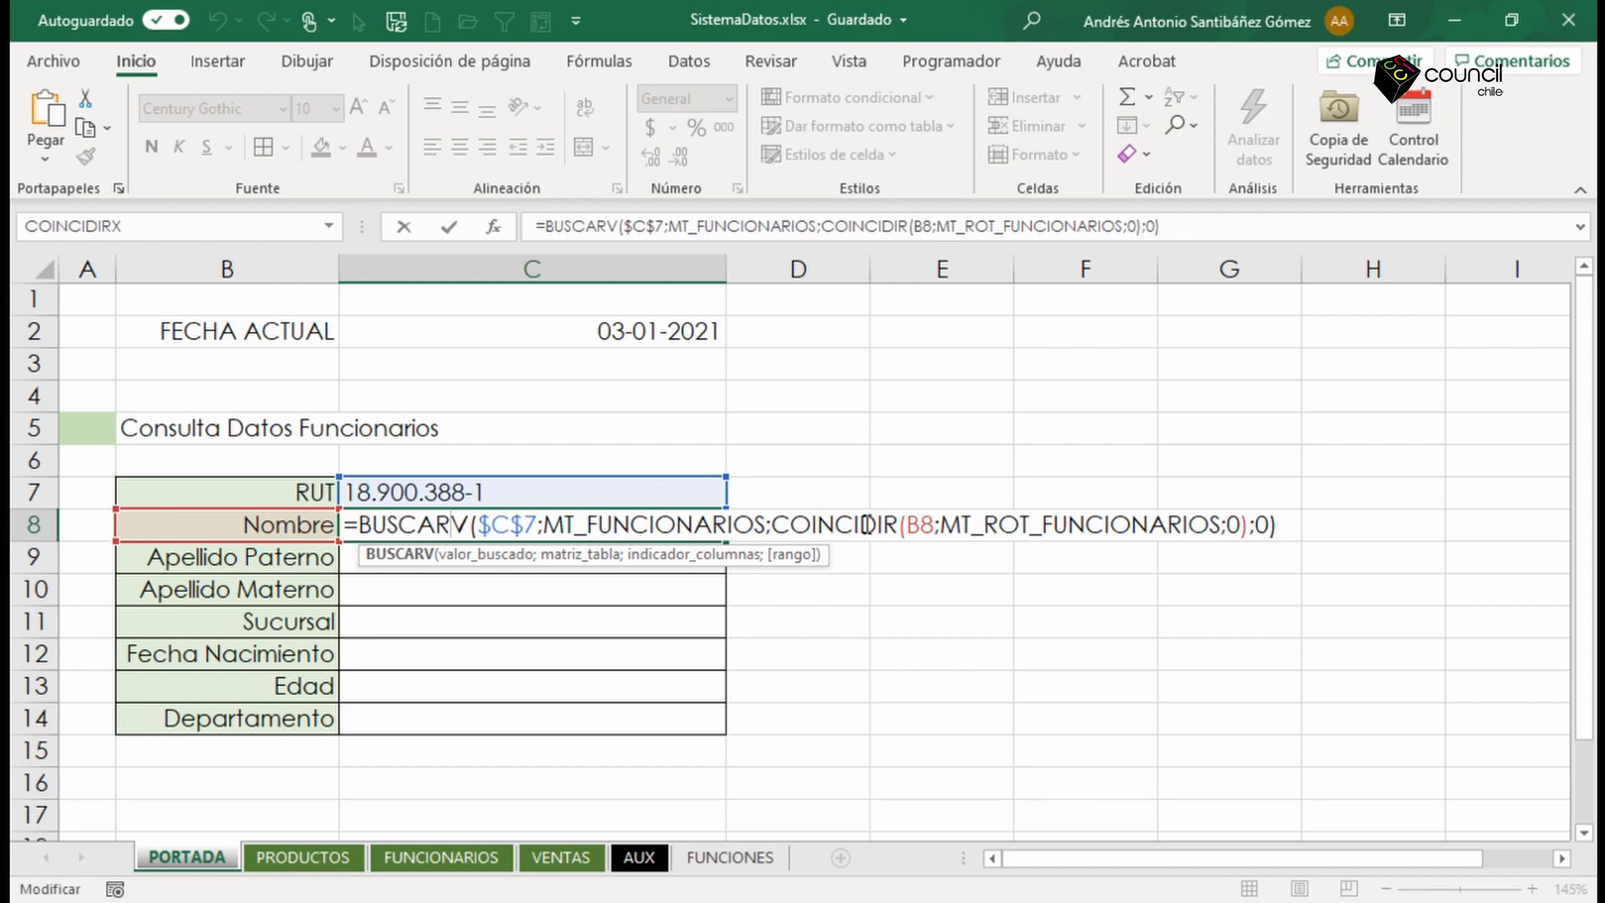
pyautogui.moveTo(778, 524); pyautogui.dragTo(1249, 540)
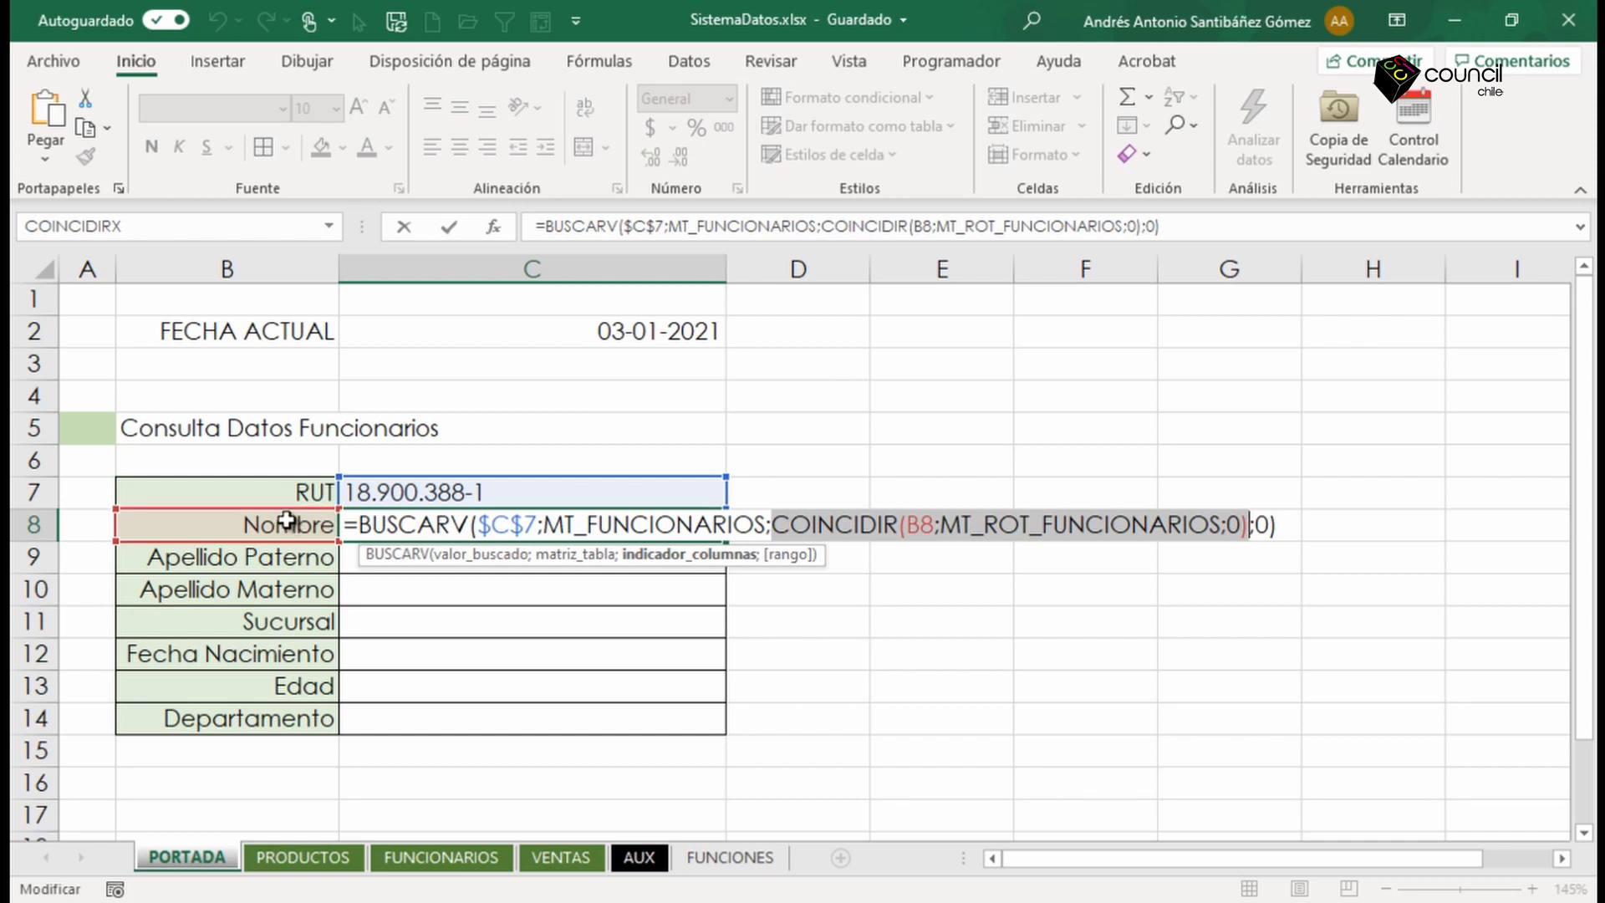
pyautogui.press('Return')
pyautogui.click(660, 531)
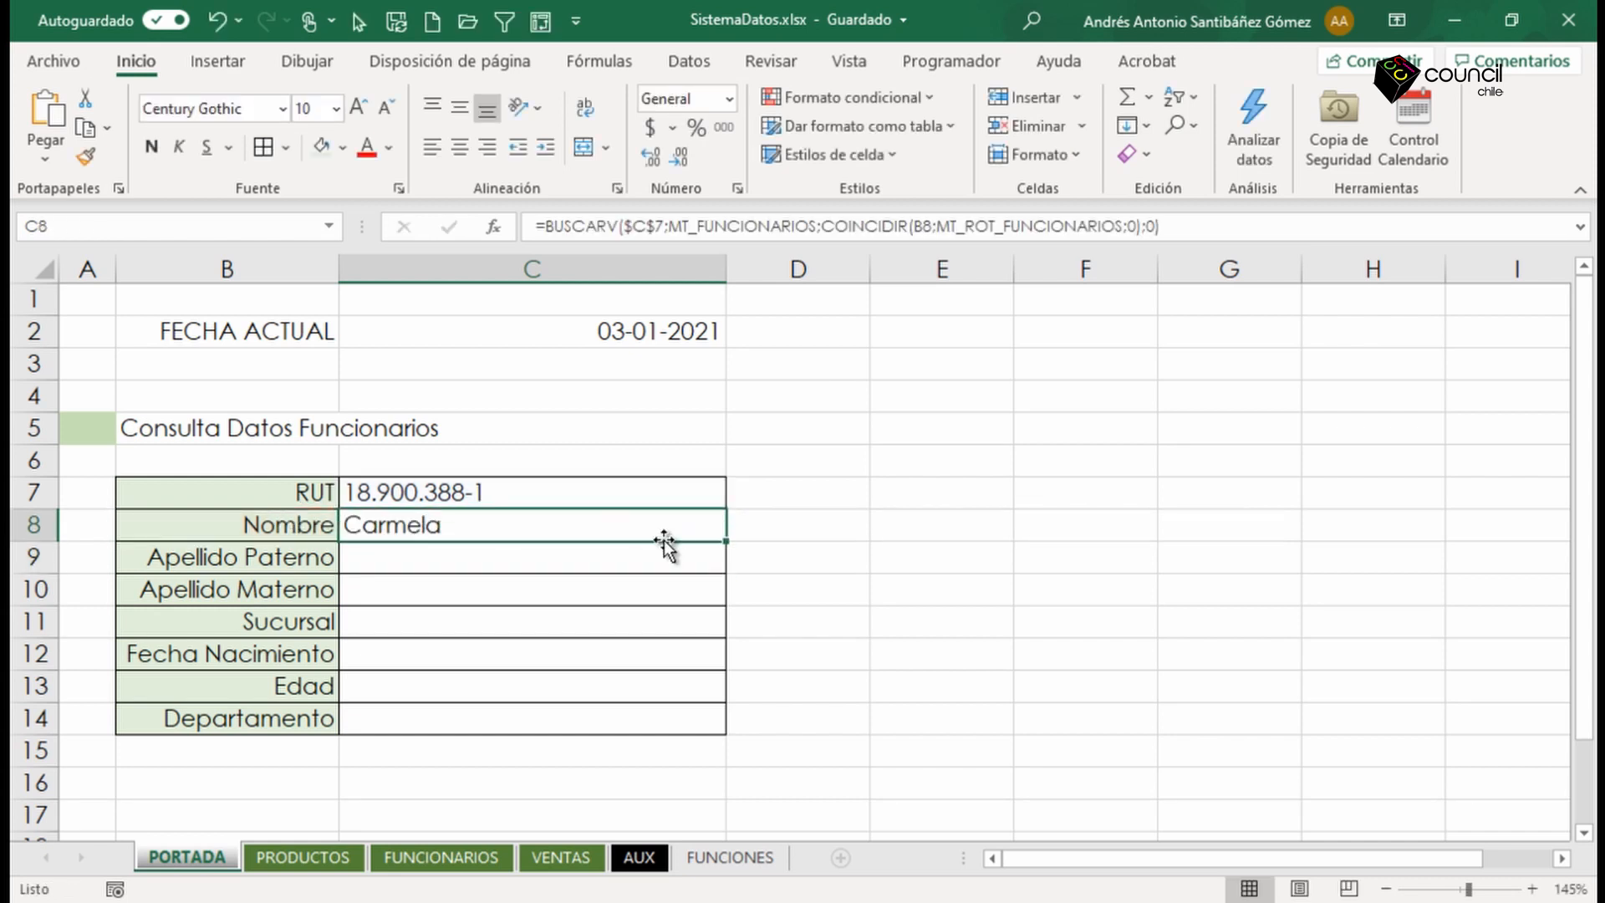
pyautogui.doubleClick(727, 541)
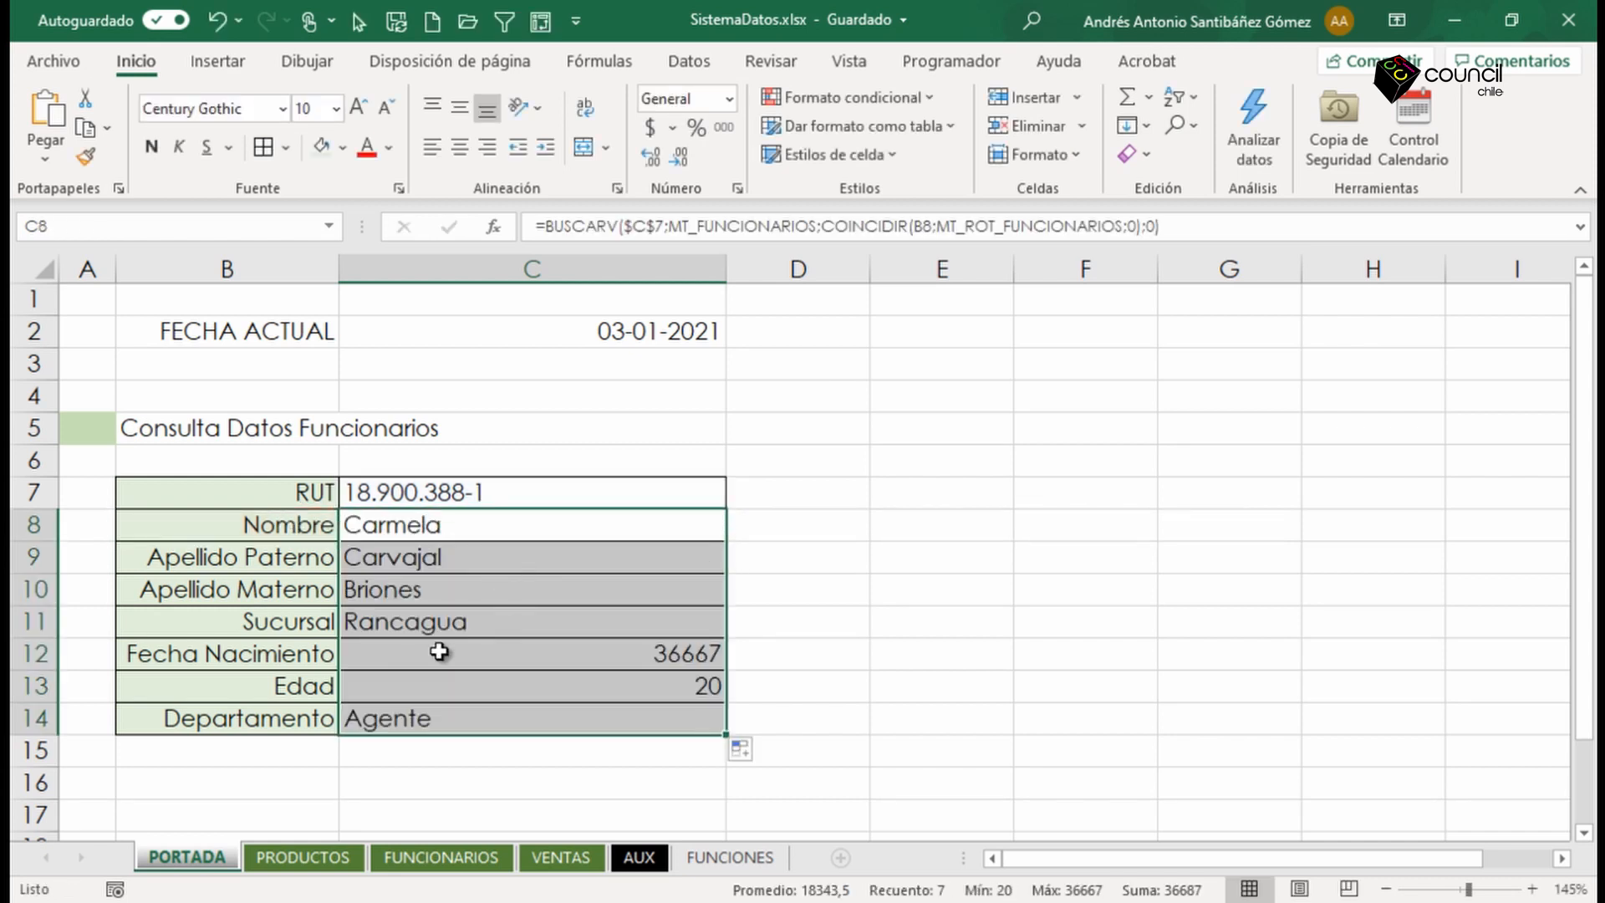
# Check the Apellido Paterno to Departamento labels against the results returned beside them.
pyautogui.click(260, 560)
pyautogui.click(271, 590)
pyautogui.click(287, 621)
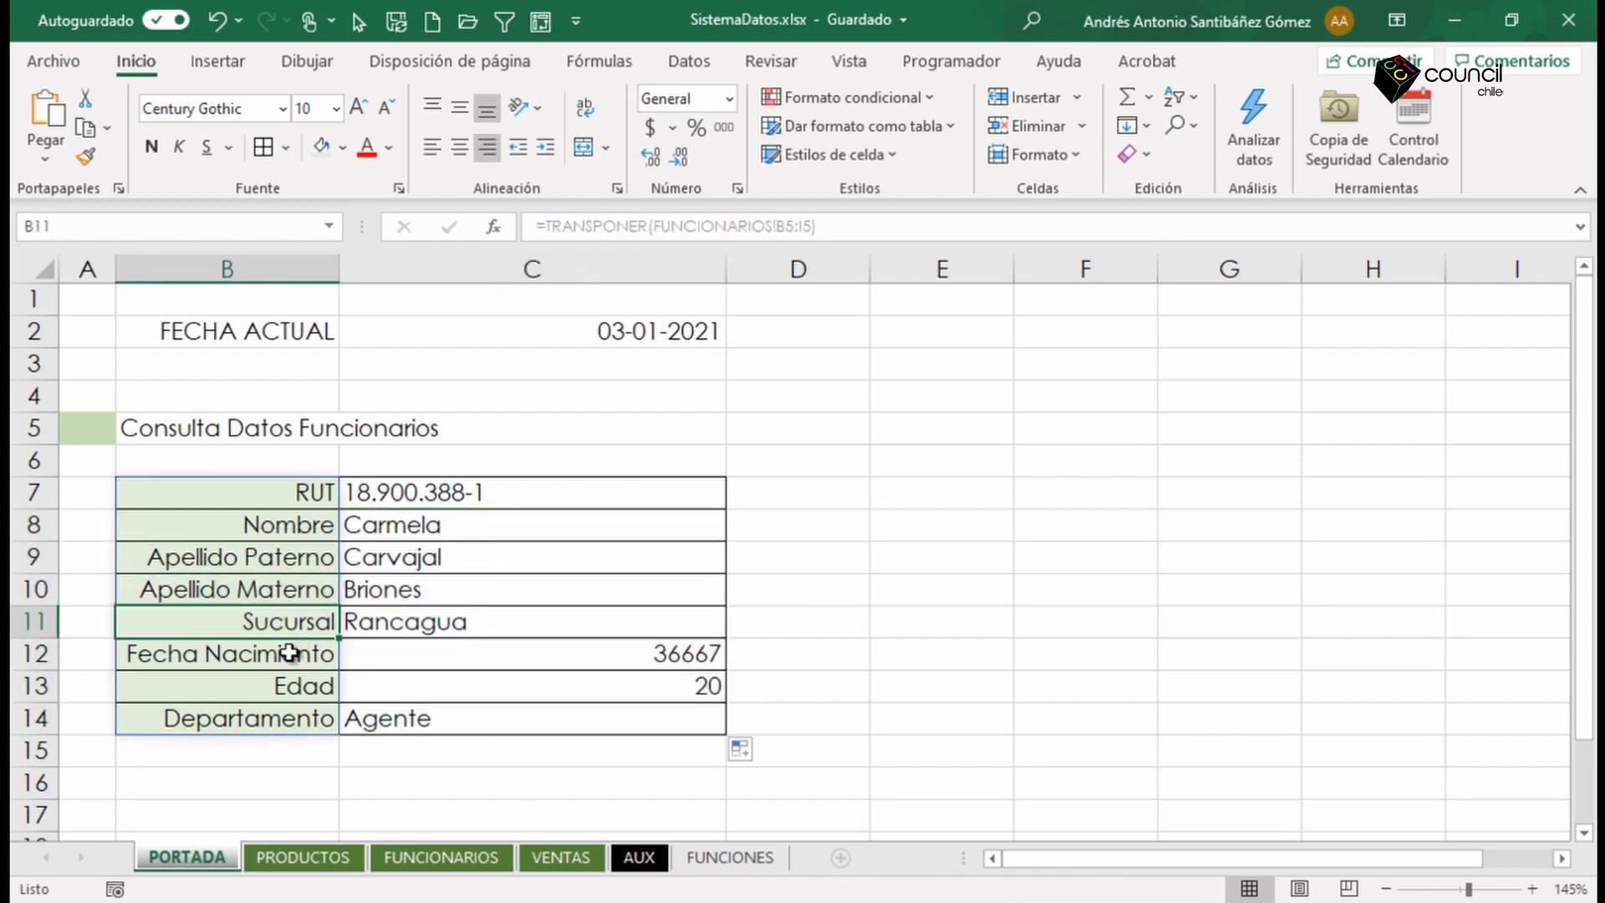
pyautogui.click(289, 653)
pyautogui.click(294, 685)
pyautogui.click(297, 718)
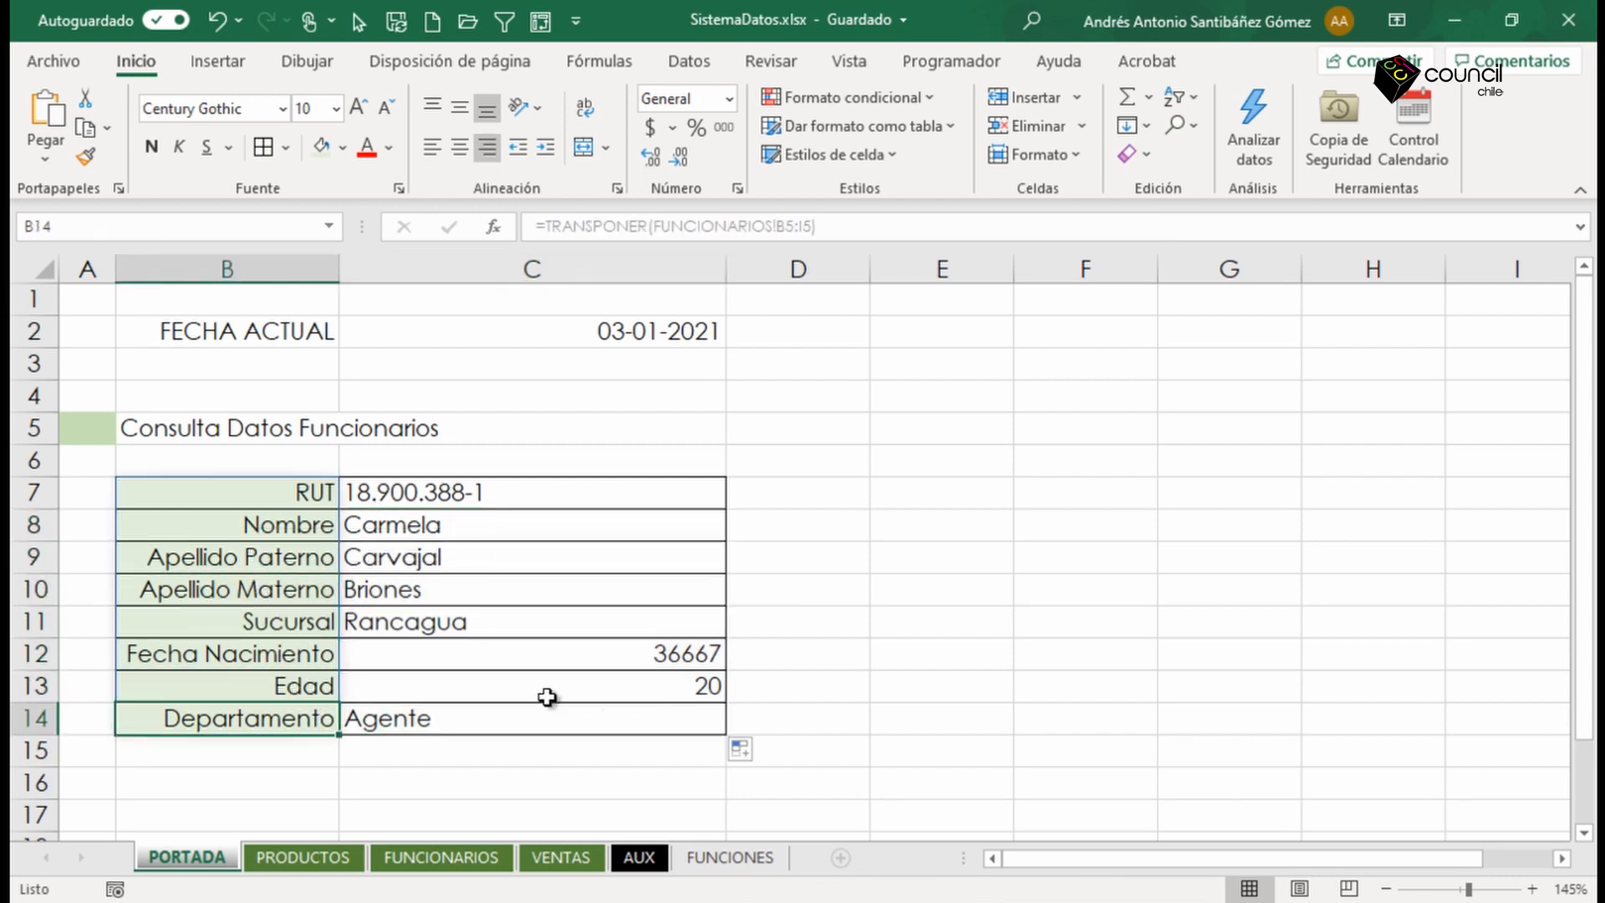
# Inspect the filled formulas for Edad, Apellido Materno and Fecha Nacimiento, checking the label cell each COINCIDIR refers to.
pyautogui.click(581, 690)
pyautogui.doubleClick(585, 690)
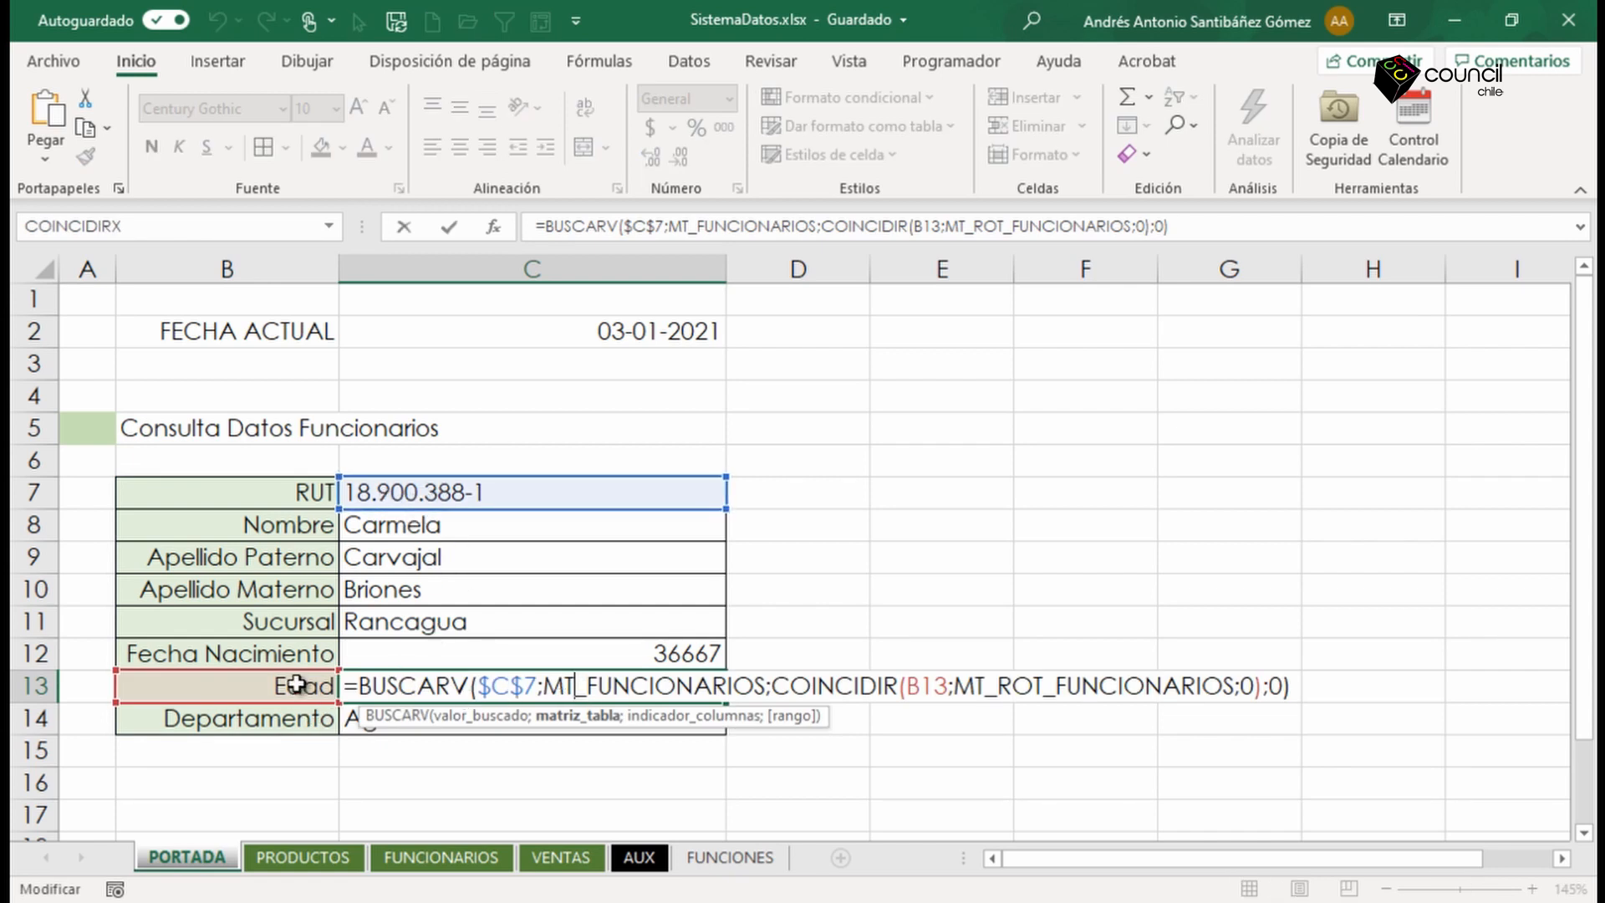
pyautogui.press('Return')
pyautogui.click(420, 592)
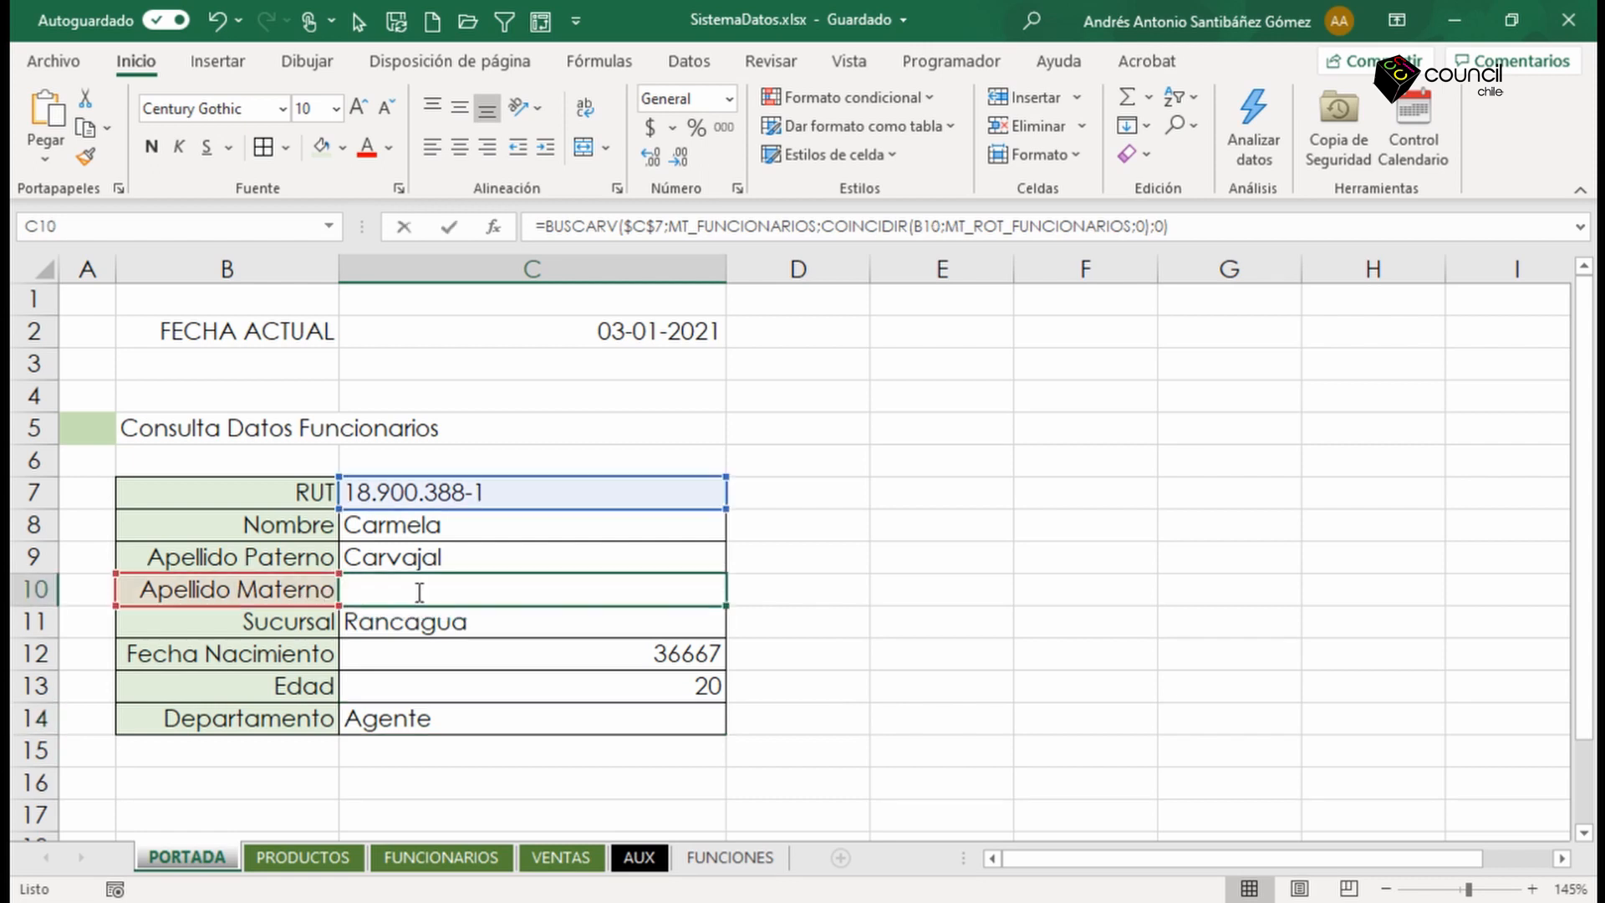
pyautogui.doubleClick(420, 592)
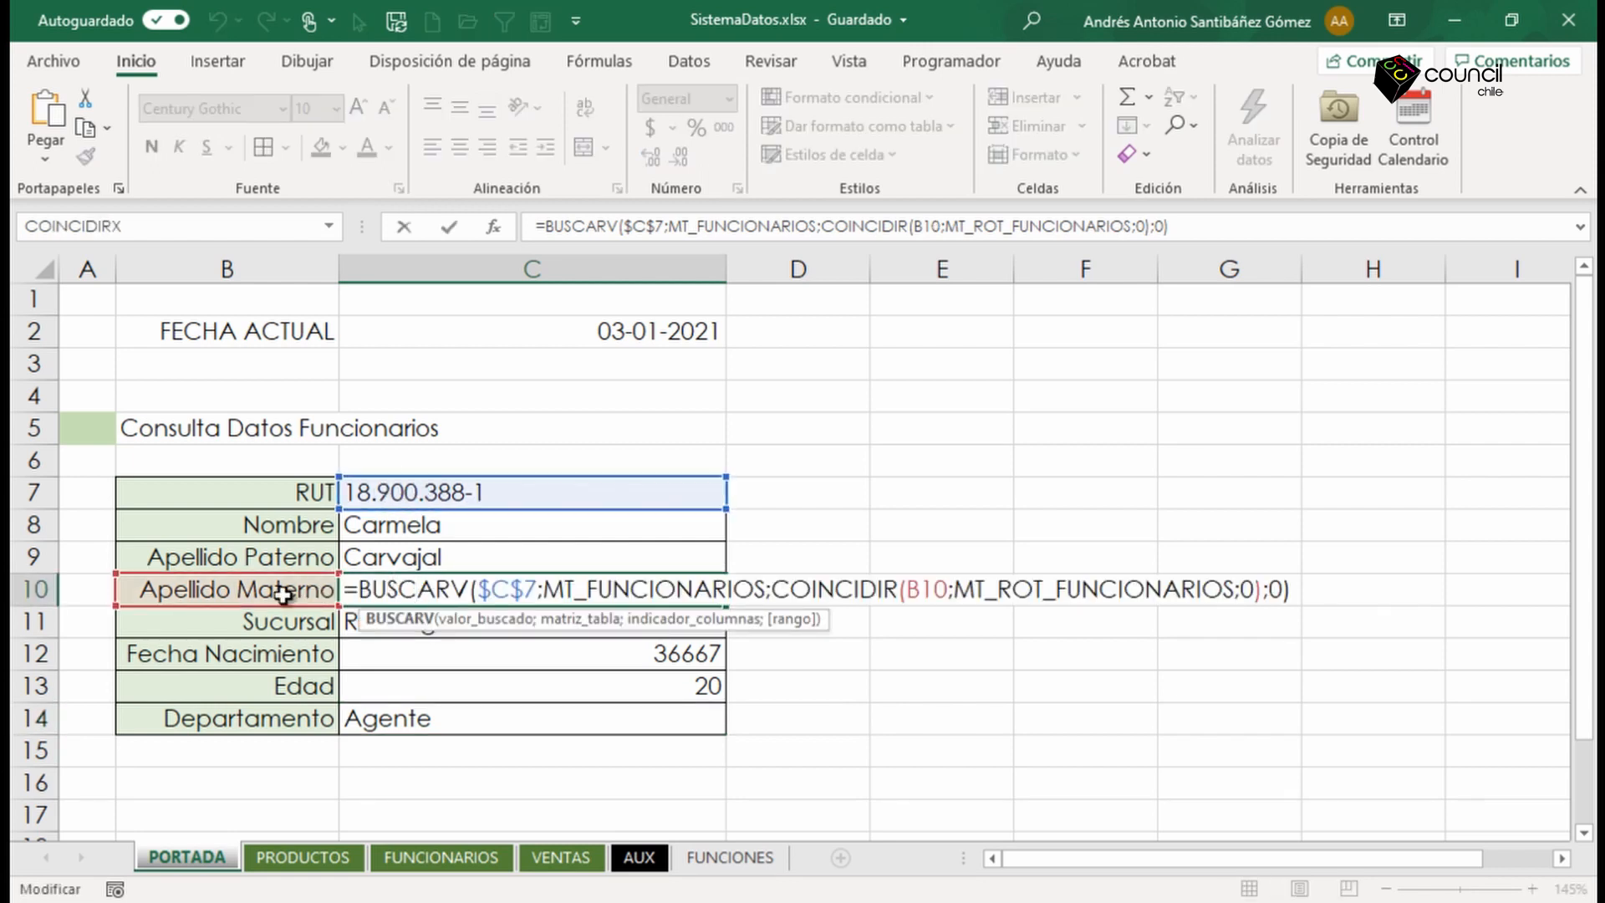
pyautogui.press('Return')
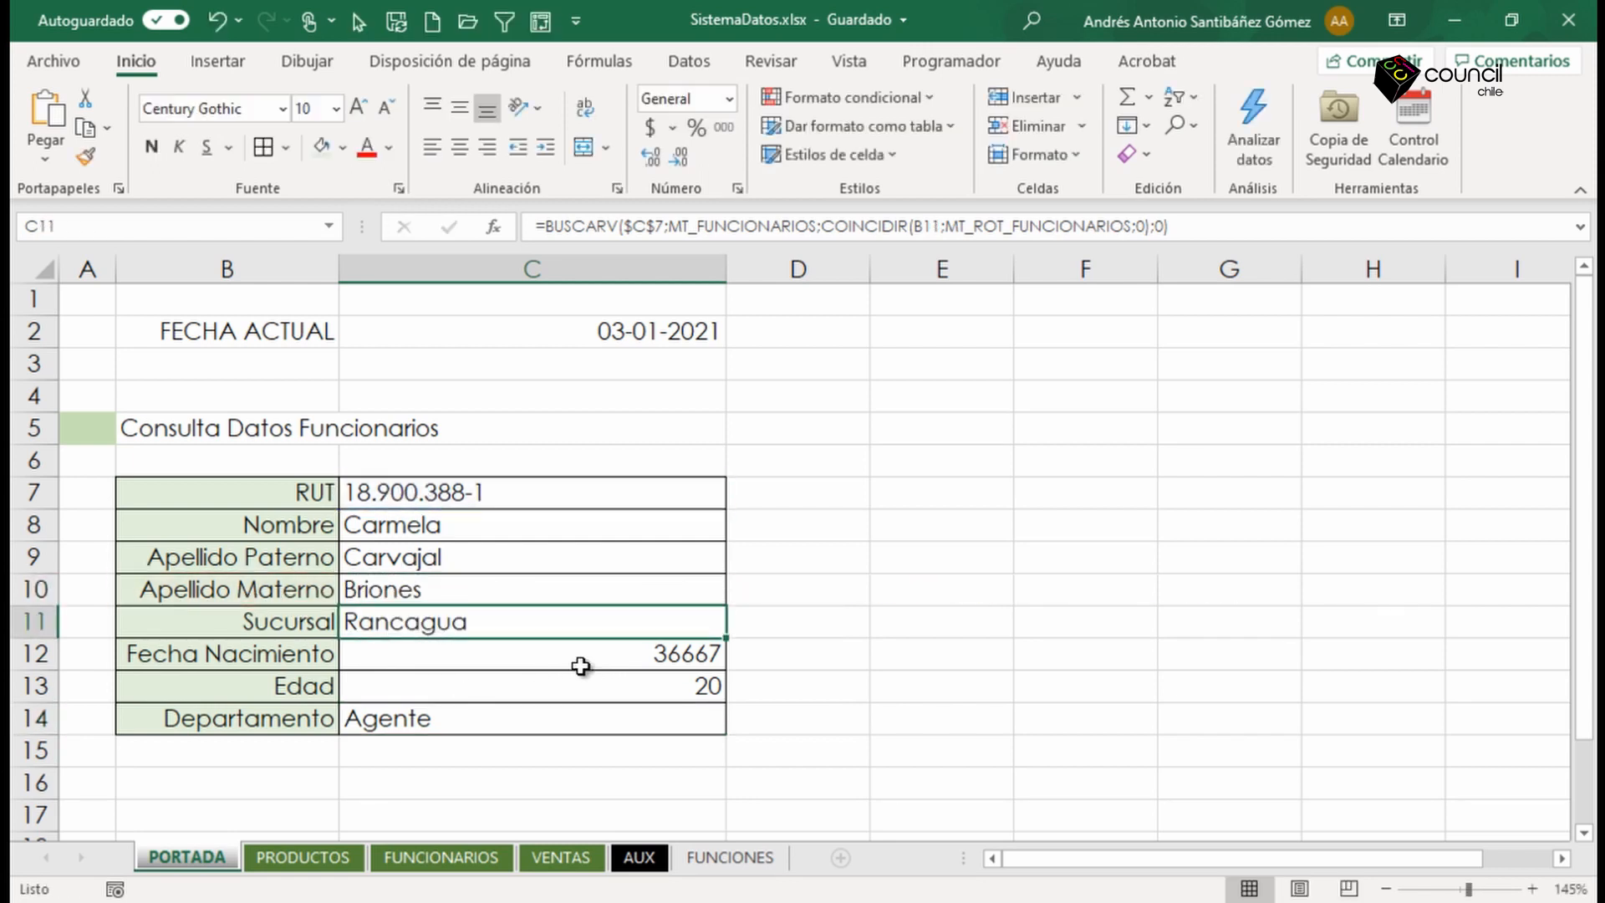
pyautogui.doubleClick(574, 652)
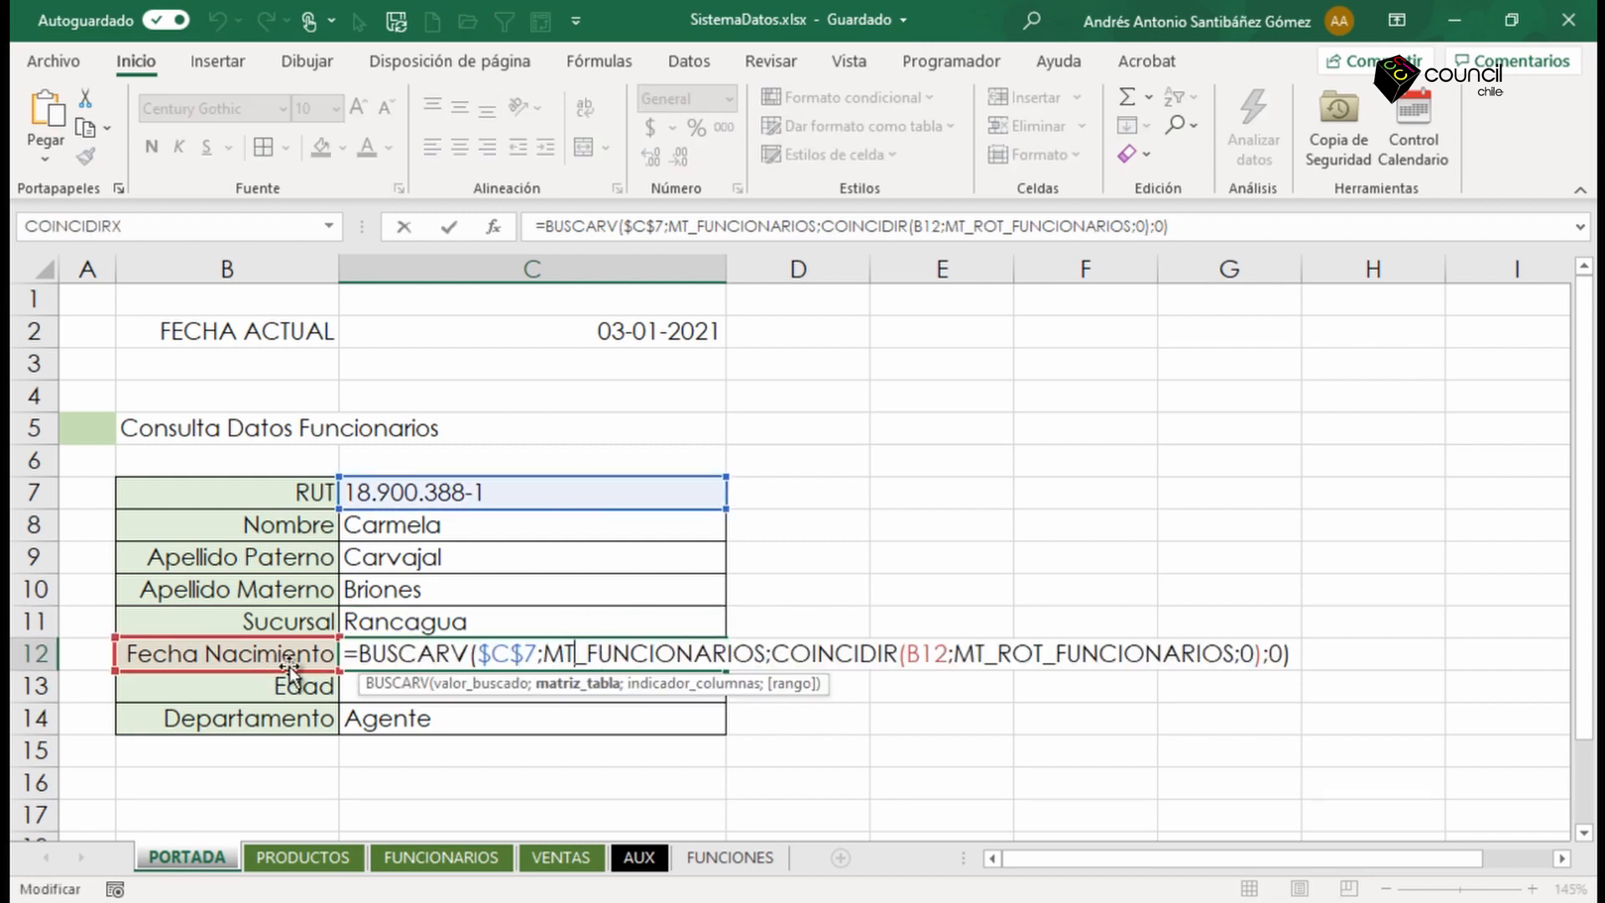
pyautogui.press('Return')
# Format the Fecha Nacimiento result in C12 as a short date (Fecha corta).
pyautogui.click(602, 648)
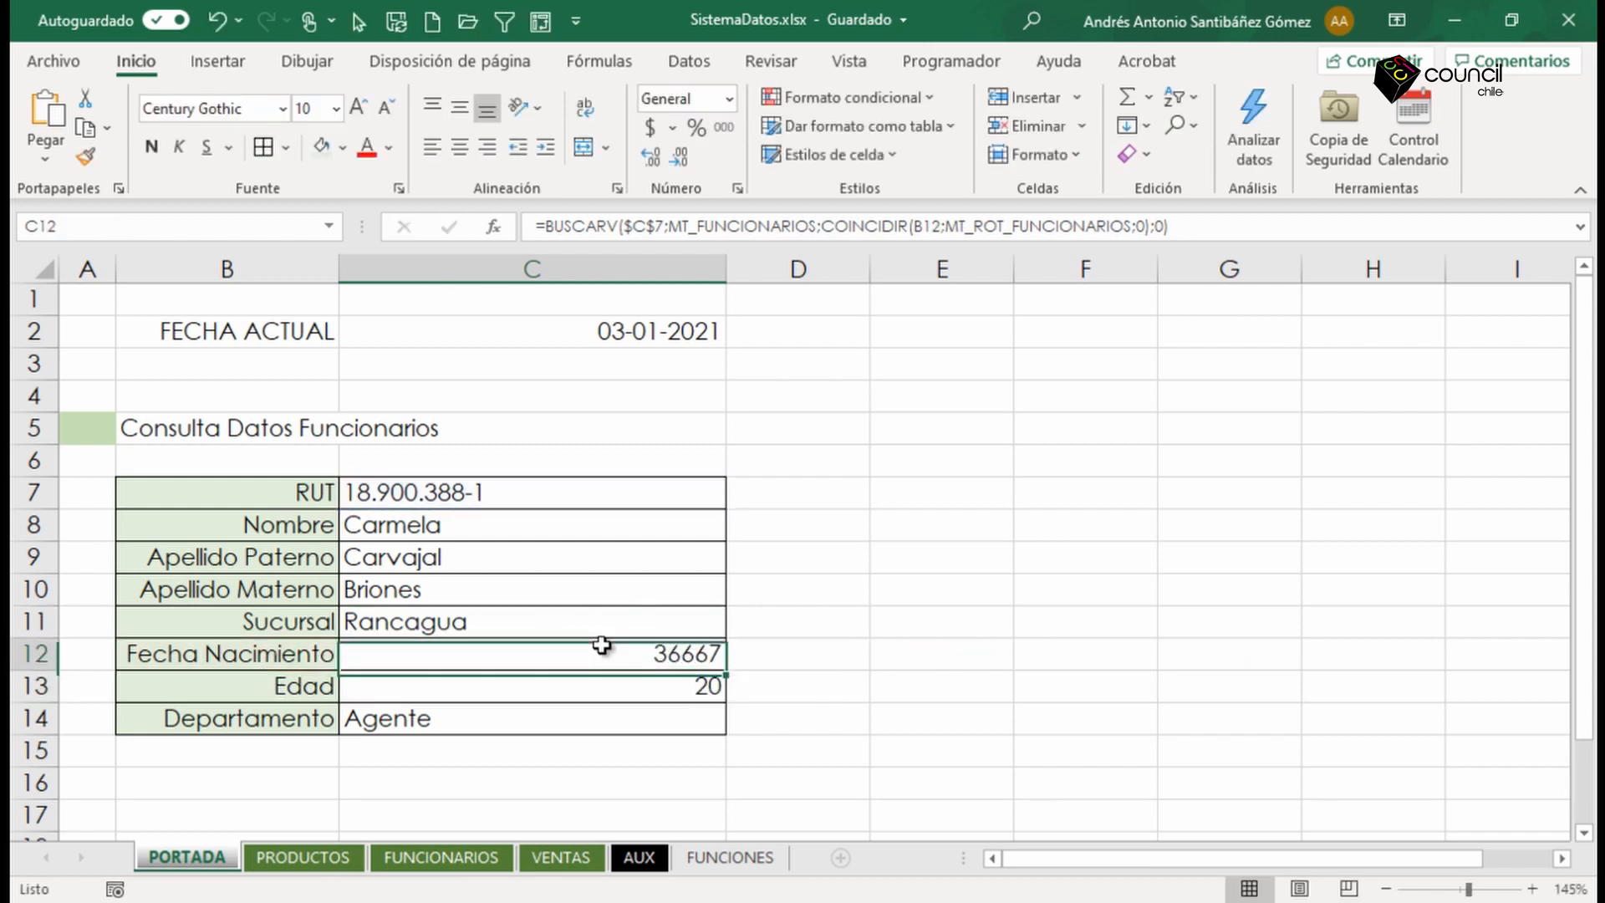
pyautogui.click(731, 99)
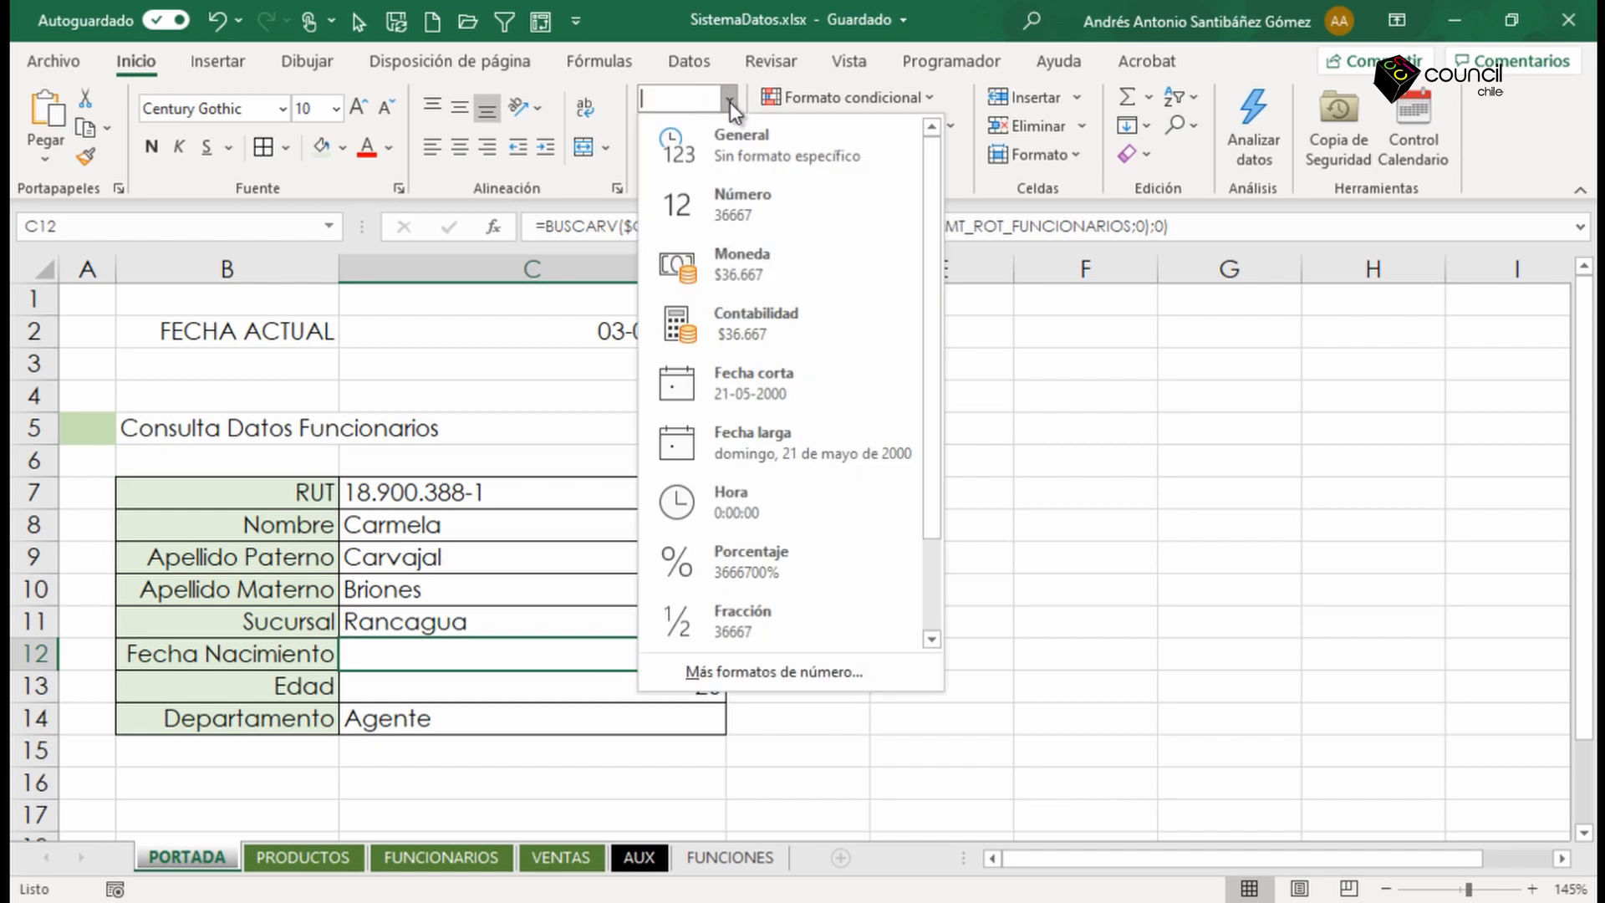
pyautogui.click(749, 386)
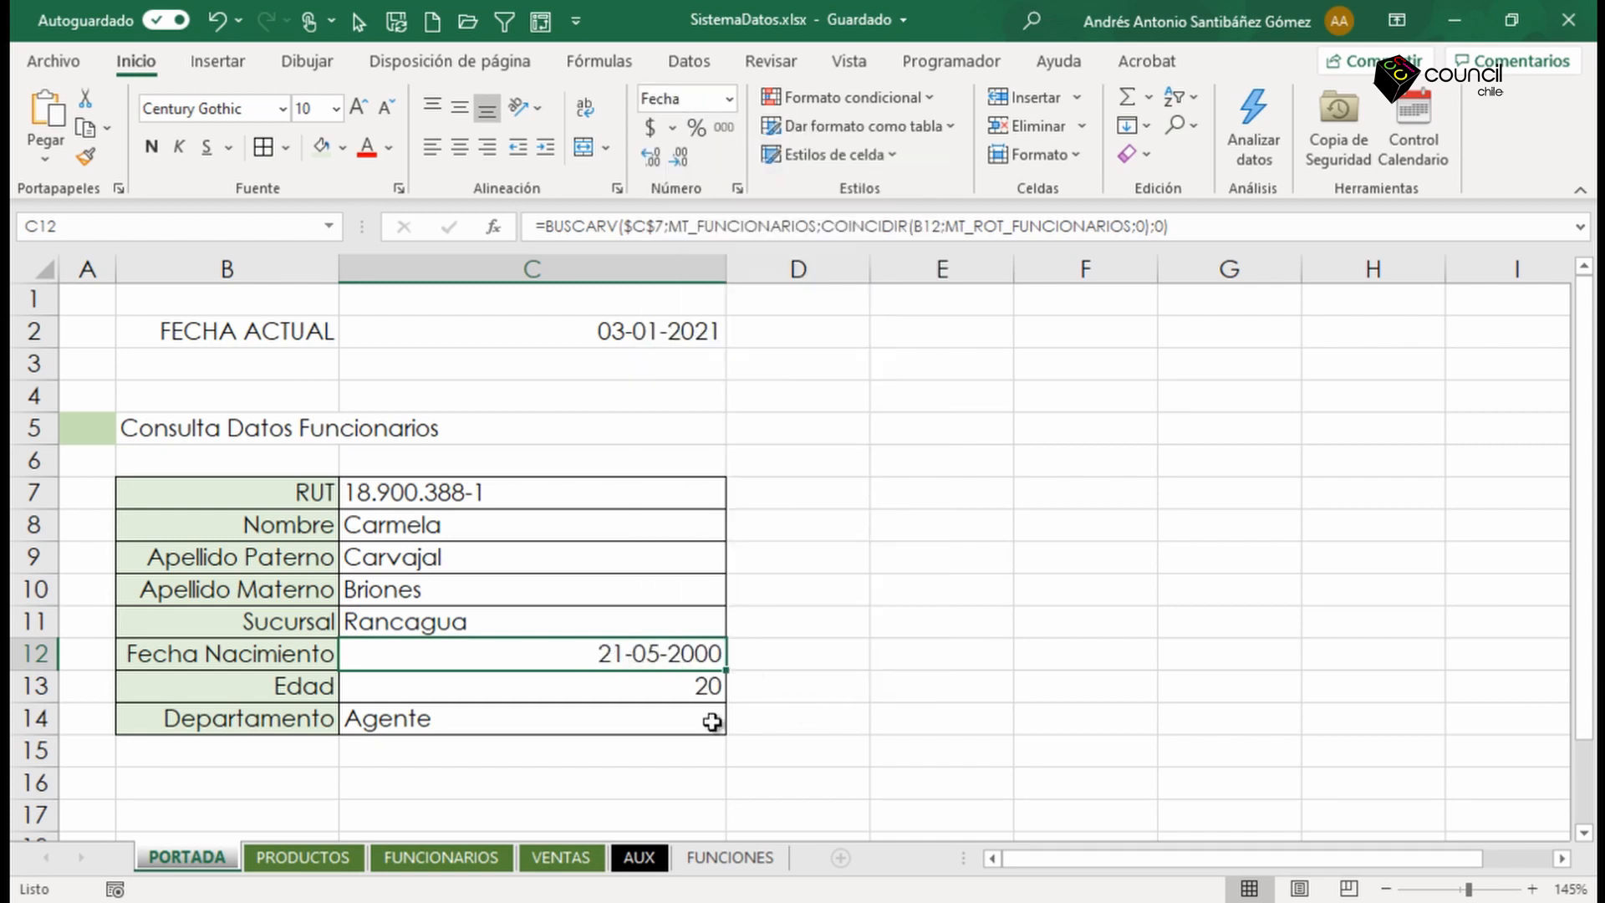
# Test the lookup by choosing the third and finally the first RUT from the dropdown list in C7.
pyautogui.click(706, 498)
pyautogui.click(737, 496)
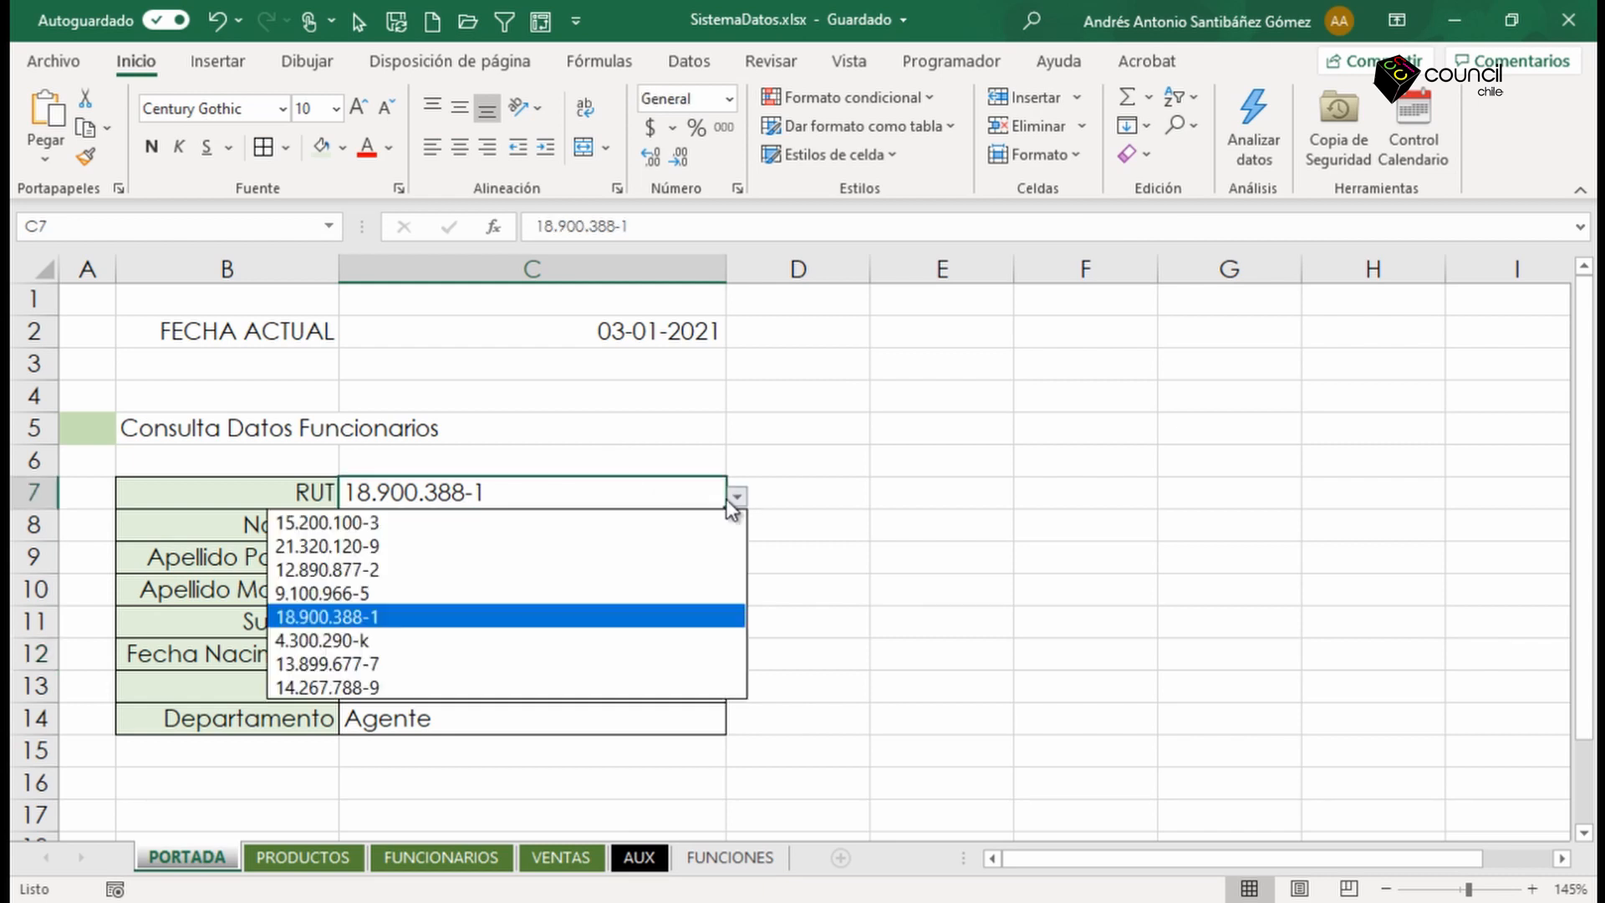
pyautogui.click(418, 563)
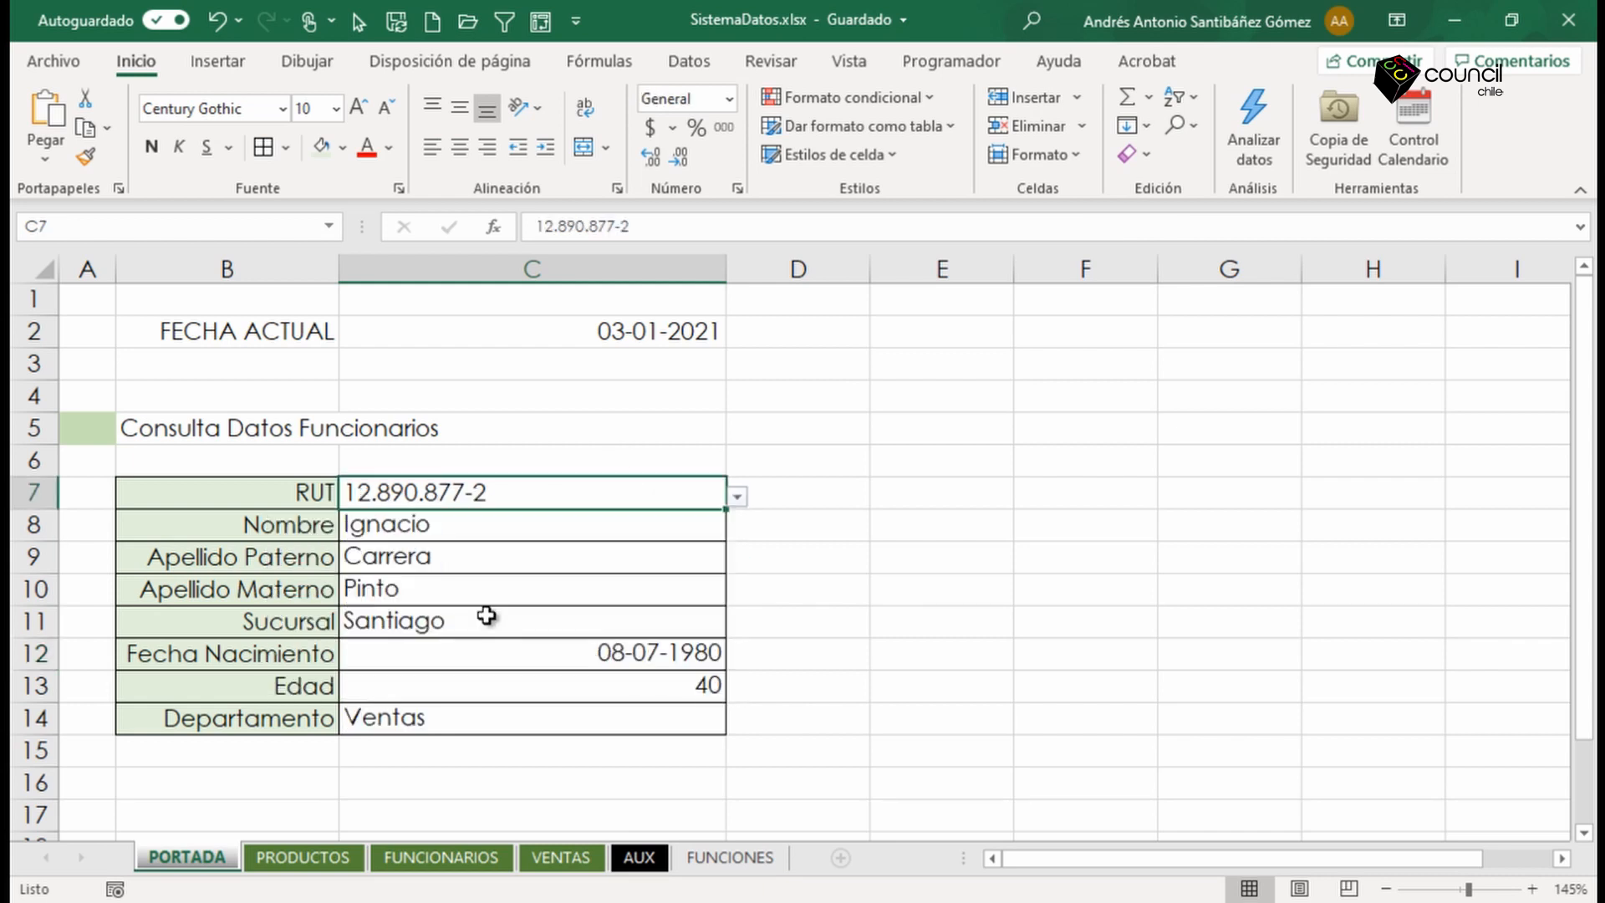
pyautogui.click(747, 495)
pyautogui.click(722, 500)
pyautogui.click(737, 496)
pyautogui.click(472, 523)
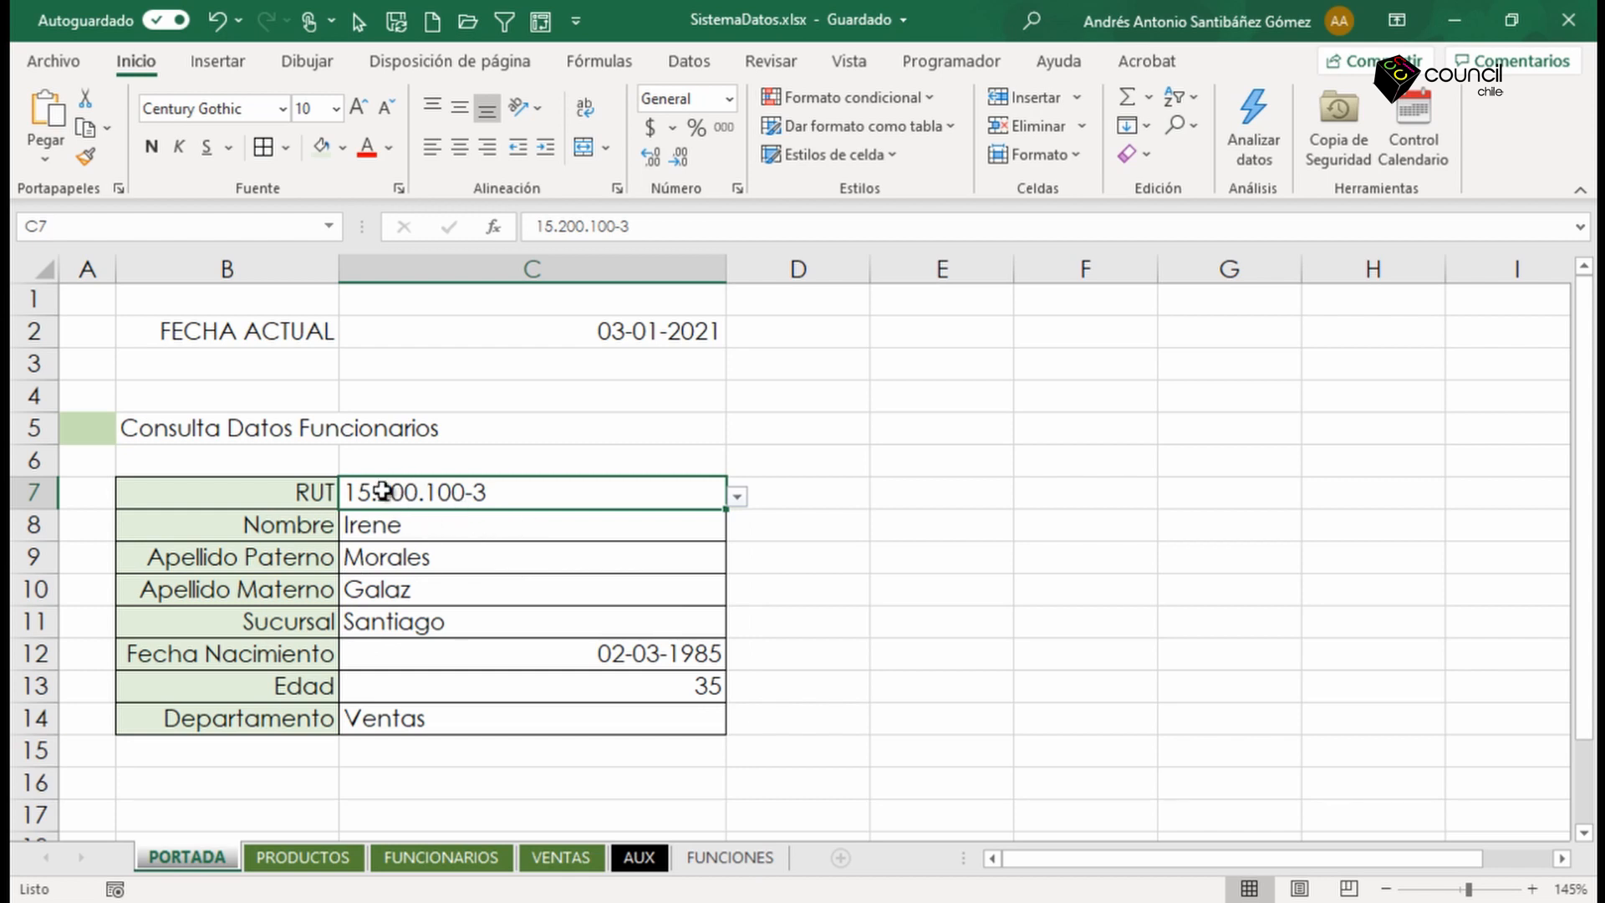
# Compare the labels in column B of PORTADA with the header row B5:I5 on FUNCIONARIOS.
pyautogui.moveTo(314, 520); pyautogui.dragTo(294, 716)
pyautogui.click(479, 864)
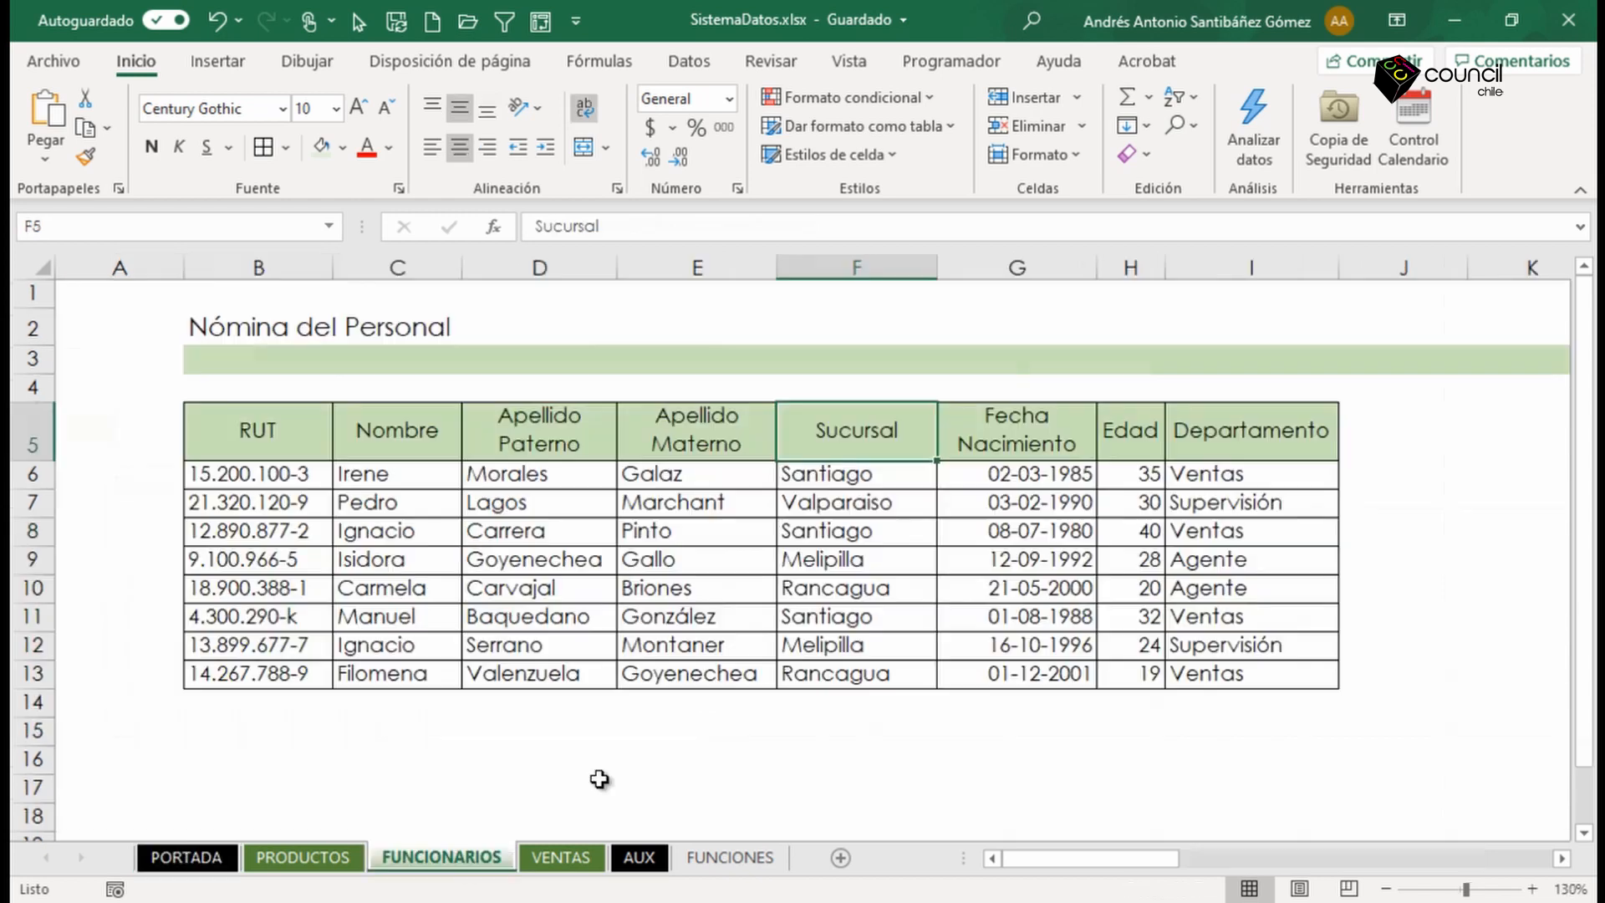
pyautogui.moveTo(281, 428); pyautogui.dragTo(1266, 439)
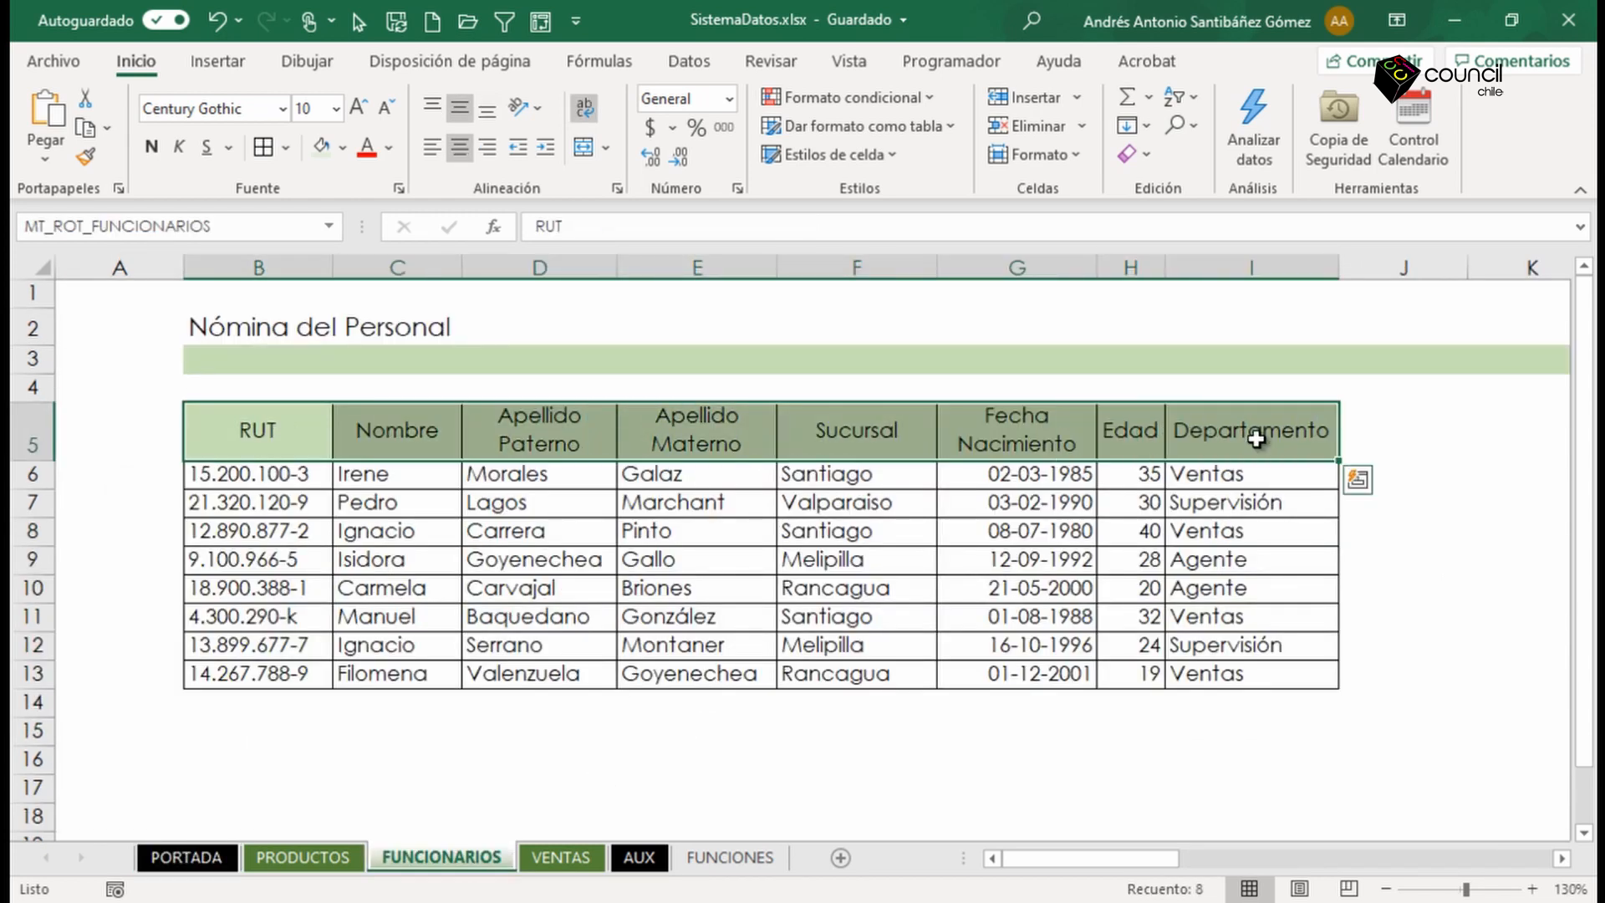
pyautogui.click(203, 857)
pyautogui.click(283, 591)
pyautogui.click(287, 494)
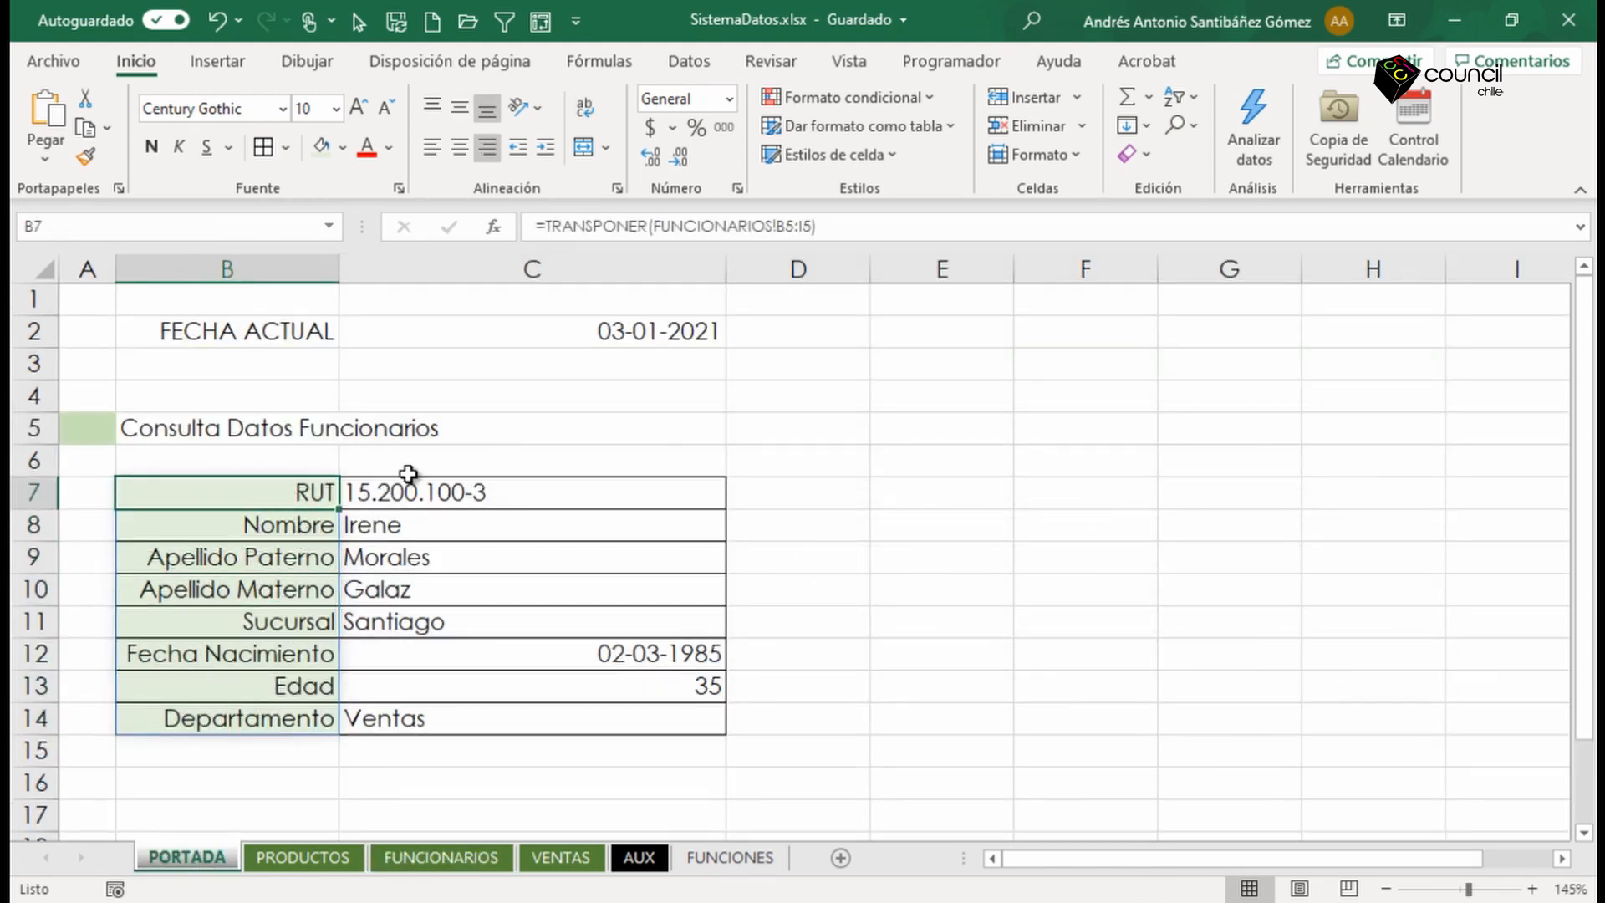
# Change the first column header in B5 of the FUNCIONARIOS sheet to "Rut".
pyautogui.click(468, 857)
pyautogui.click(286, 451)
pyautogui.write('Rut')
pyautogui.press('Tab')
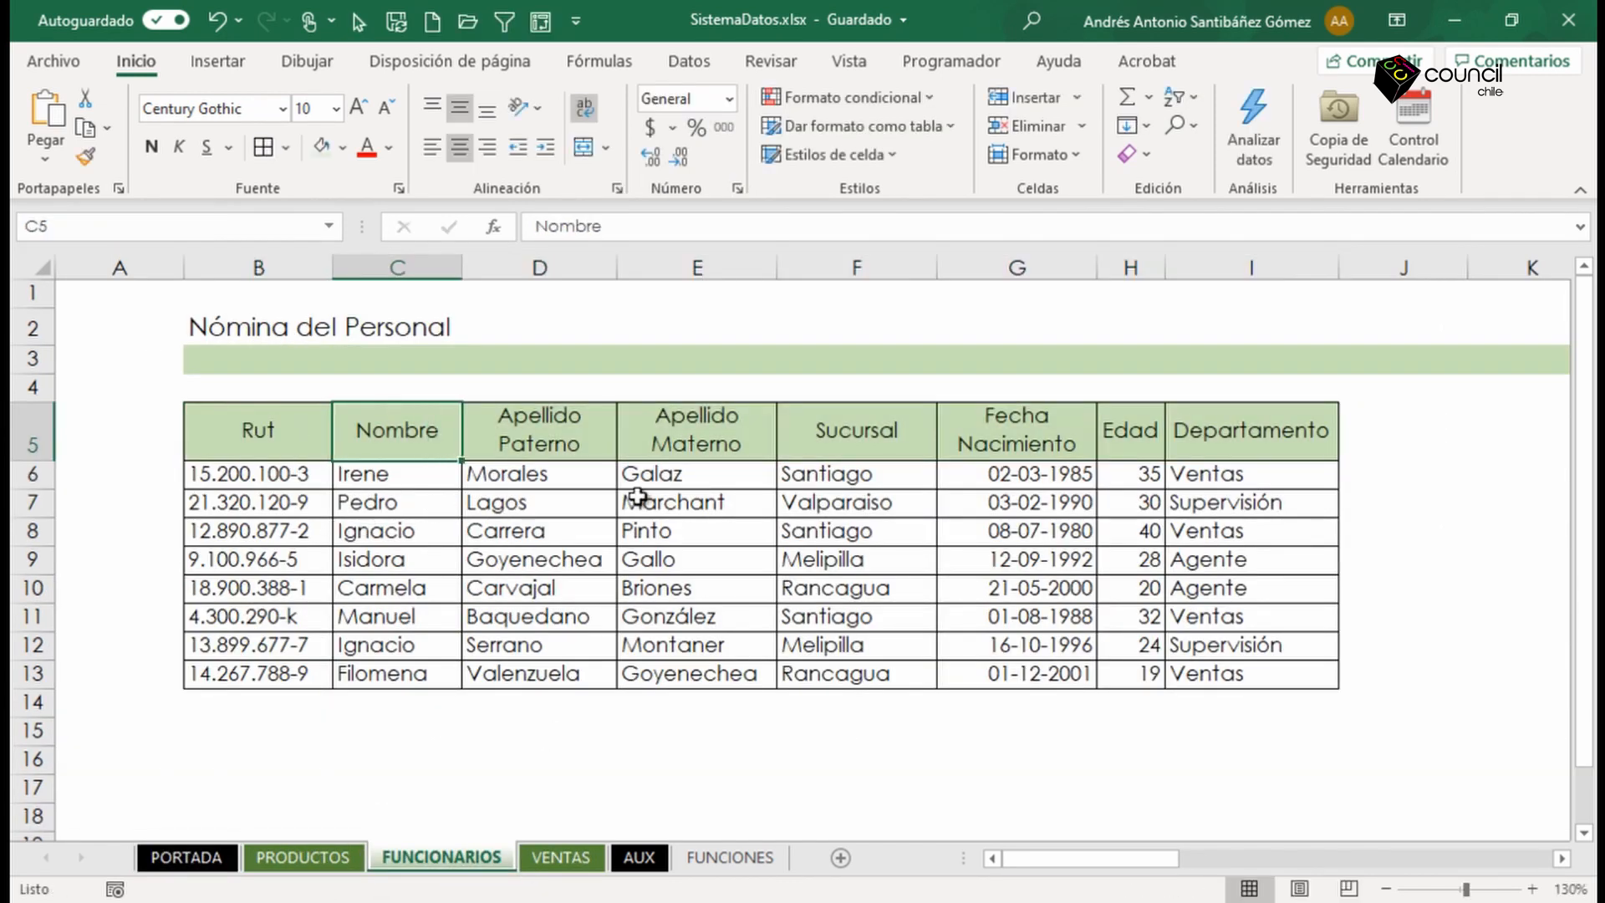
# Shorten the Sucursal header in F5 of FUNCIONARIOS to "Suc." and check the linked label and result in row 11 of PORTADA.
pyautogui.click(871, 430)
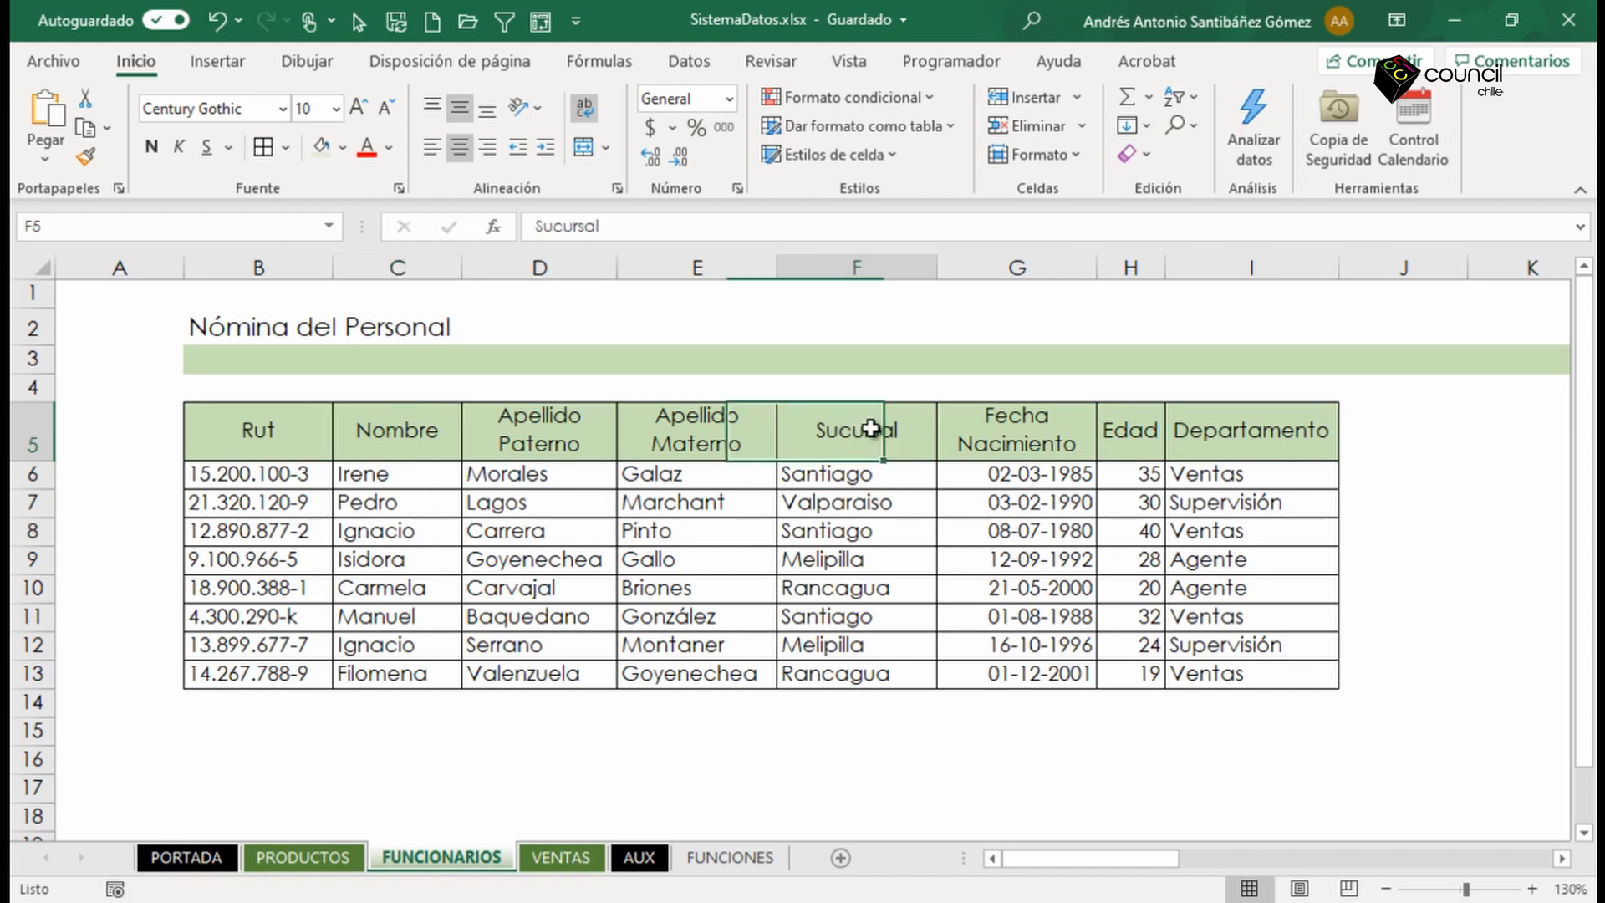
pyautogui.doubleClick(873, 431)
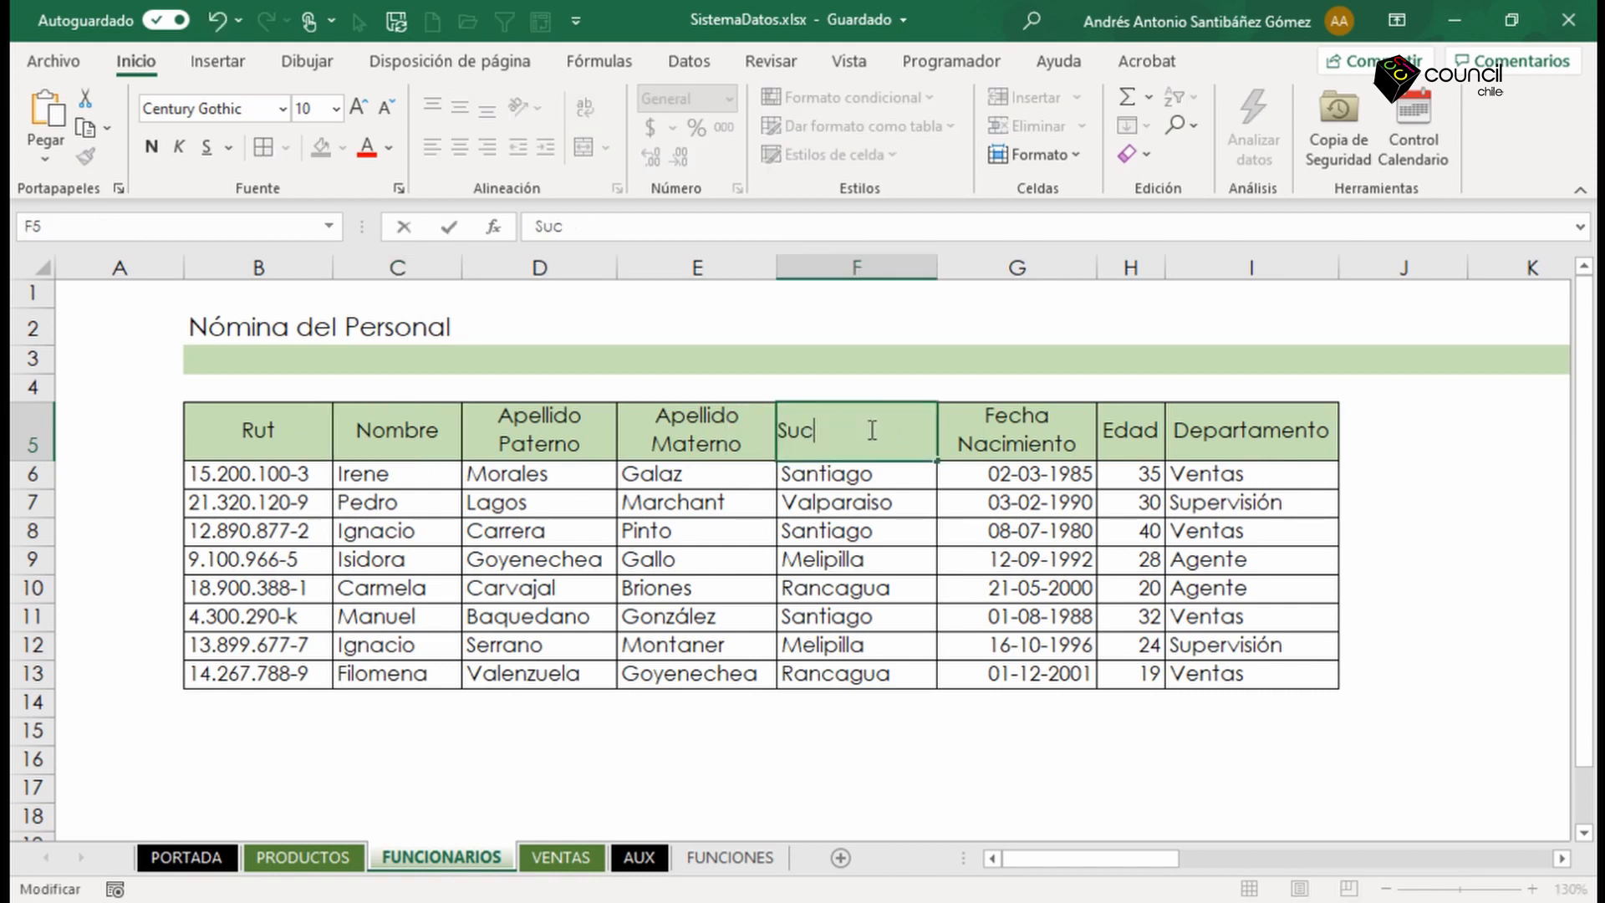
pyautogui.press('Return')
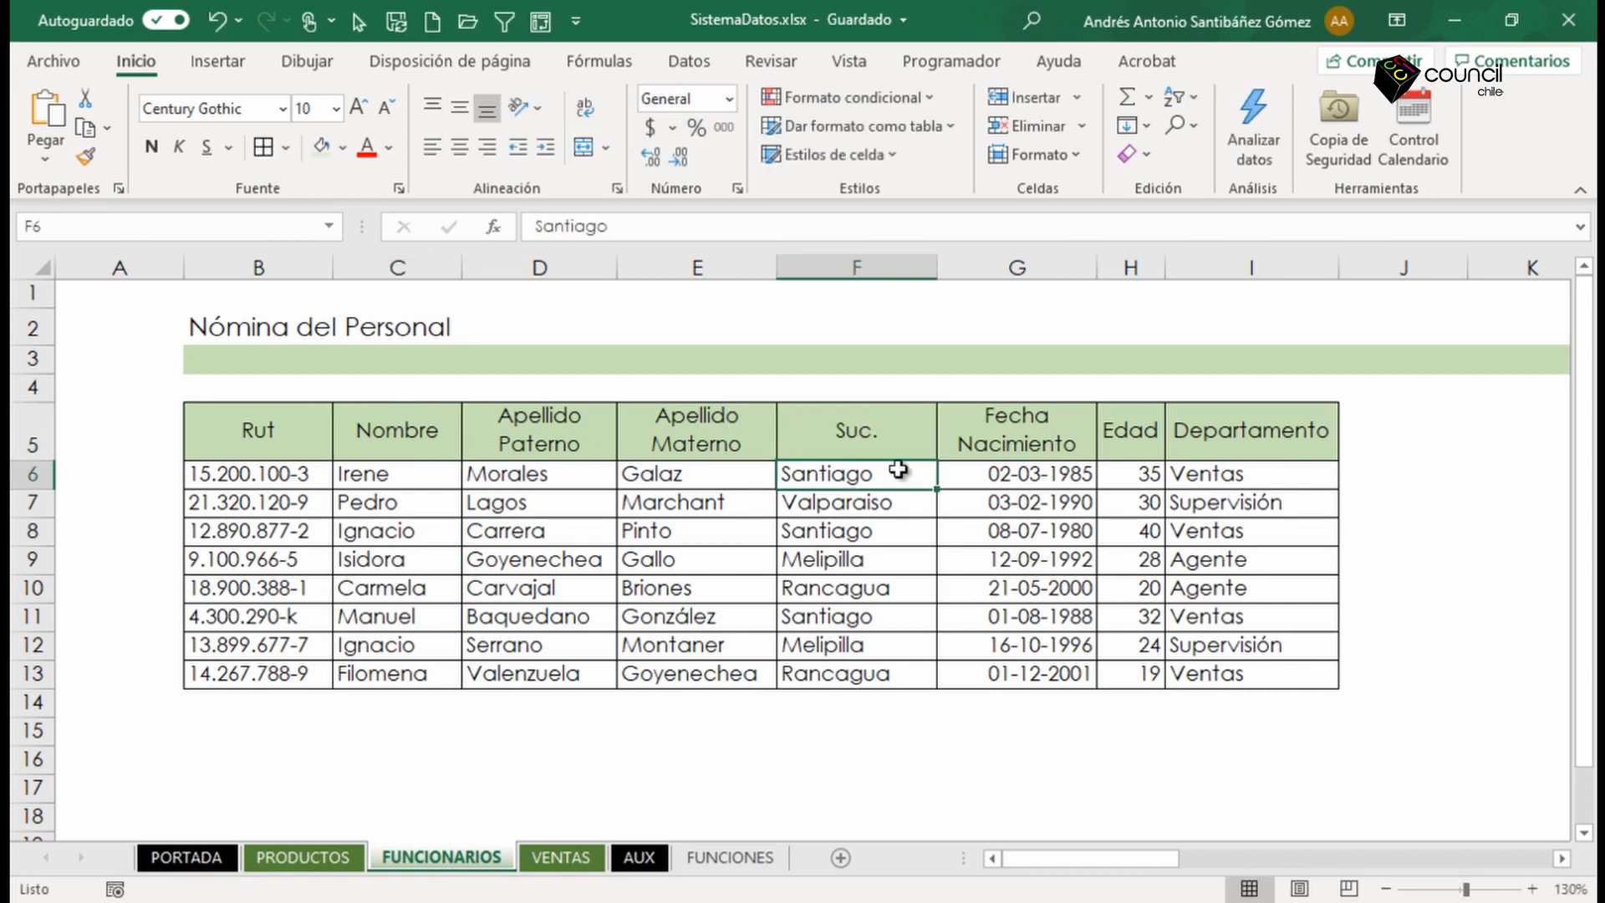
pyautogui.click(222, 856)
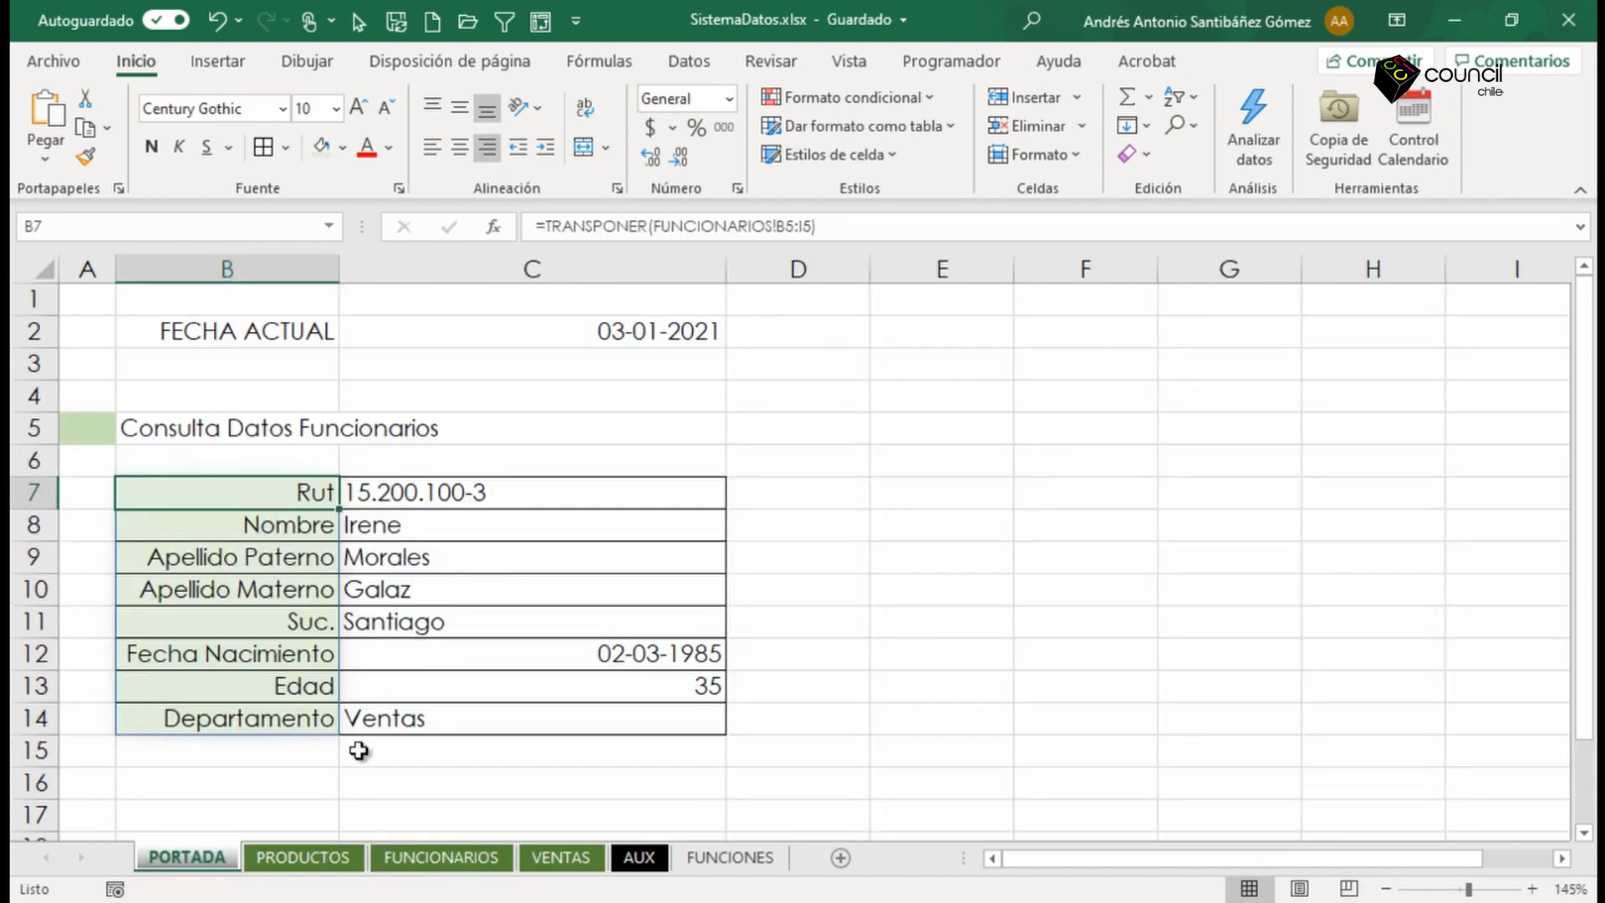
pyautogui.click(237, 623)
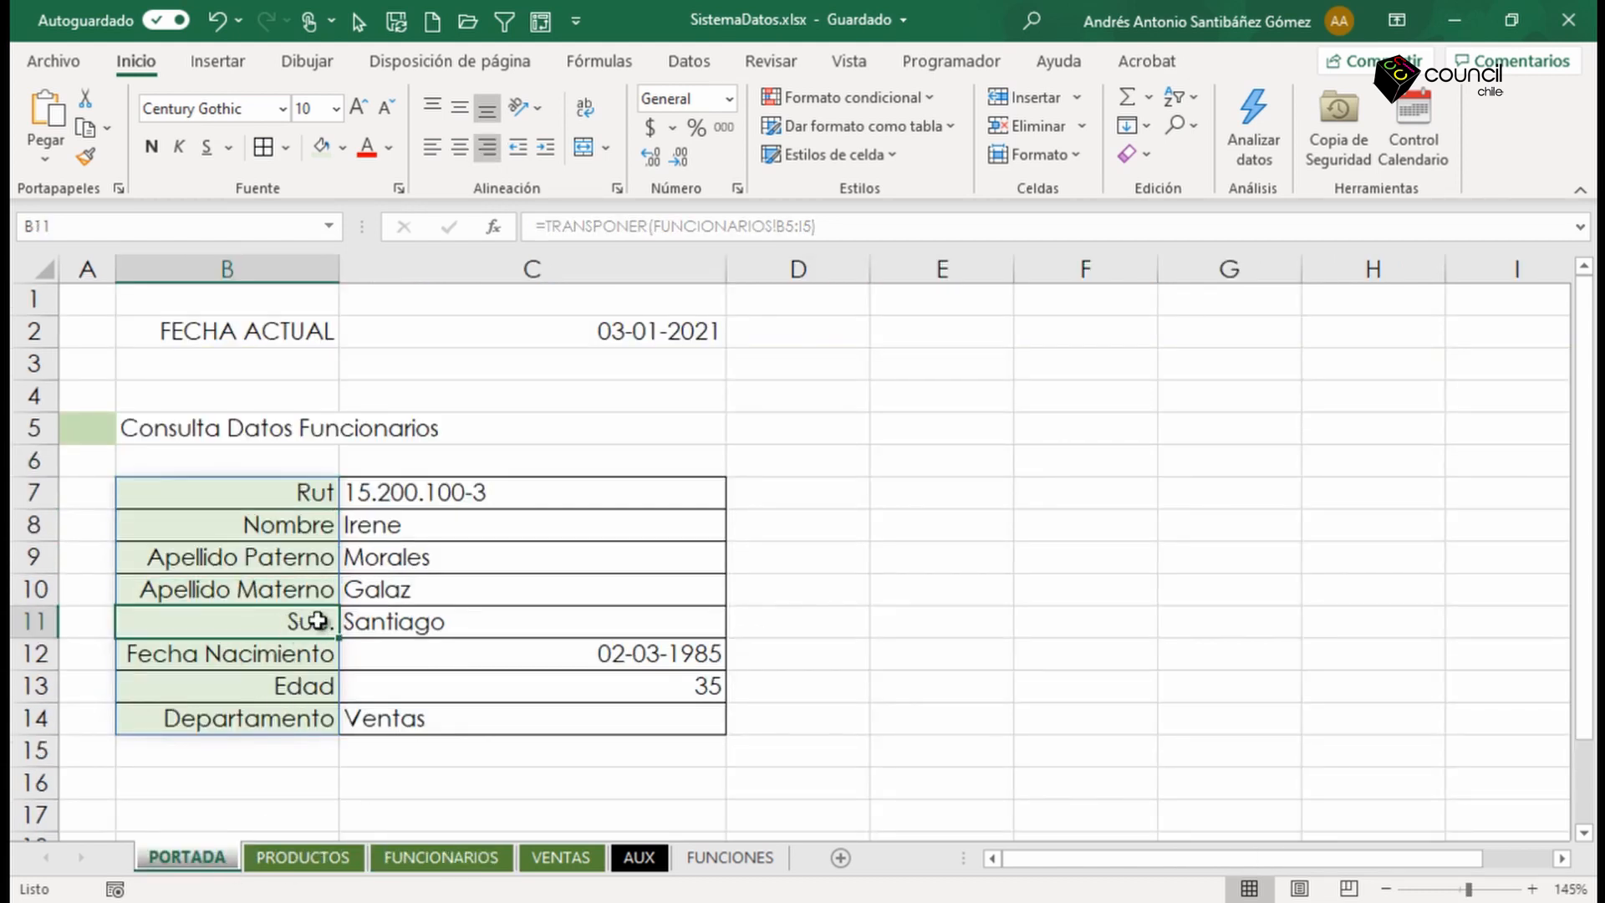
pyautogui.click(419, 620)
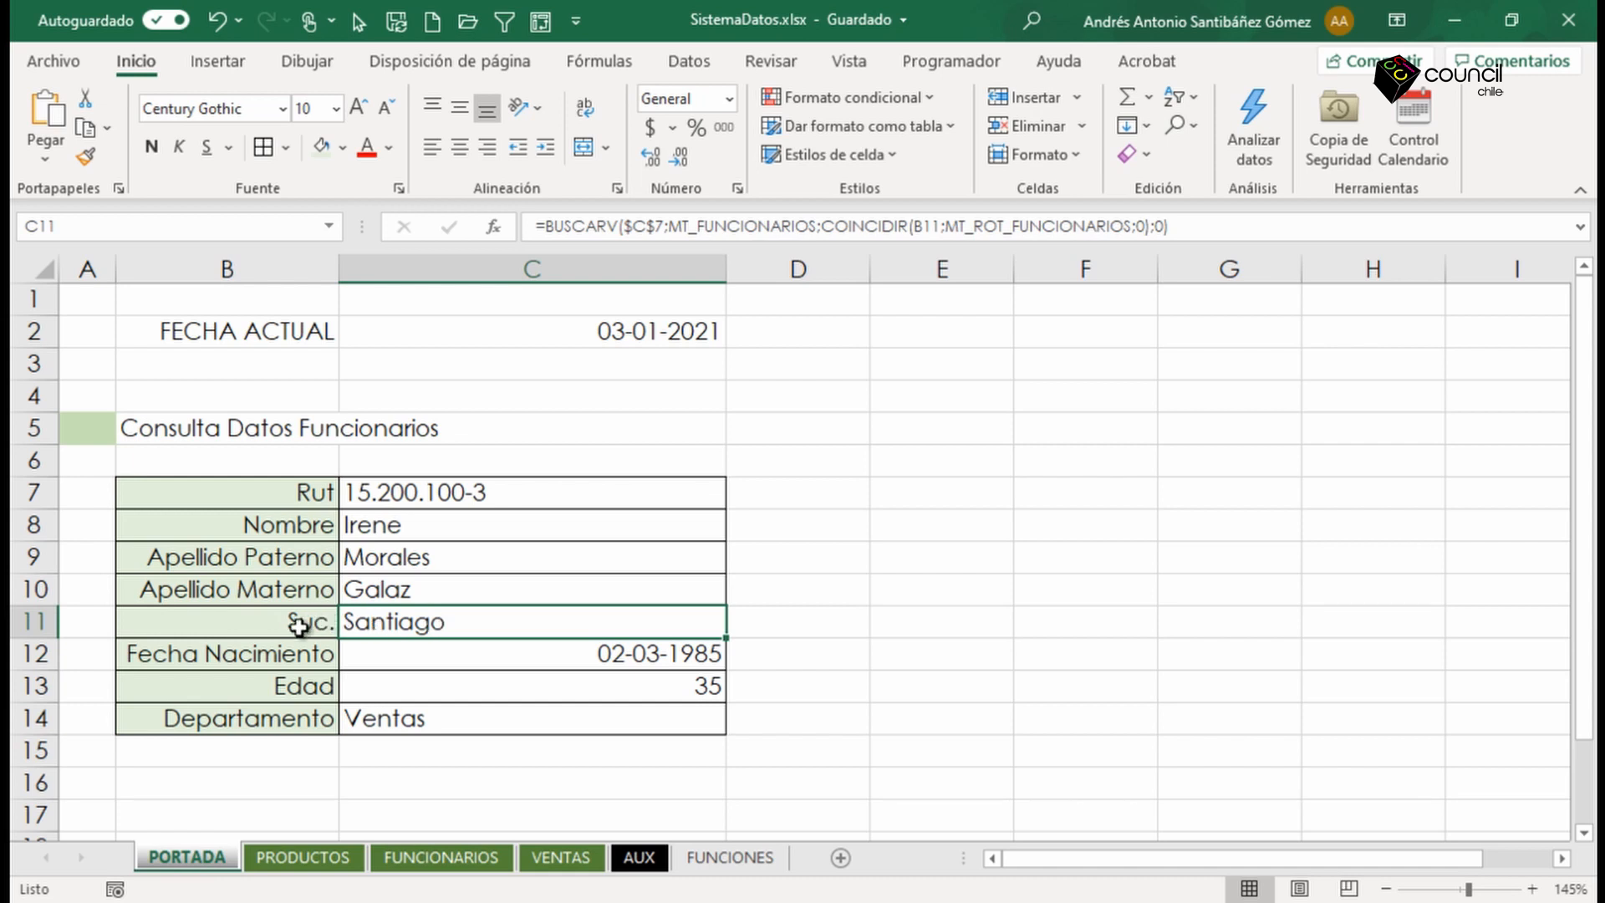
# Set the header in F5 of FUNCIONARIOS back to "Sucursal" and check the matching row 11 on PORTADA.
pyautogui.click(451, 859)
pyautogui.click(828, 433)
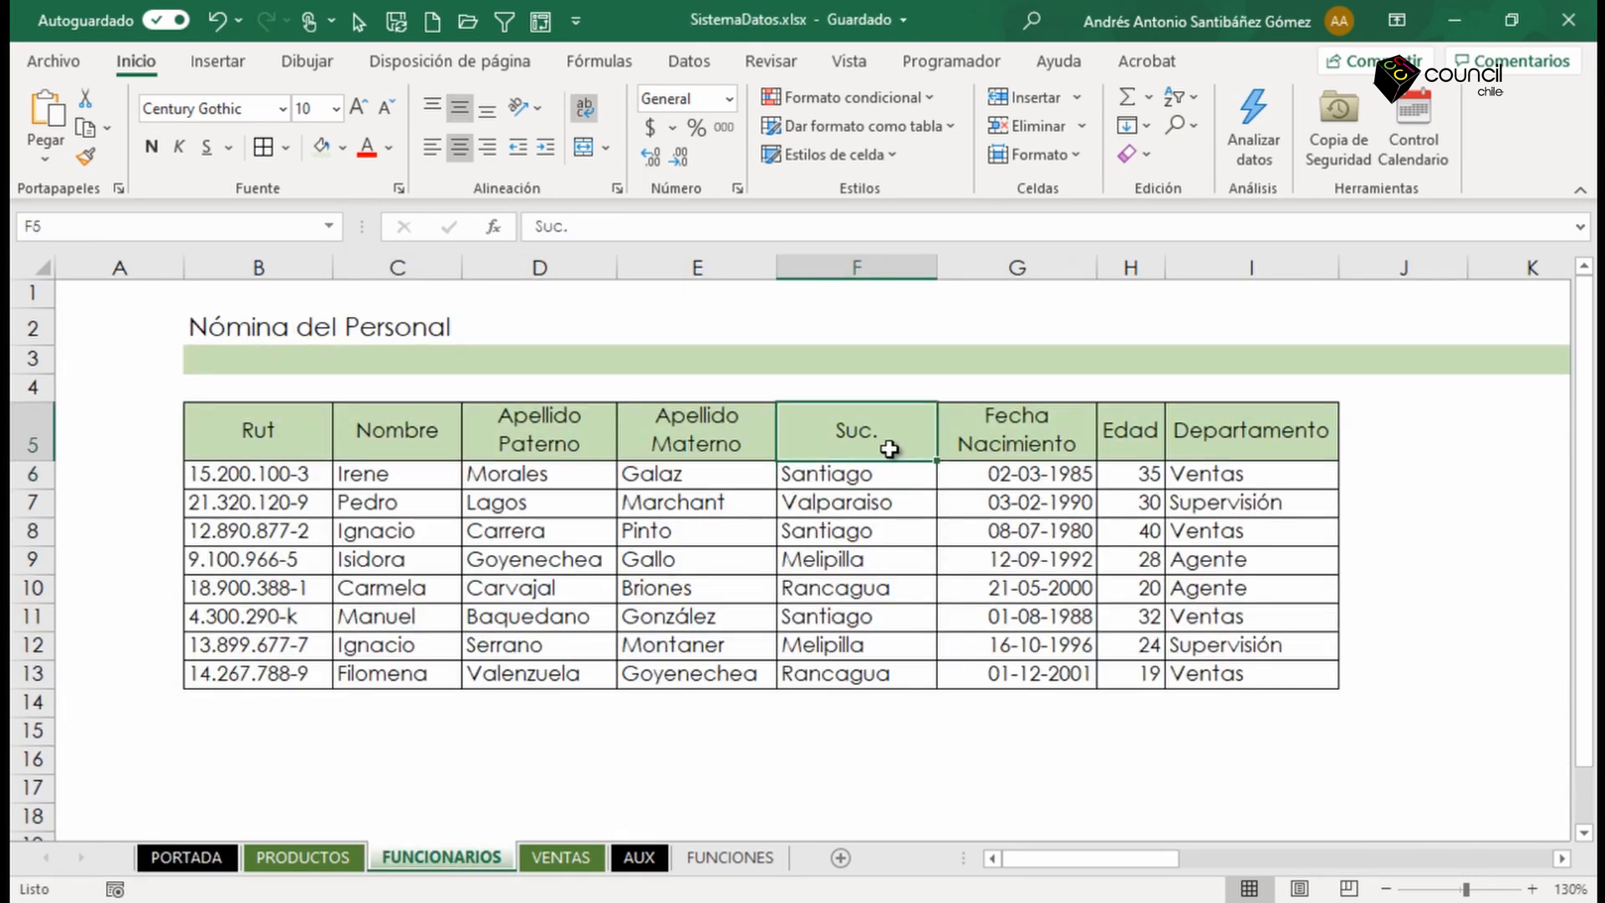
pyautogui.write('Suc')
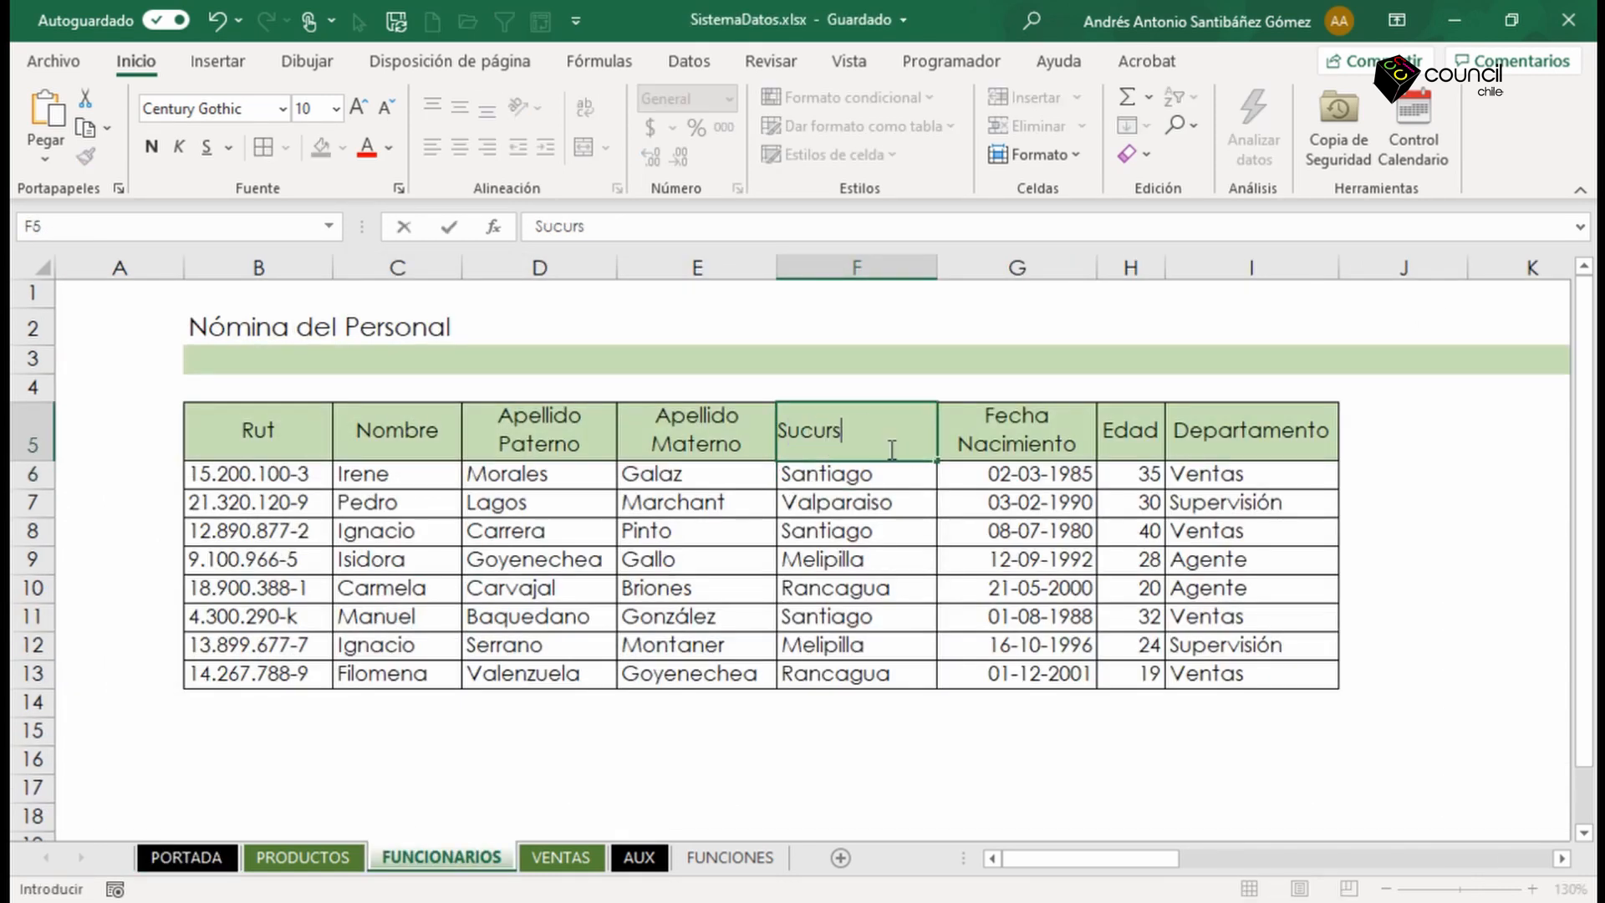
pyautogui.press('Return')
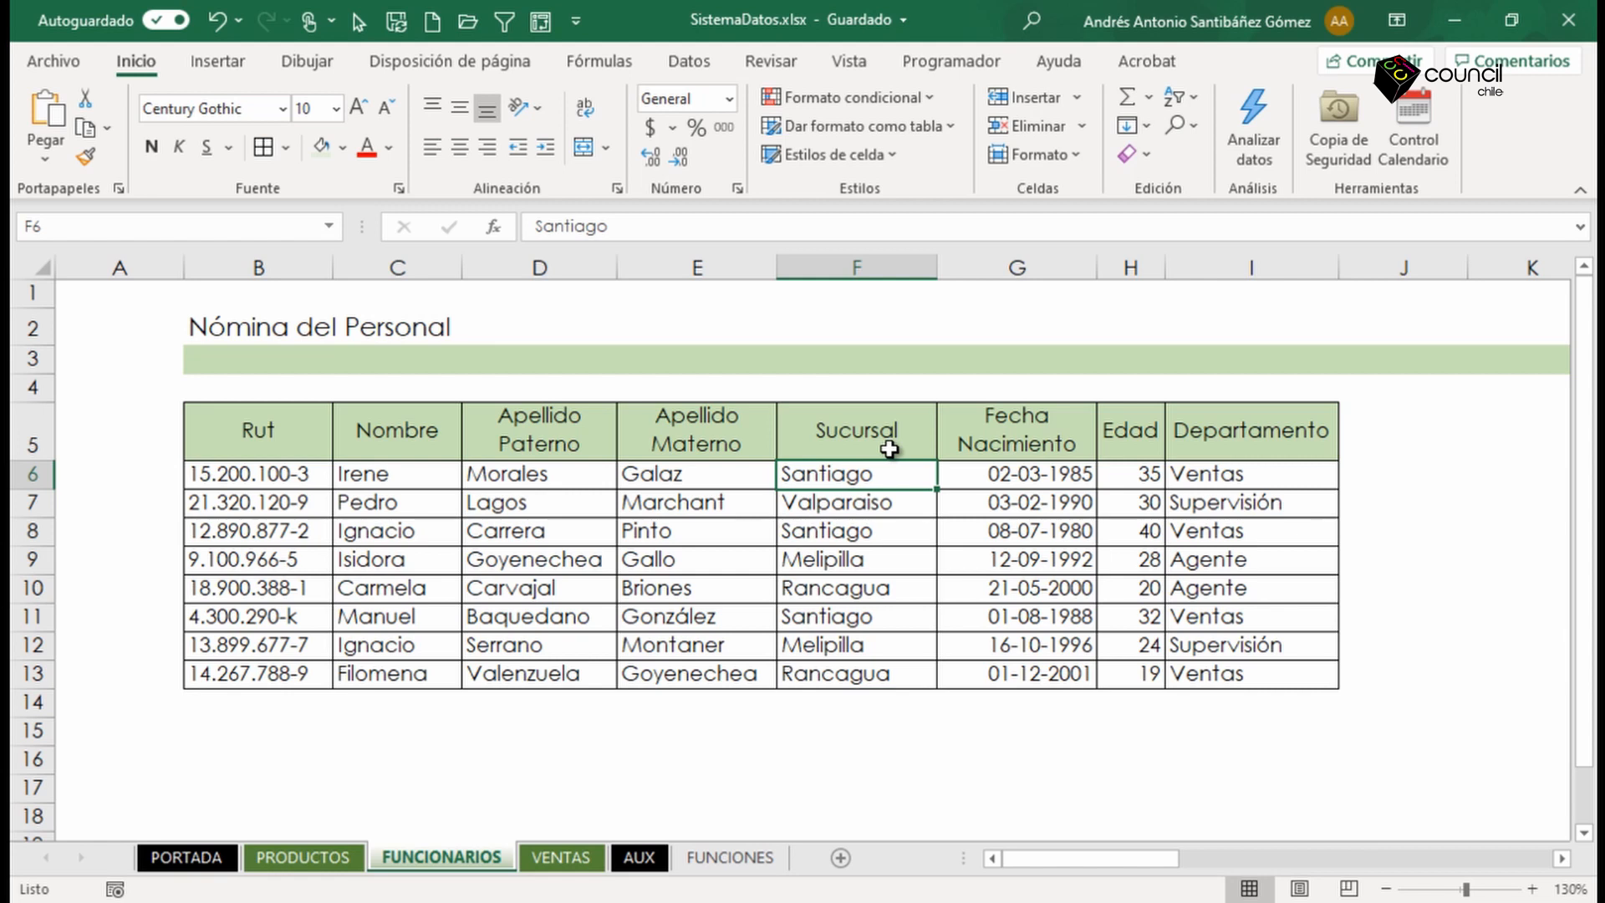
pyautogui.click(213, 859)
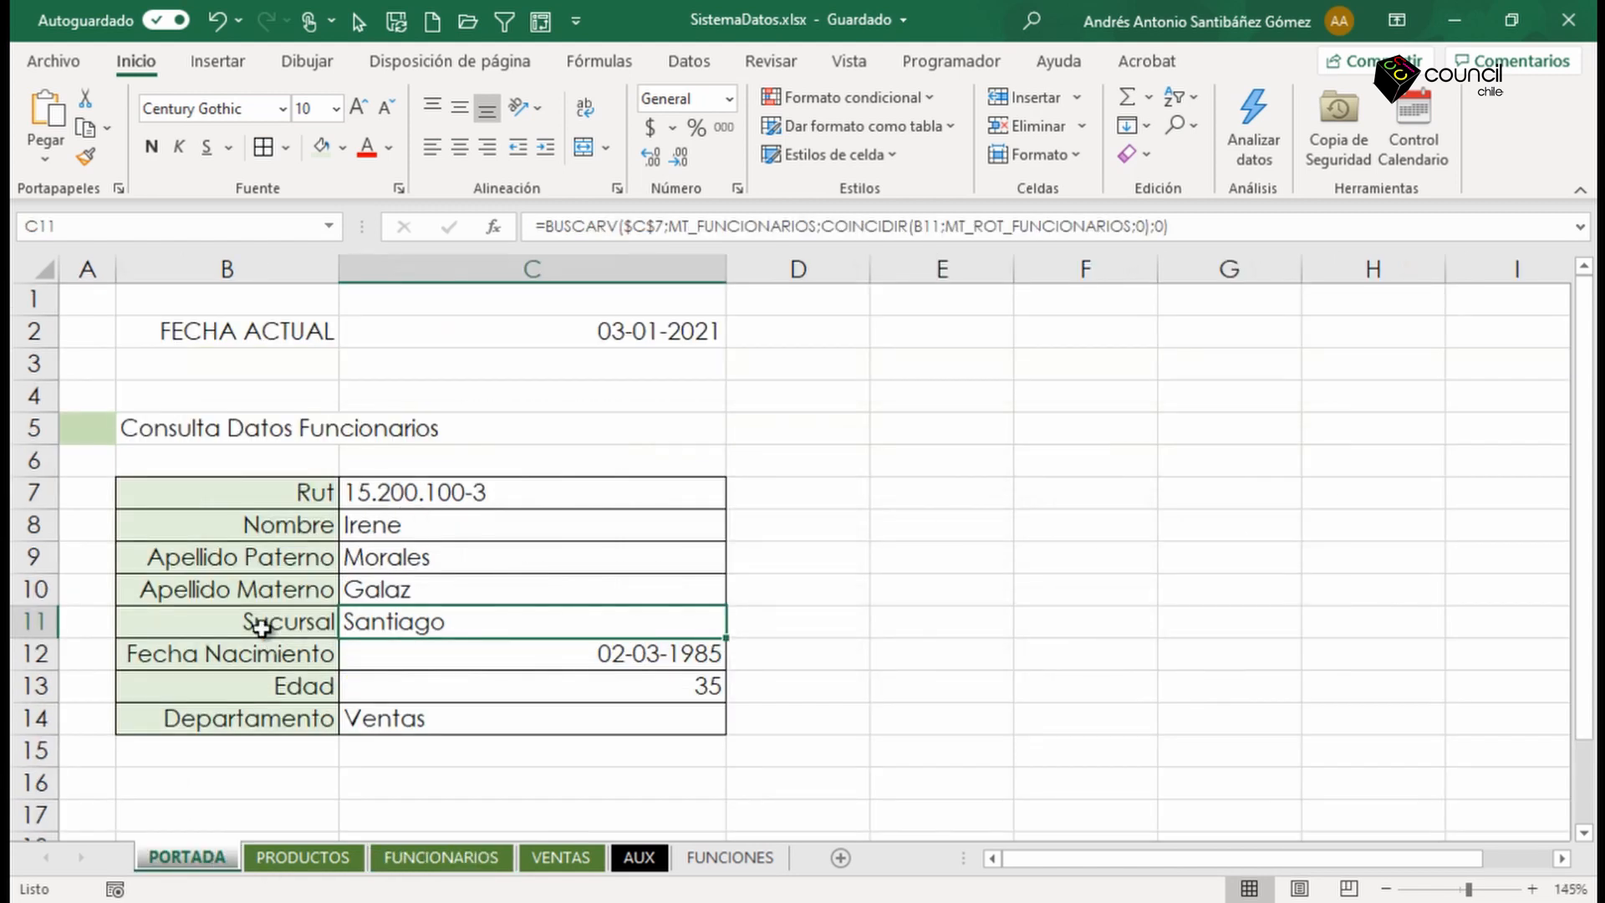
pyautogui.moveTo(262, 625); pyautogui.dragTo(623, 633)
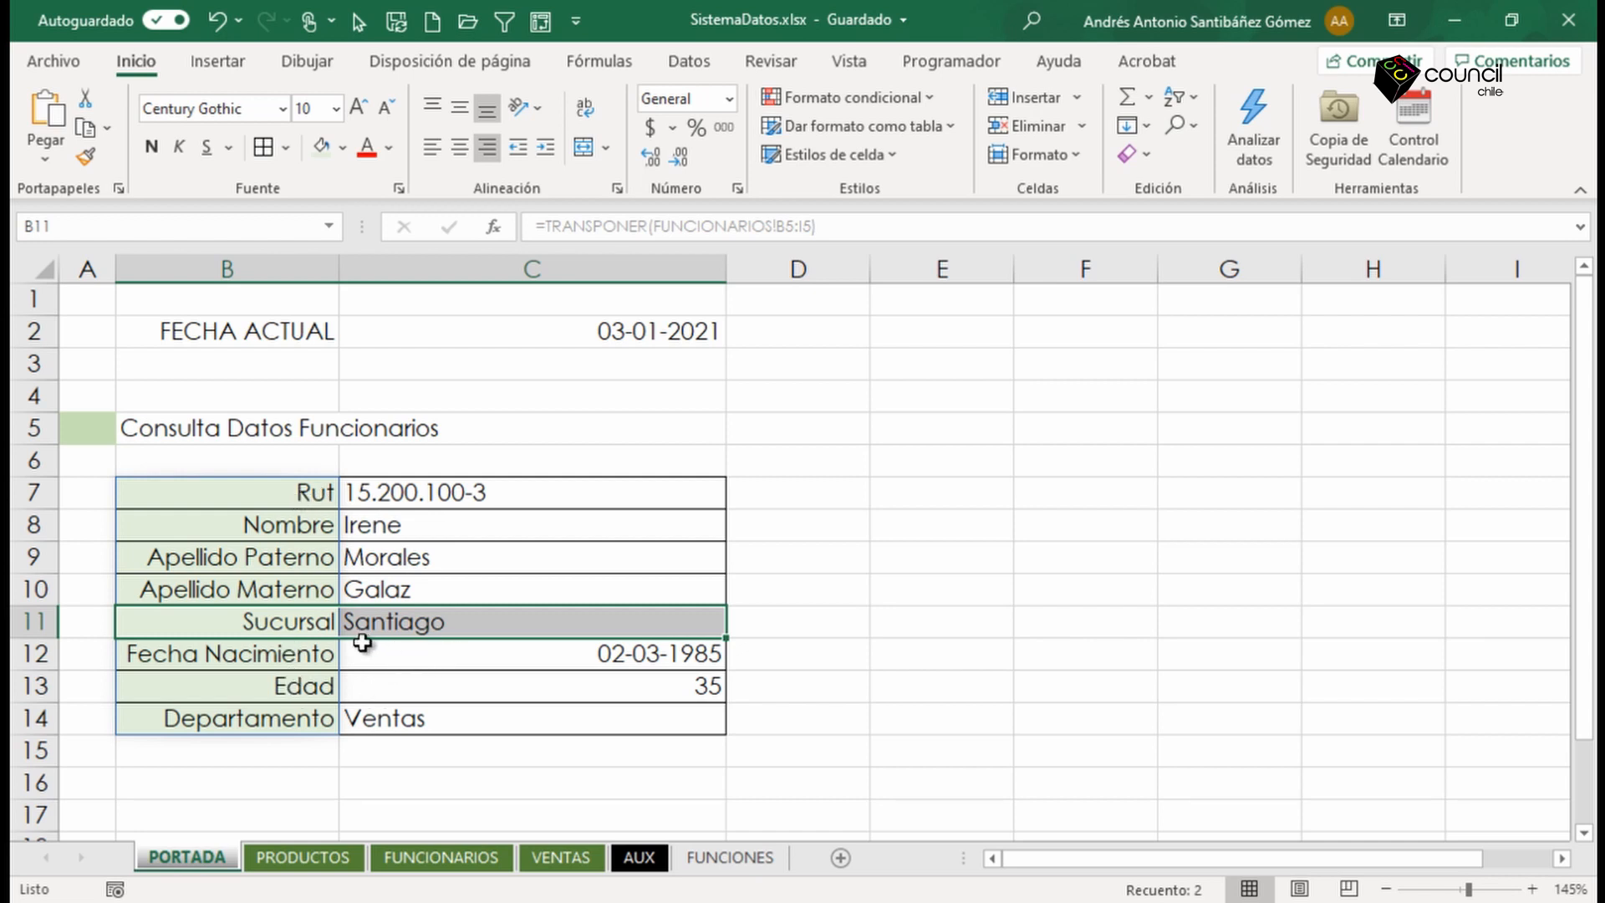
# Examine where the FUNCIONARIOS table could grow, highlighting row 9, column E and the empty range J5:J13 beside Departamento.
pyautogui.click(424, 858)
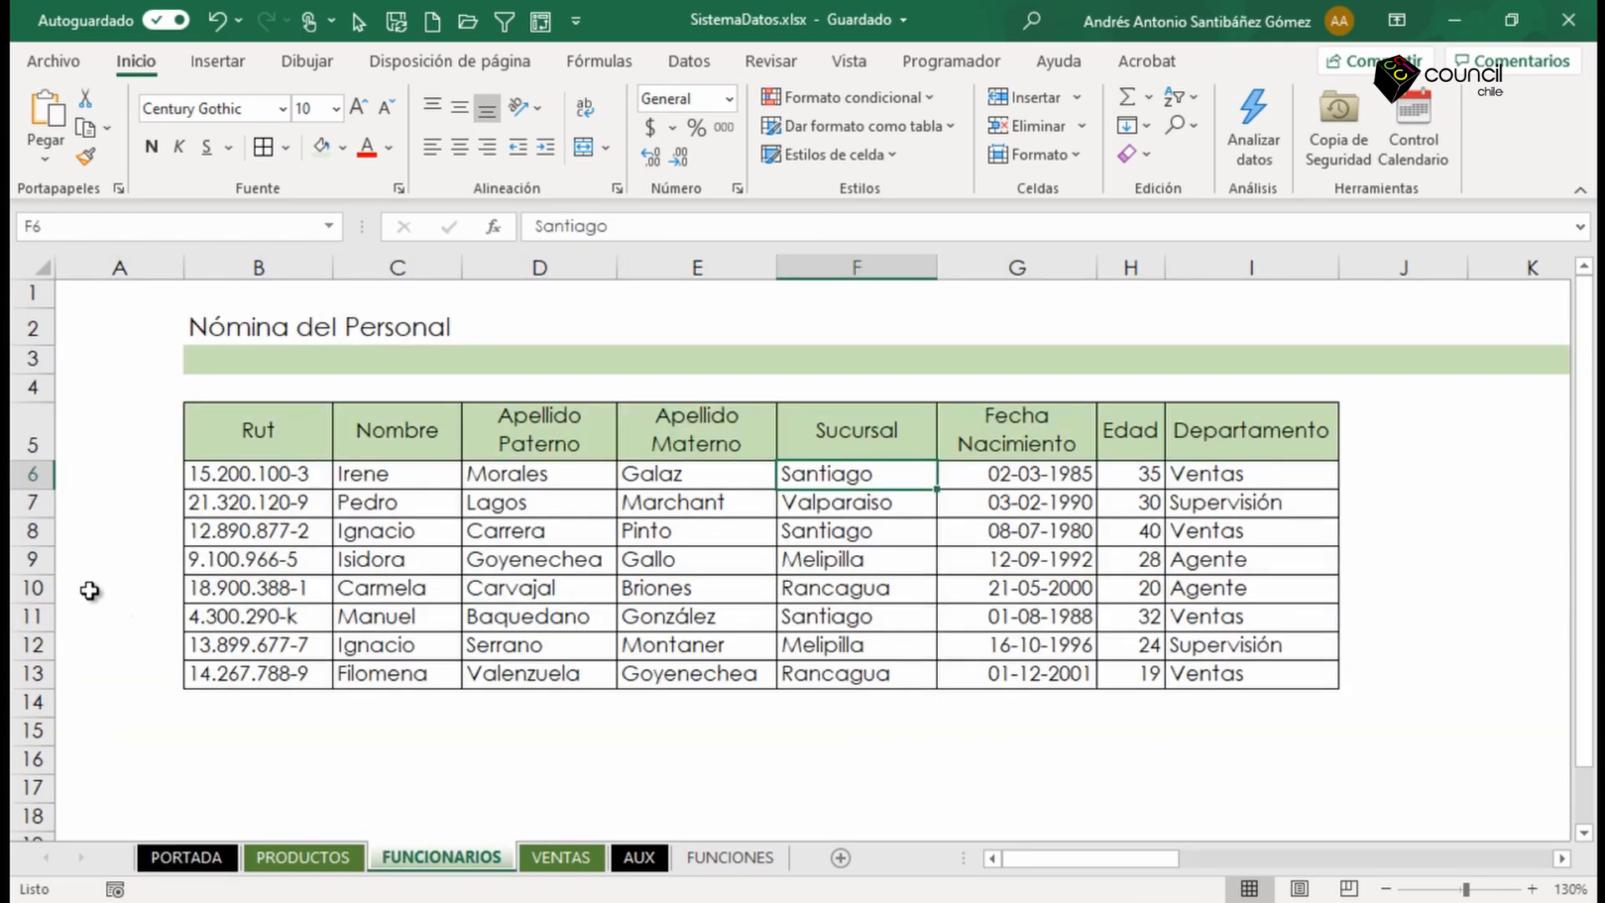
pyautogui.click(34, 560)
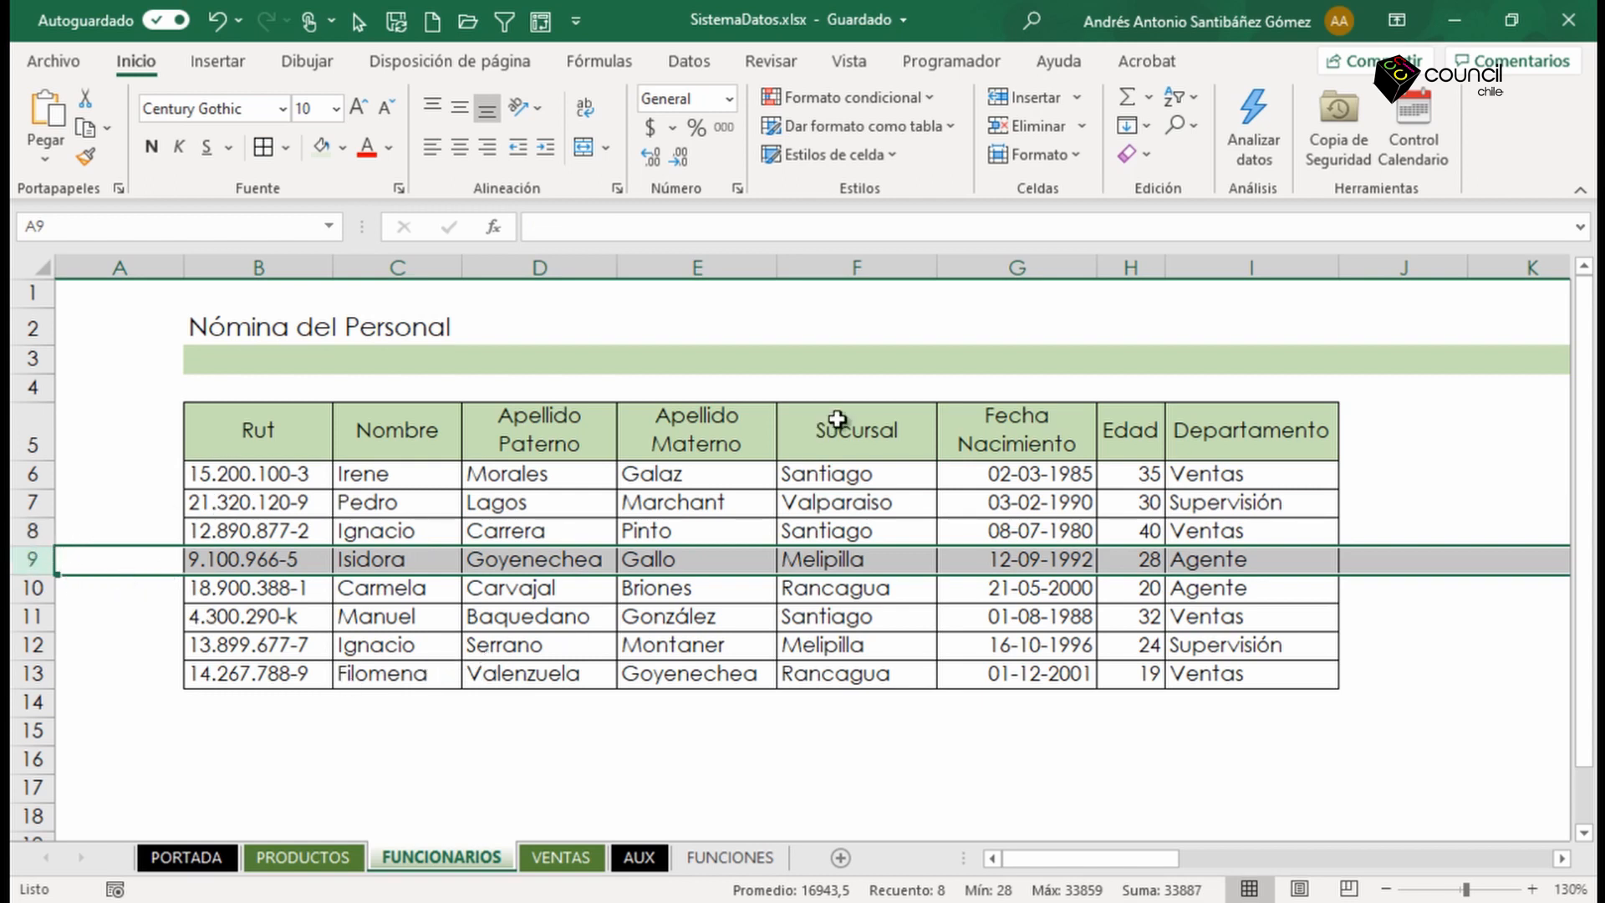
pyautogui.click(704, 267)
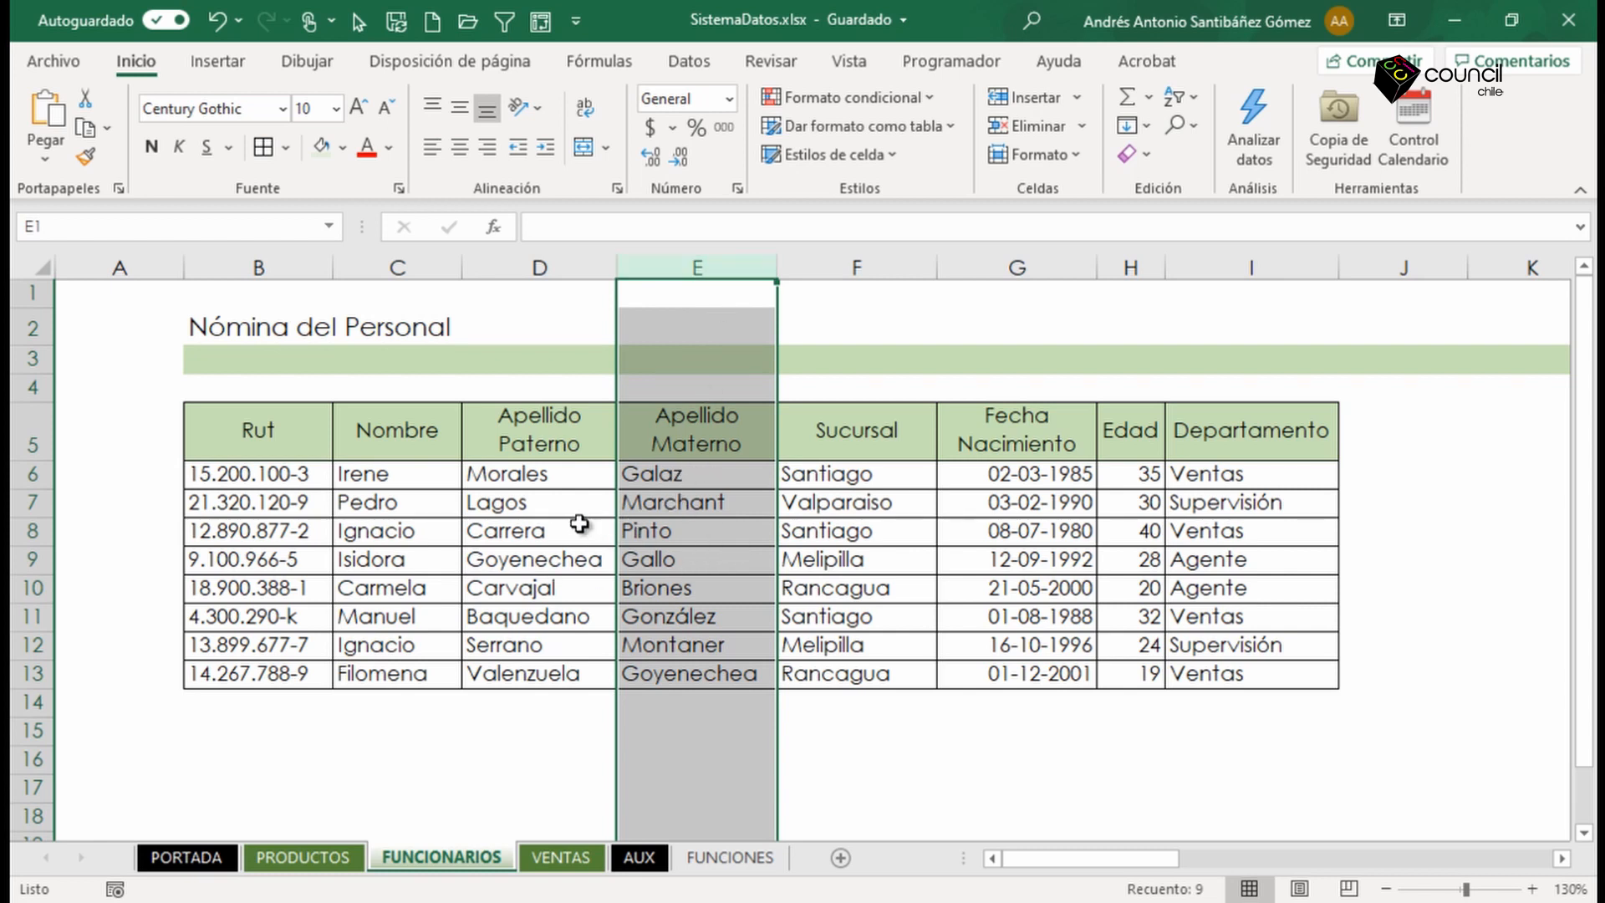
pyautogui.moveTo(1371, 448); pyautogui.dragTo(1371, 679)
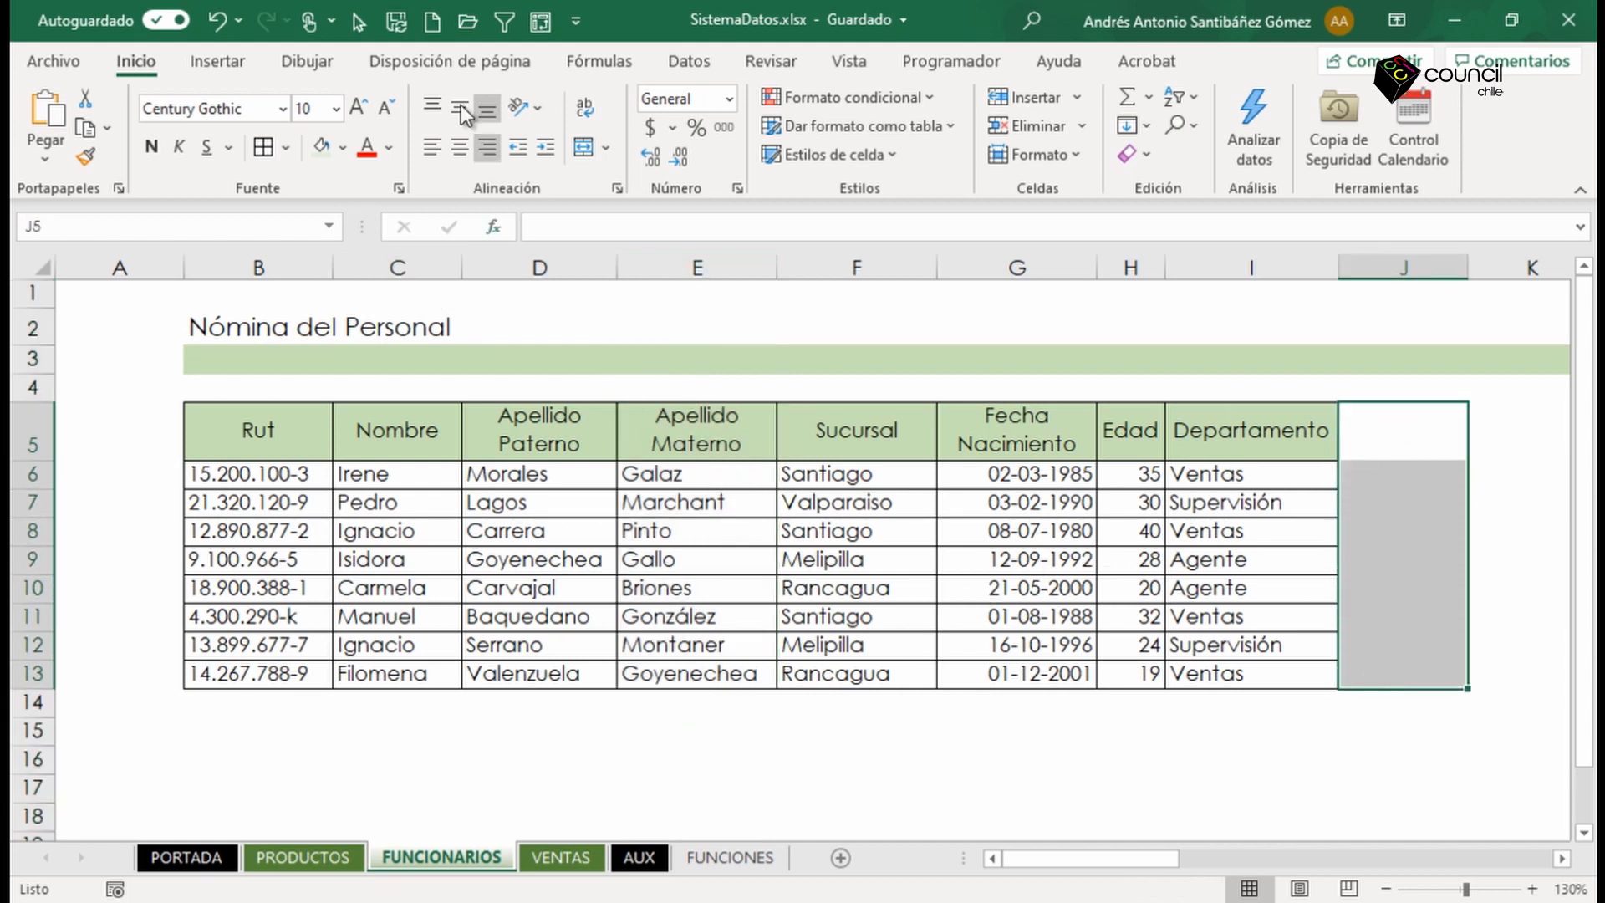
# Check the range that the name MT_ROT_FUNCIONARIOS refers to in its definition, and cancel the edit.
pyautogui.click(600, 61)
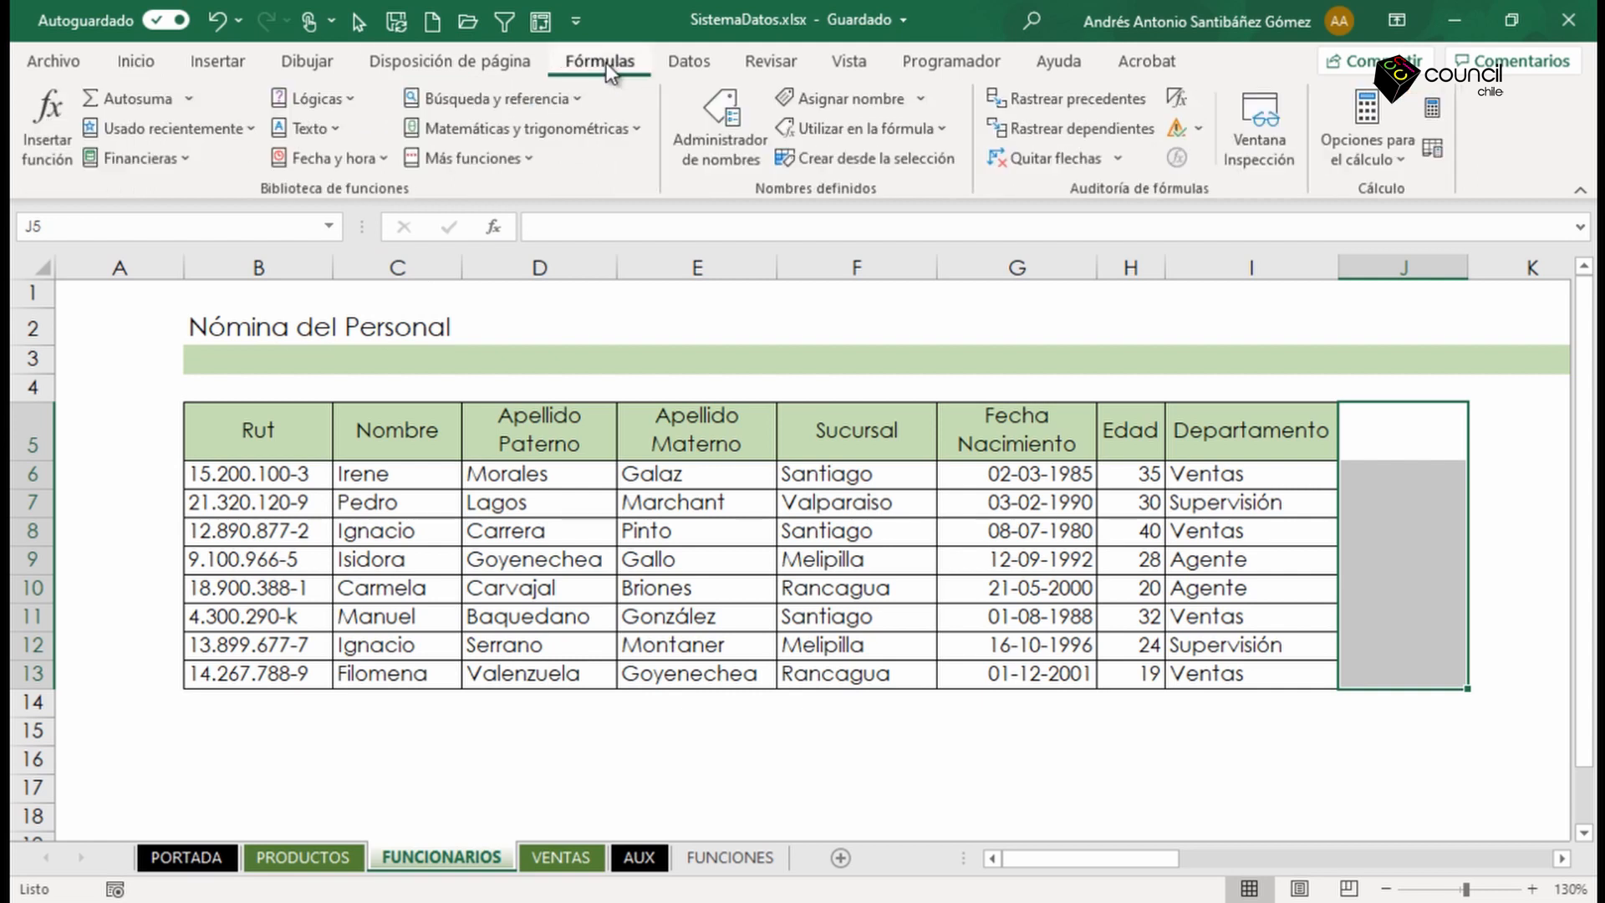
pyautogui.click(733, 120)
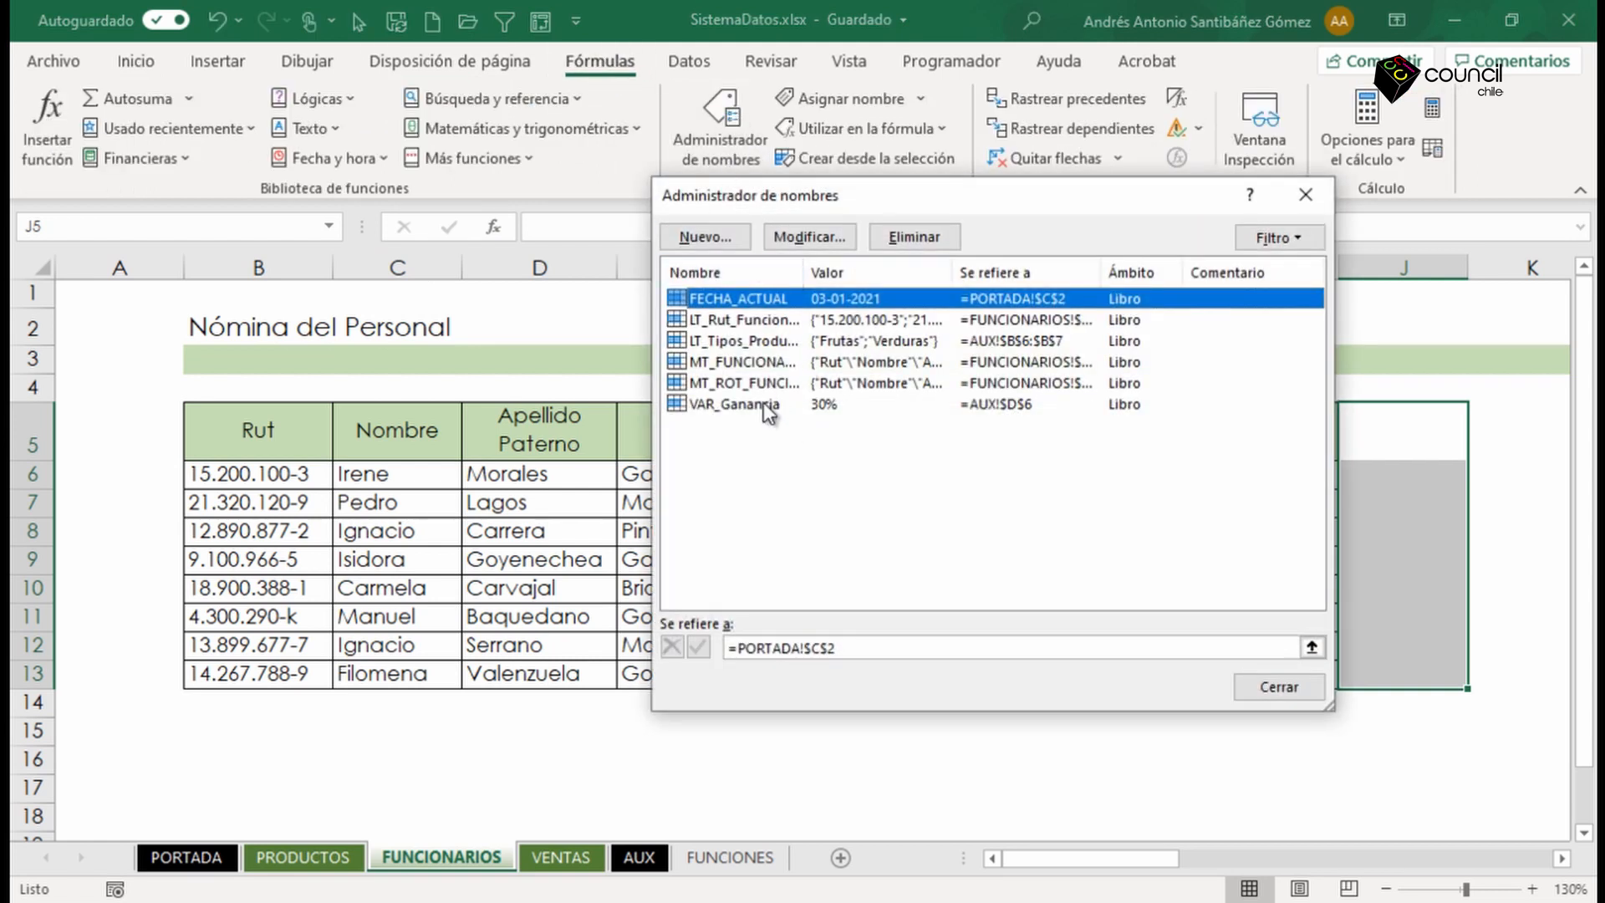
pyautogui.click(729, 384)
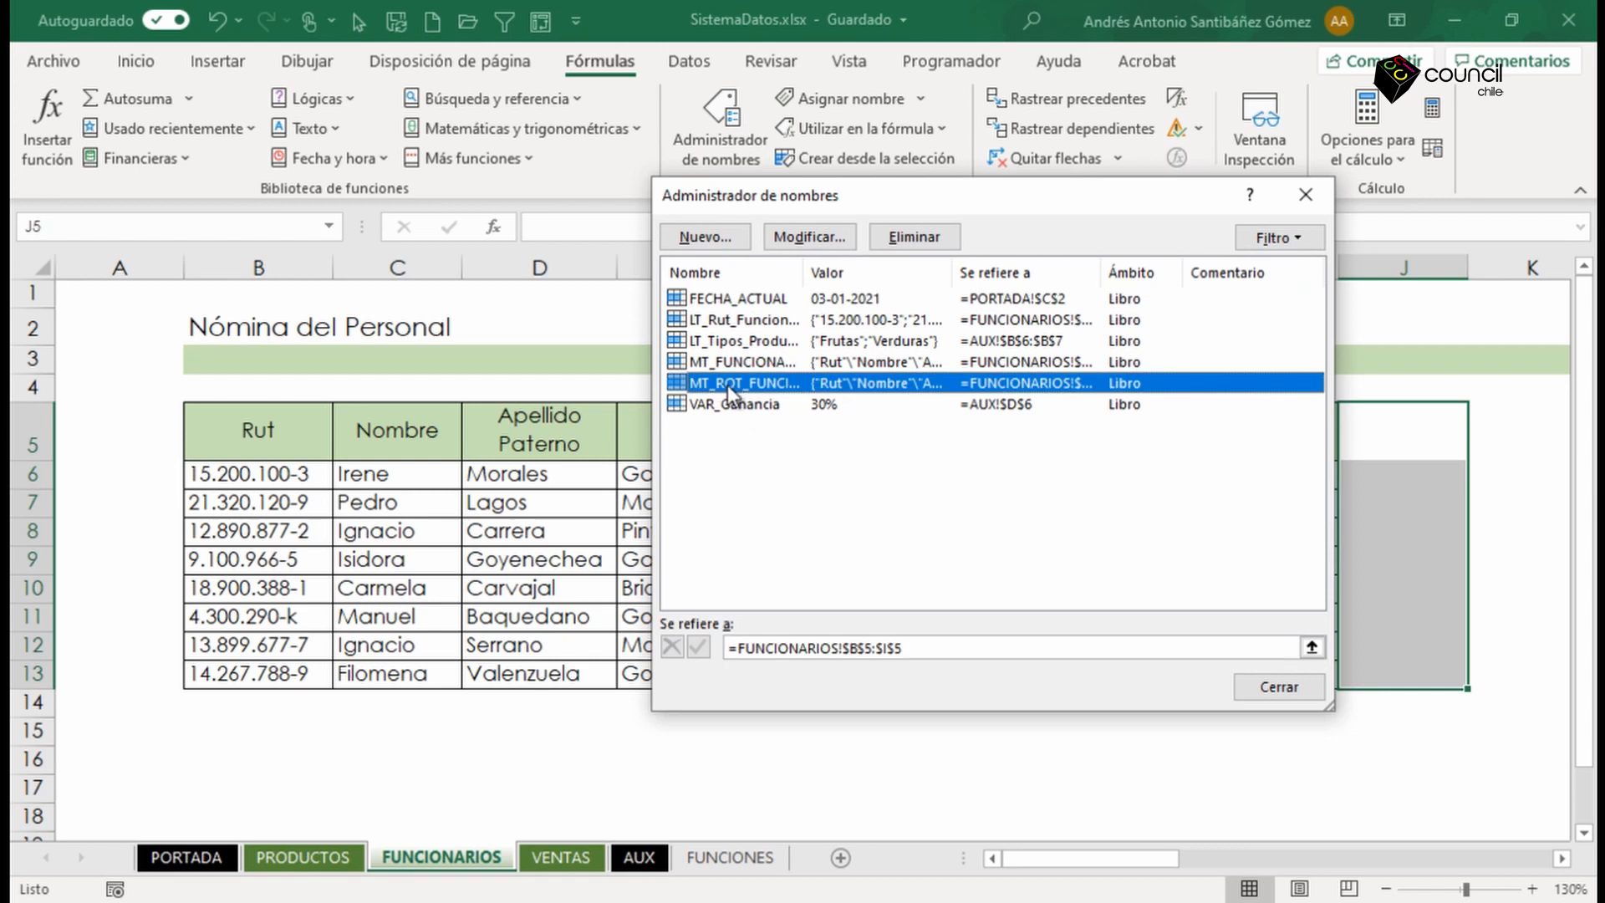
pyautogui.click(823, 239)
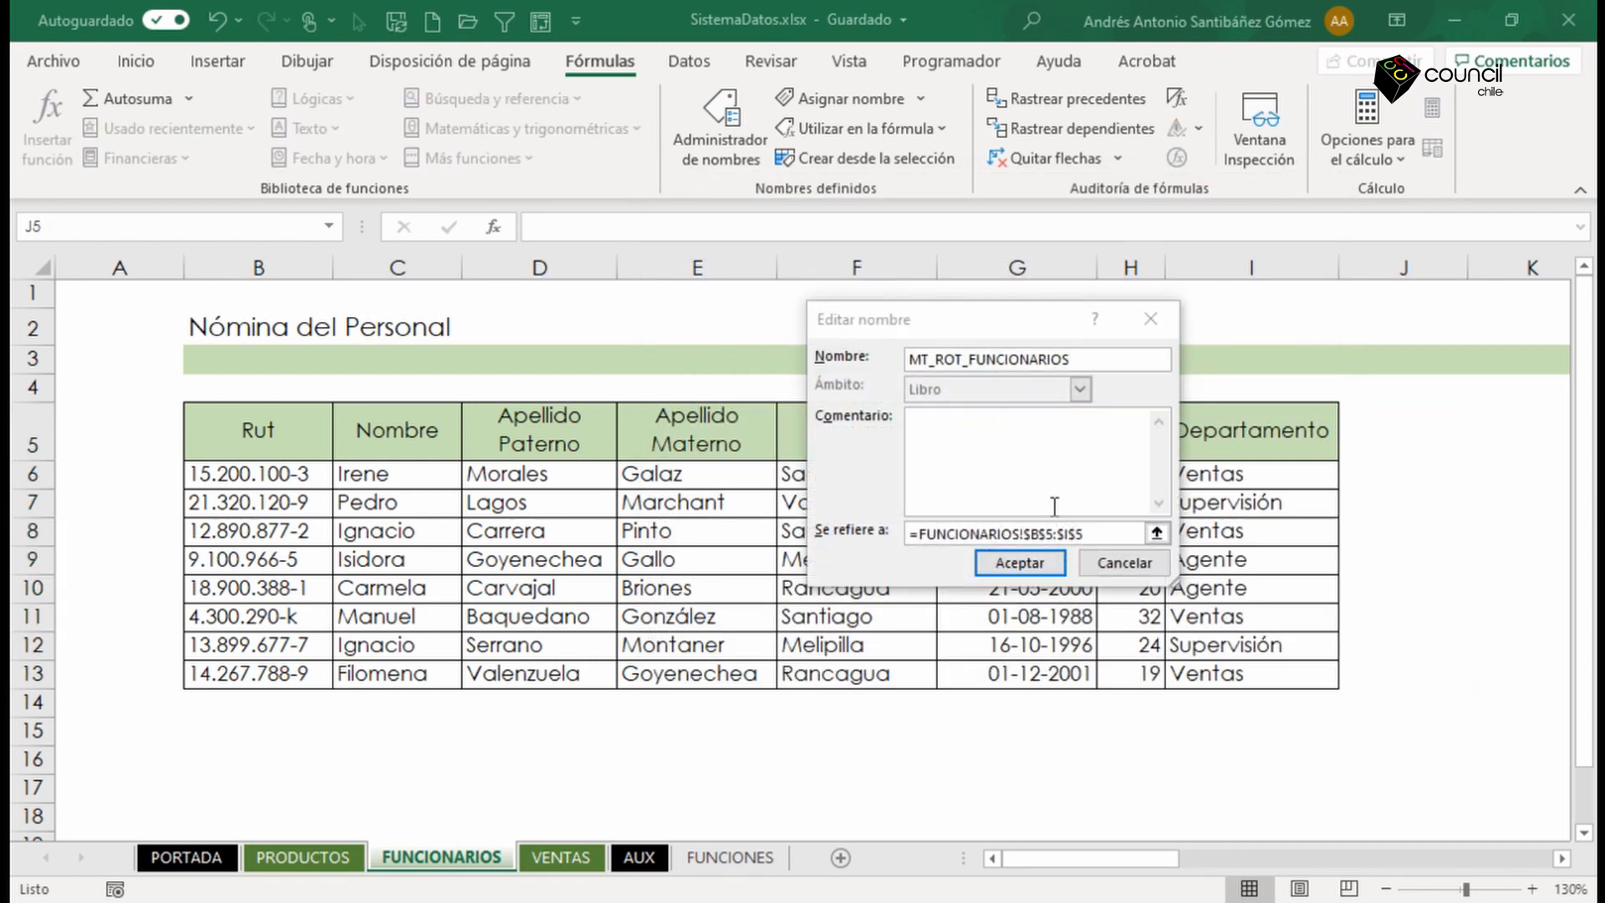
pyautogui.click(1125, 561)
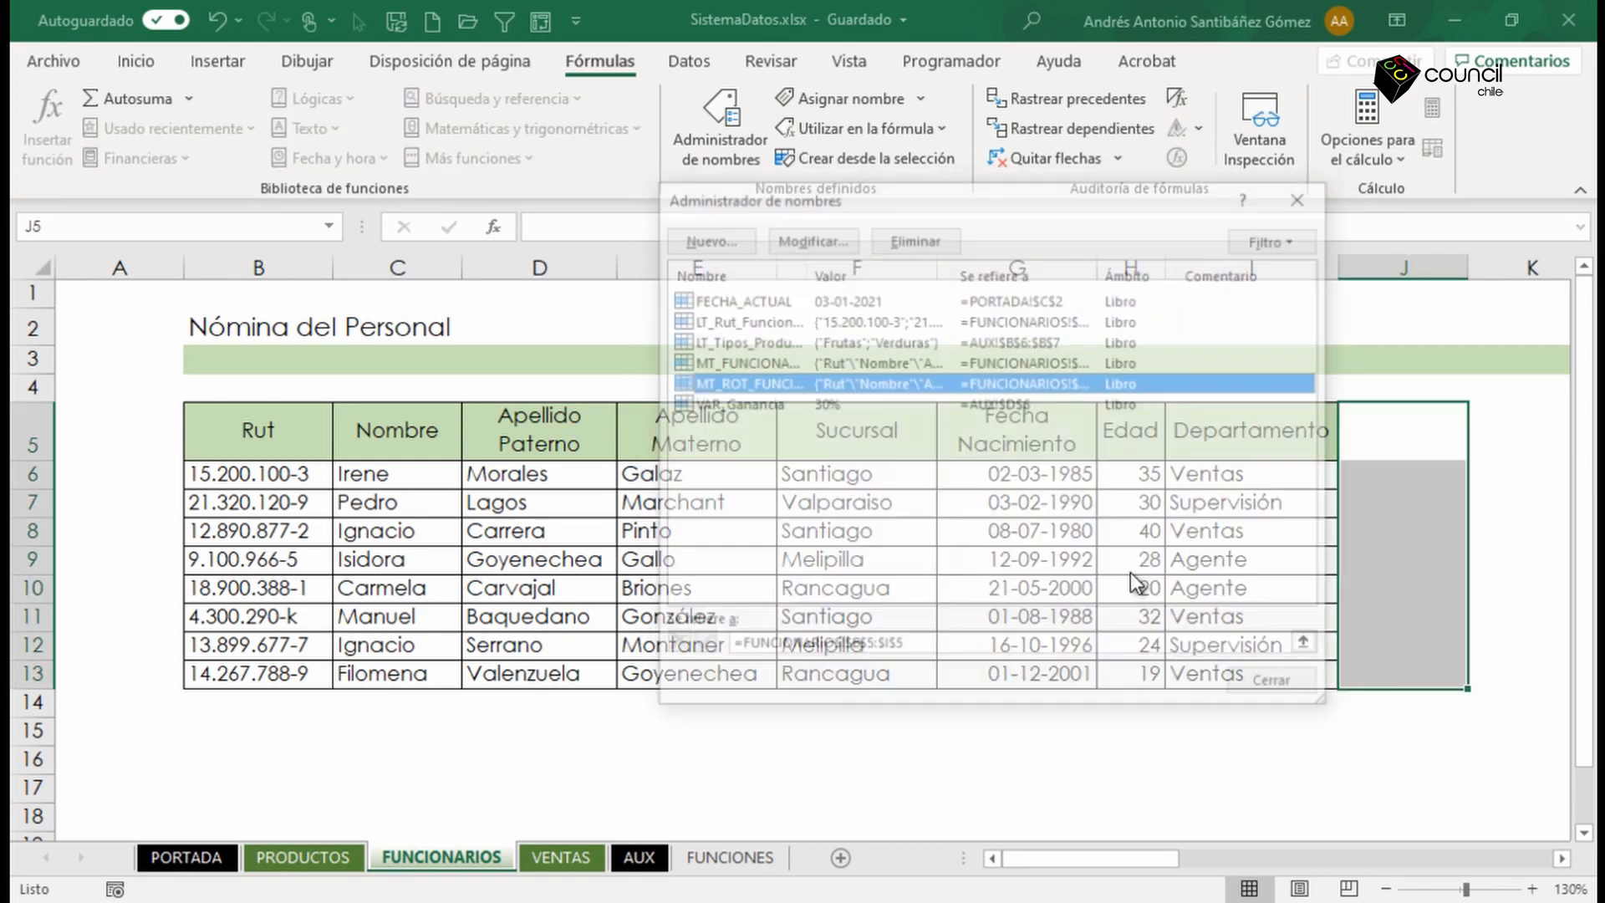